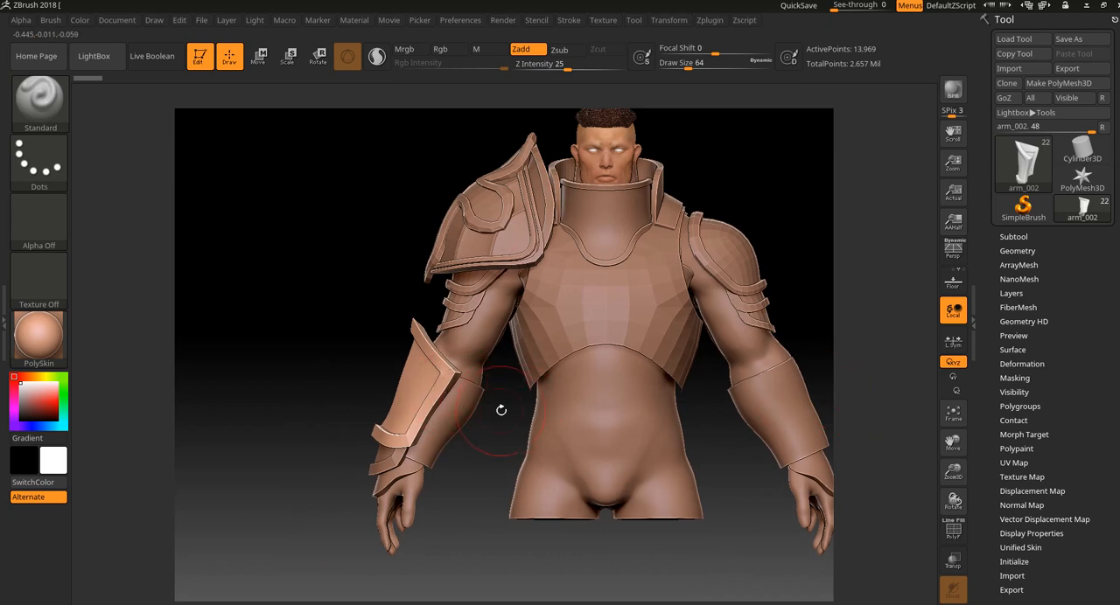
Select the wrist plate directly below the forearm guard on the armored arm.
left_click(566, 21)
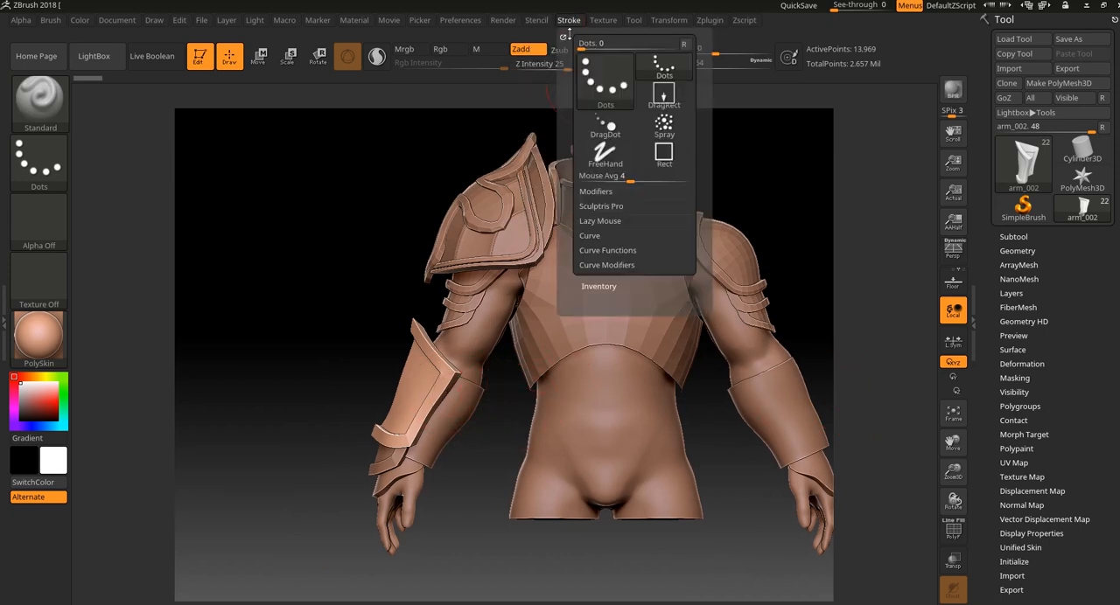
mouse_move(303, 342)
left_mouse_down()
mouse_move(344, 370)
mouse_move(367, 324)
mouse_move(340, 330)
mouse_move(425, 498)
mouse_move(460, 528)
left_mouse_up()
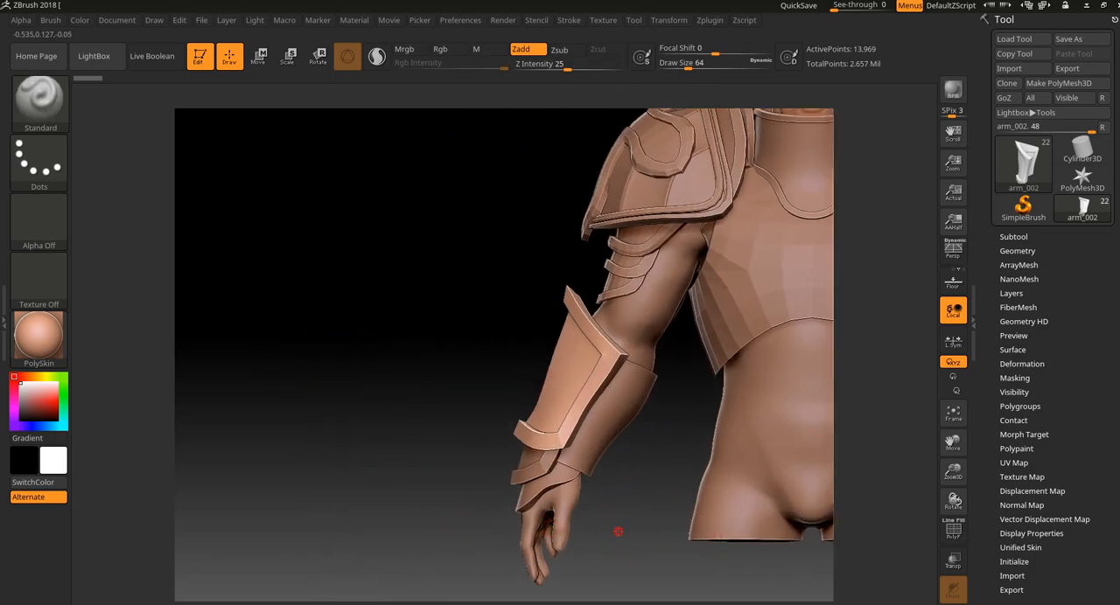
left_click_drag(618, 530, 633, 462)
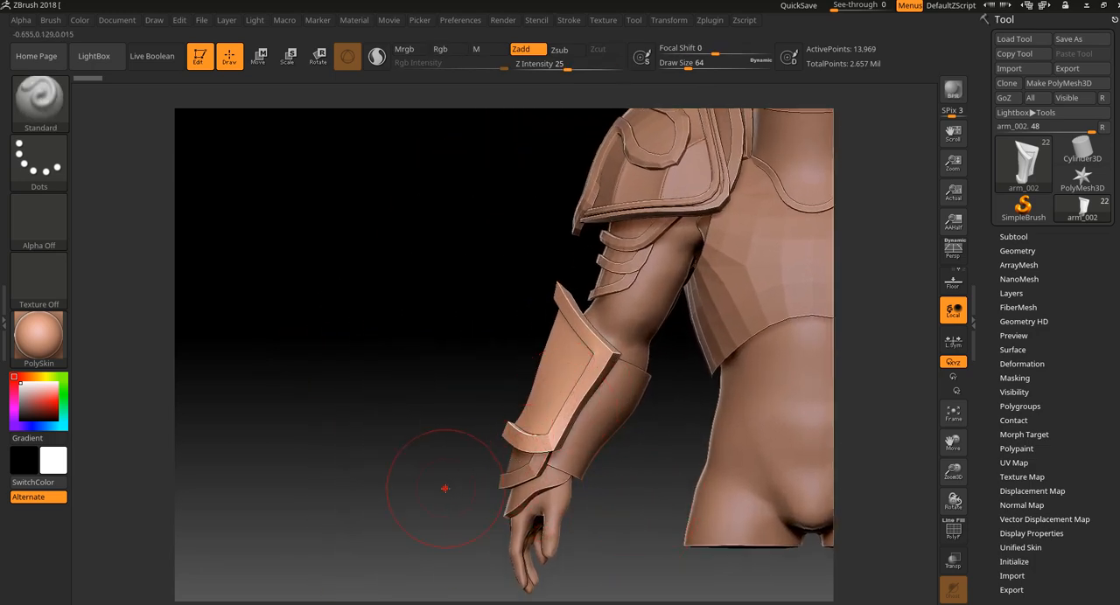
left_click_drag(445, 488, 525, 428)
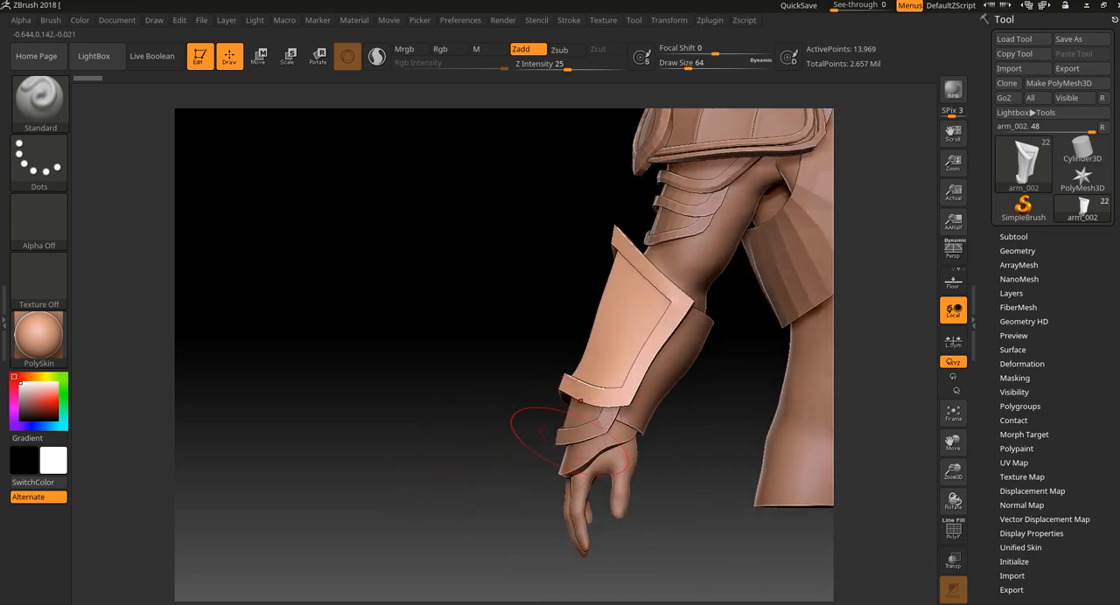
left_click(570, 431, "alt")
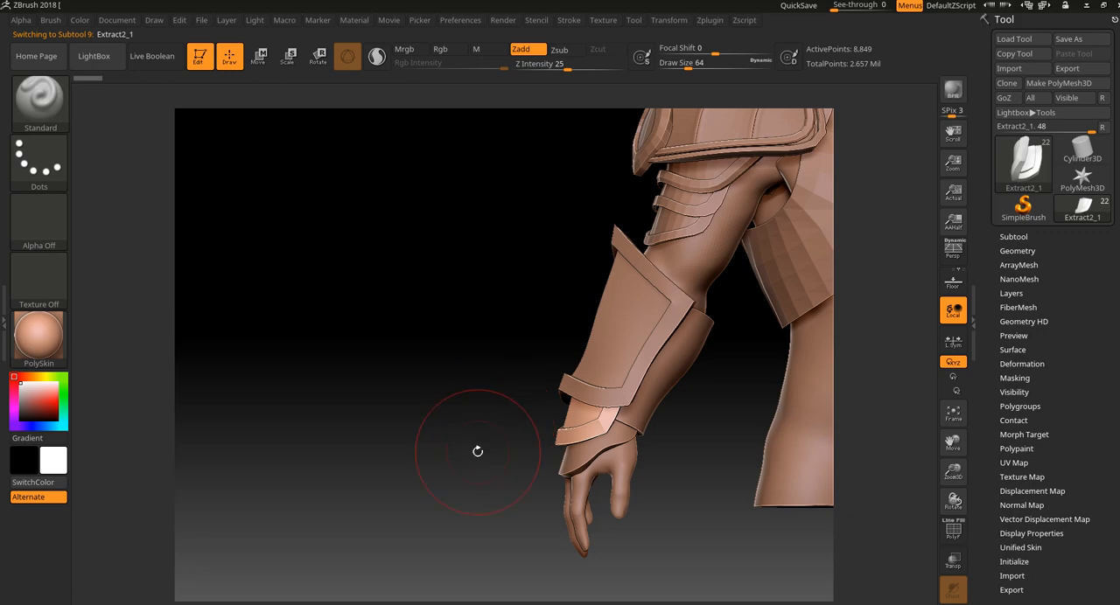
mouse_move(452, 429)
left_mouse_down()
mouse_move(433, 480)
mouse_move(386, 251)
left_mouse_up()
Switch to Scale mode, centre the transform gizmo on the wrist plate and adjust the plate's overall size.
left_click(289, 55)
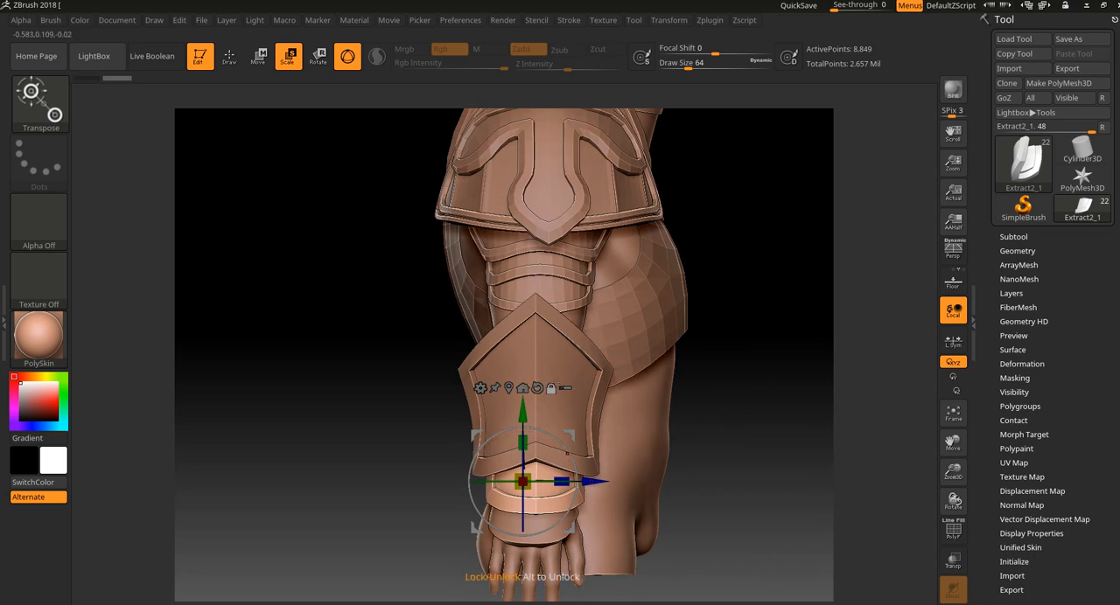
left_click(508, 390, "alt")
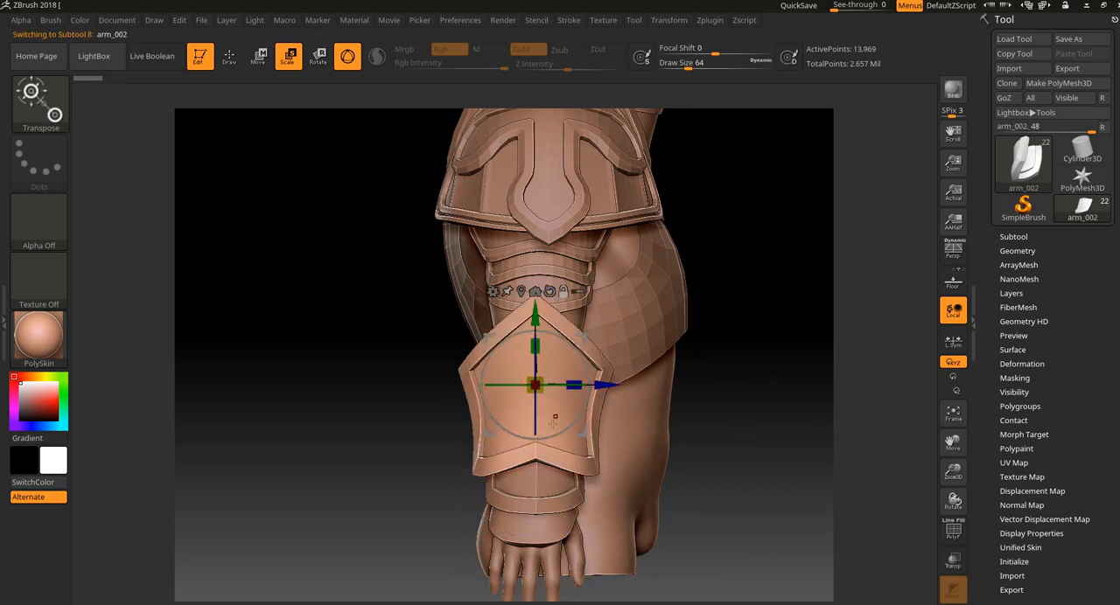
left_click(551, 455, "alt")
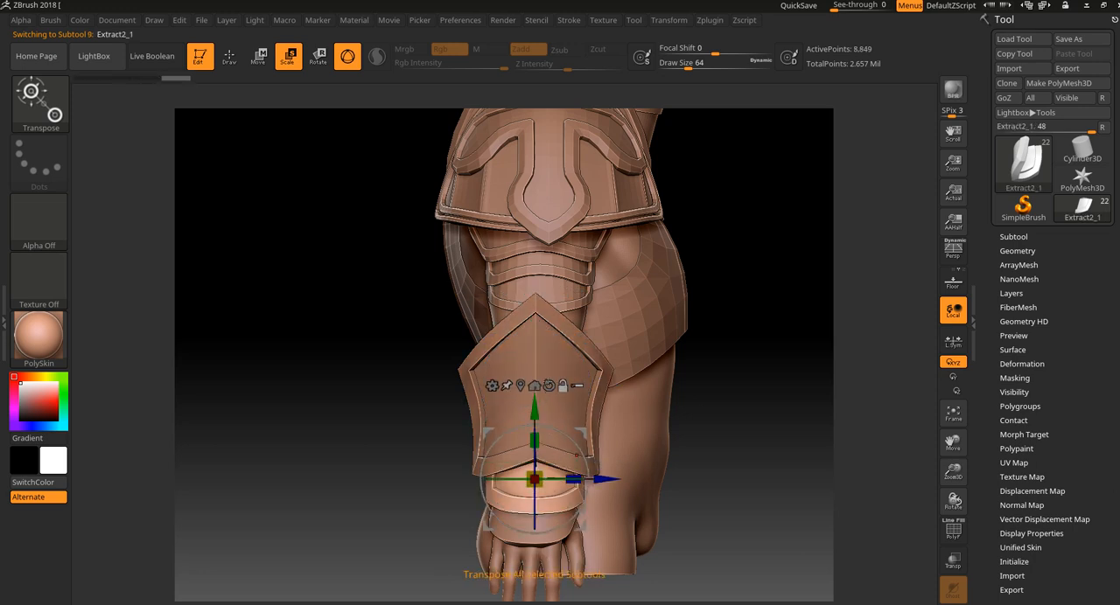
left_click(502, 450, "alt")
left_click(526, 481, "alt")
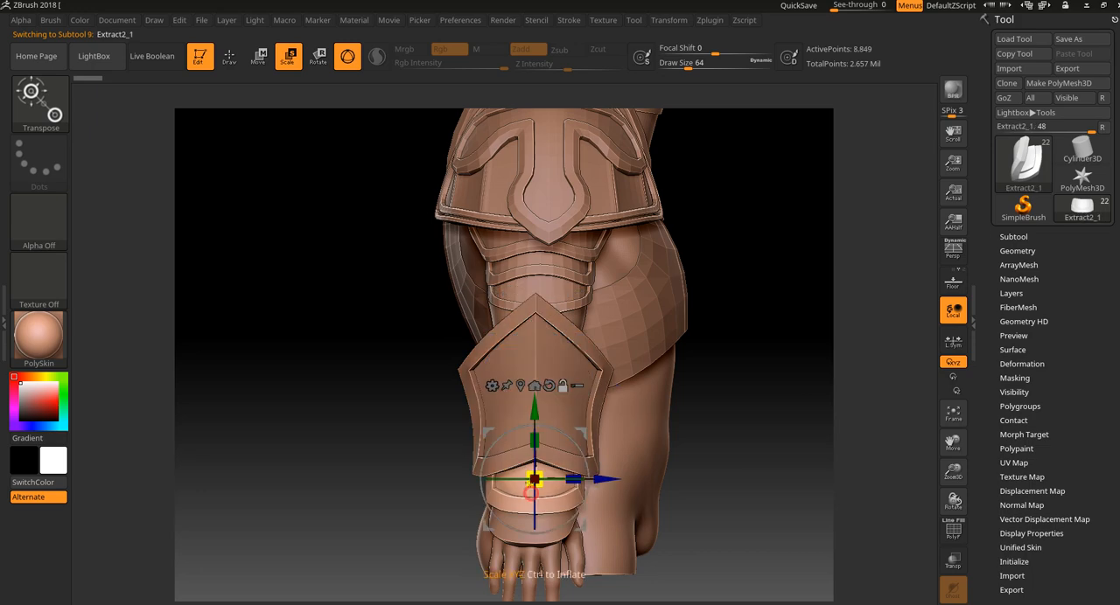
left_click_drag(806, 498, 669, 521)
Tilt the wrist plate beneath the forearm guard with the rotation ring and undo the last rotation.
left_click_drag(580, 416, 585, 440)
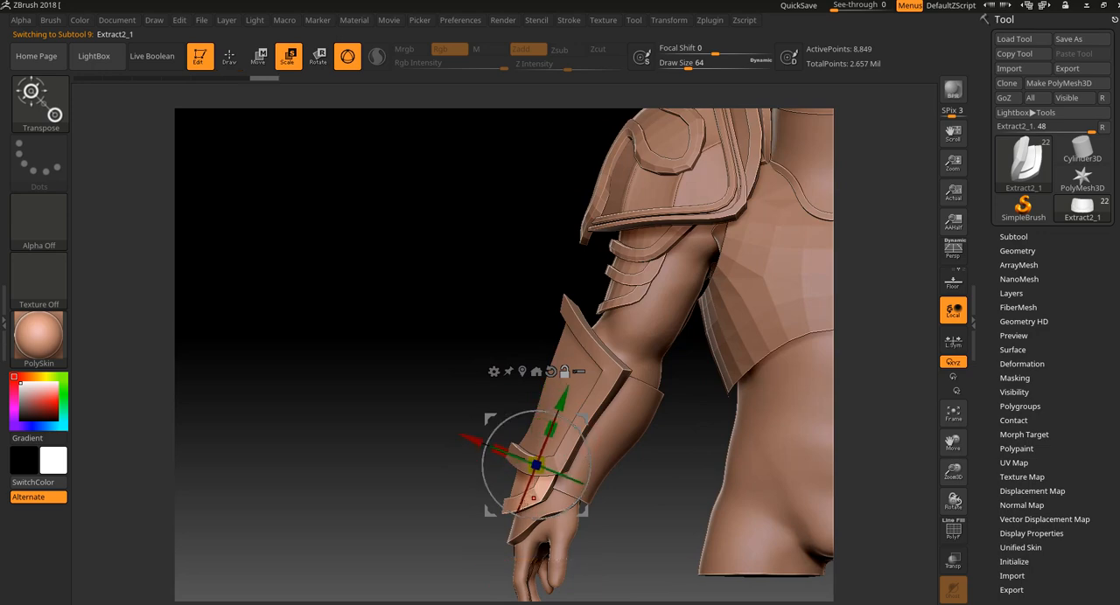
left_click_drag(433, 543, 595, 488)
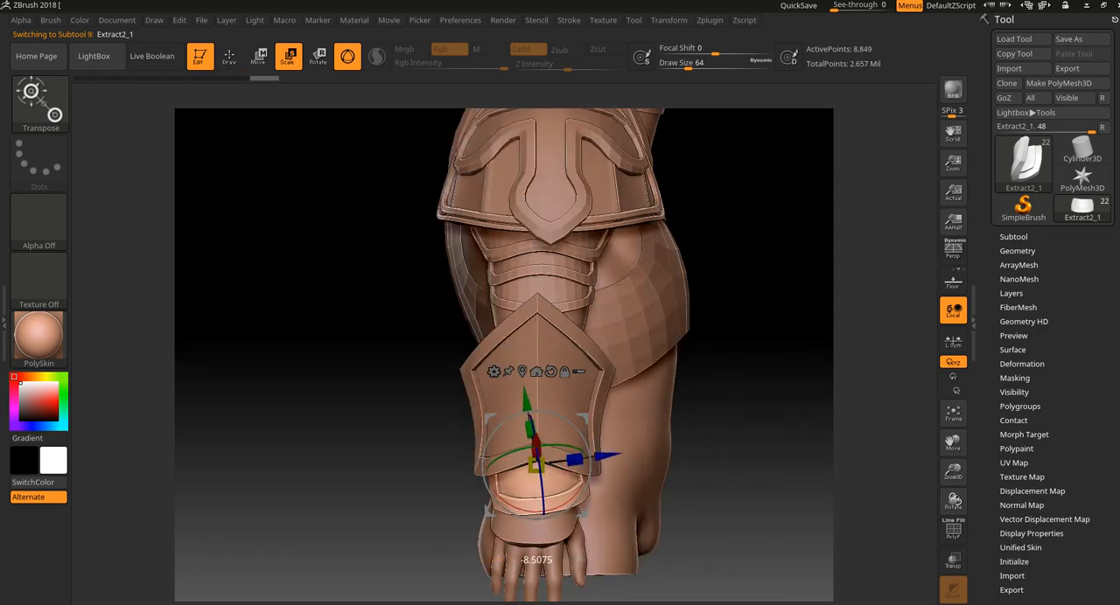
key("ctrl+z")
left_click_drag(763, 399, 626, 427)
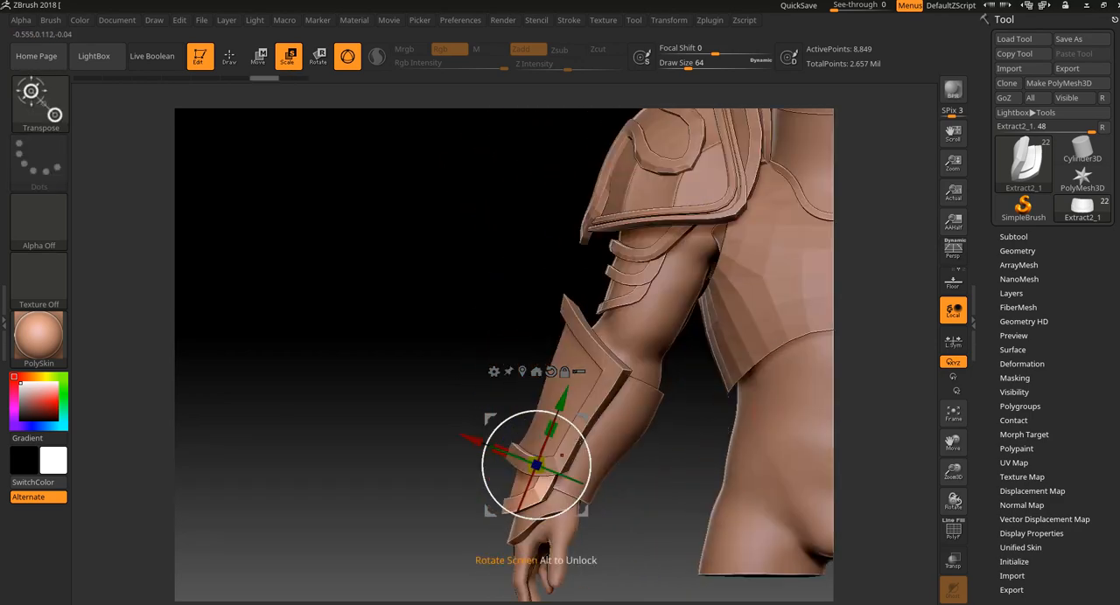
Select the lowest plate covering the back of the hand, rotate it with the gizmo and undo the last rotation.
mouse_move(583, 464)
left_mouse_down()
mouse_move(635, 594)
mouse_move(640, 561)
left_mouse_up()
left_click(516, 483, "alt")
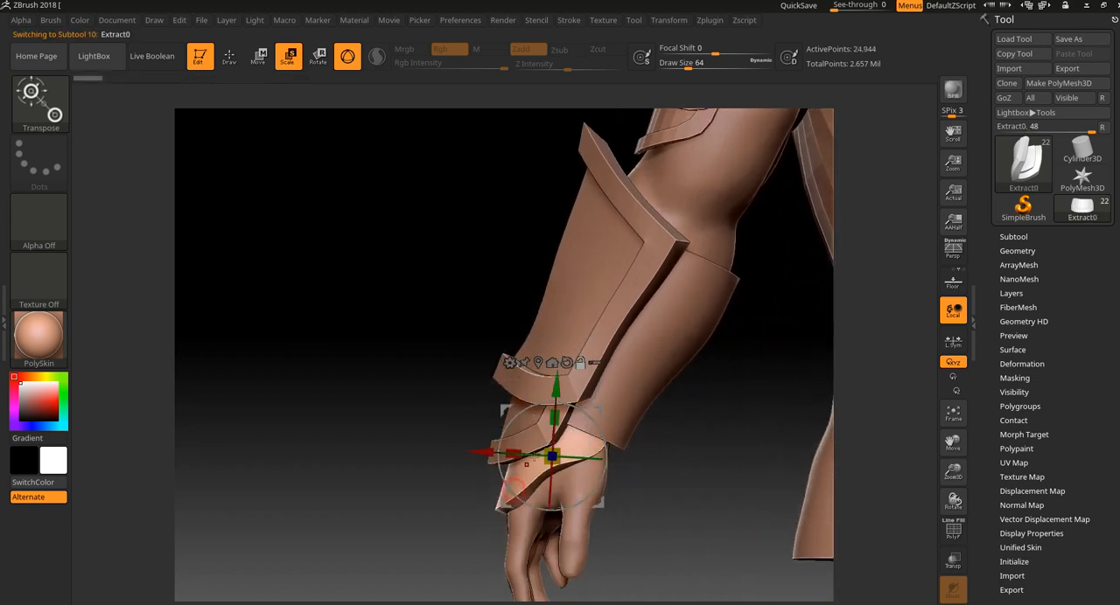
left_click_drag(599, 406, 610, 377)
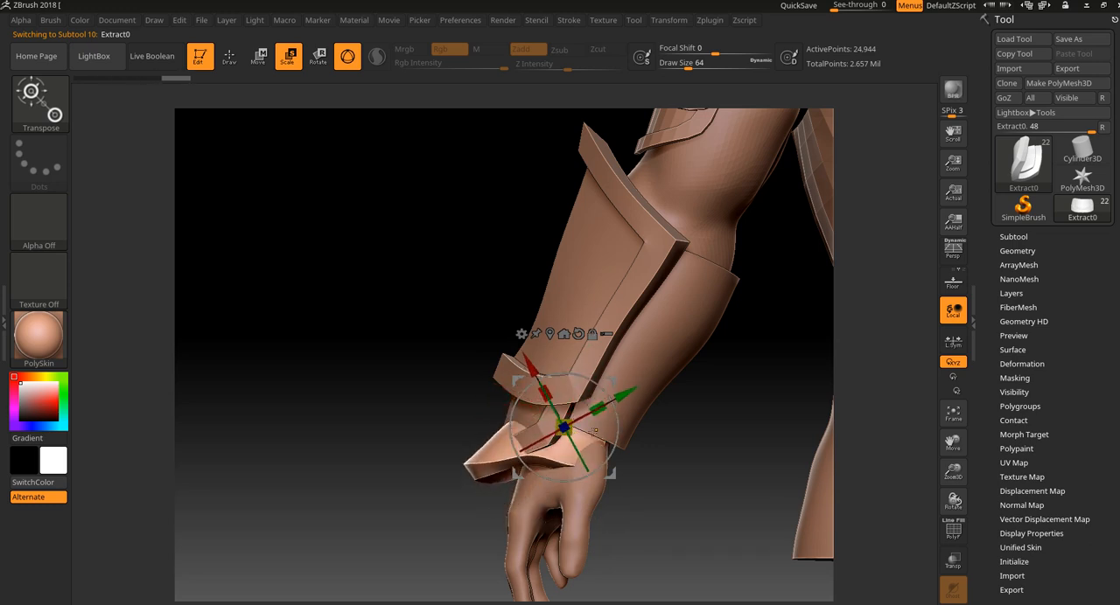
left_click_drag(424, 551, 553, 525)
mouse_move(604, 453)
left_mouse_down()
mouse_move(611, 438)
mouse_move(589, 467)
mouse_move(608, 440)
left_mouse_up()
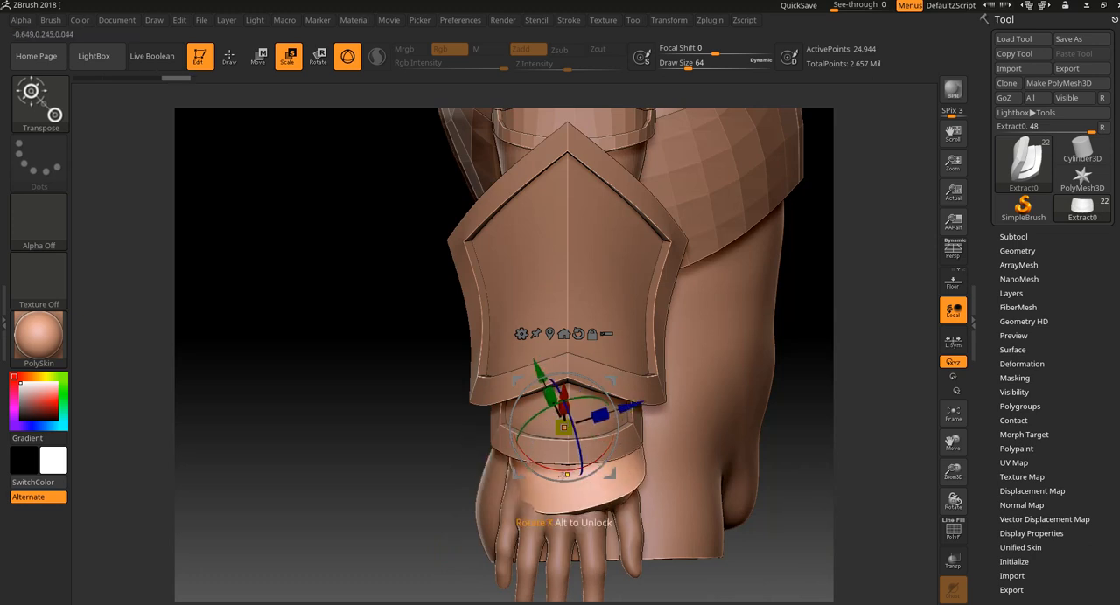
key("ctrl+z")
left_click_drag(412, 552, 437, 535)
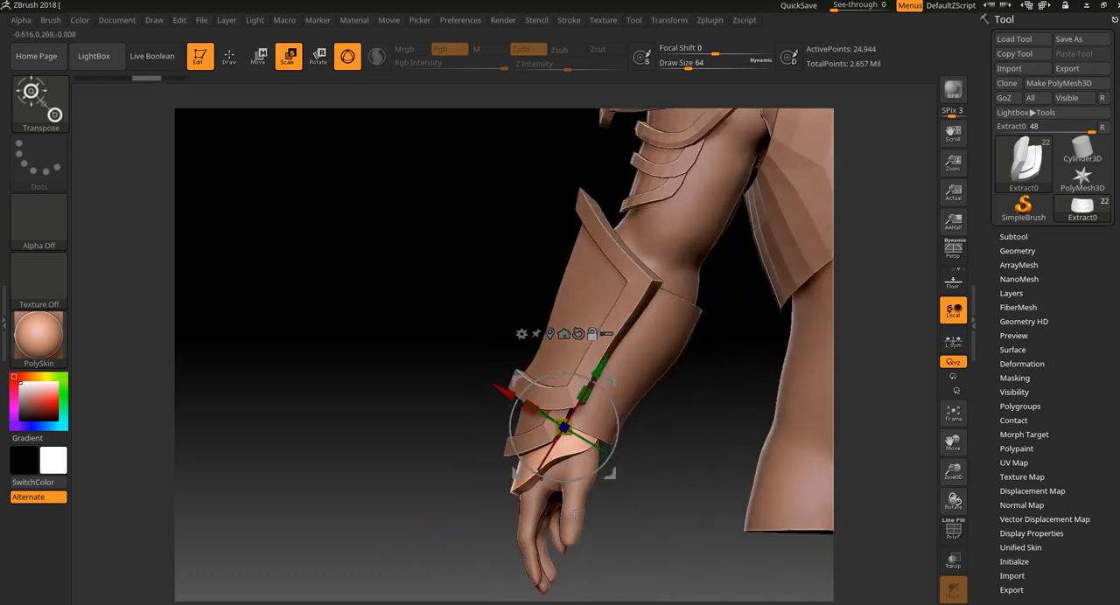
Isolate the hand mesh to inspect its wrist end, return to Draw mode and show all parts again.
left_click(544, 534, "alt")
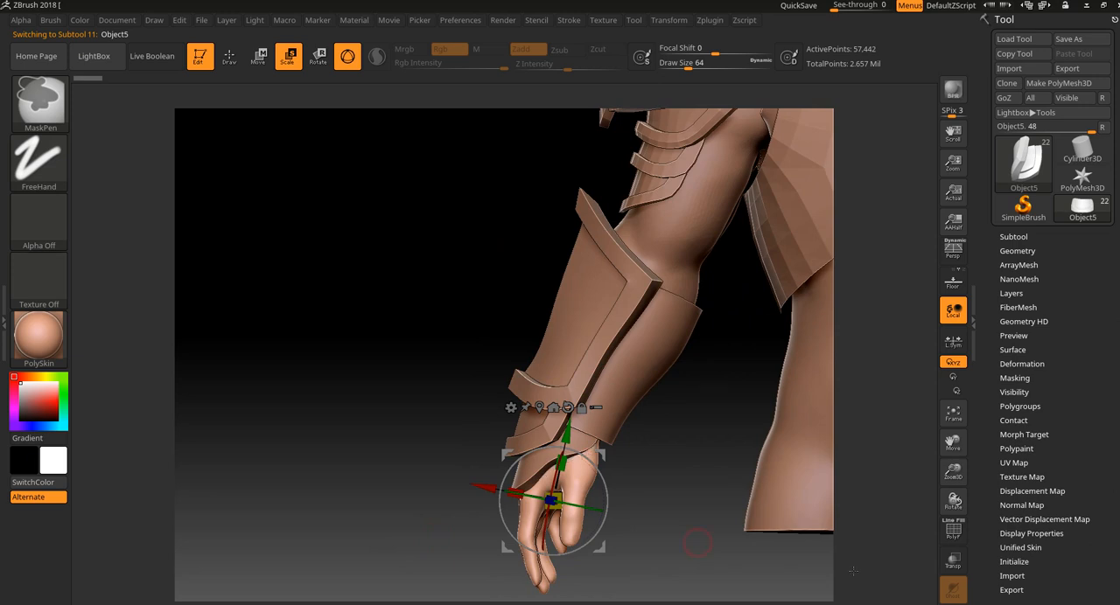
left_click(959, 604)
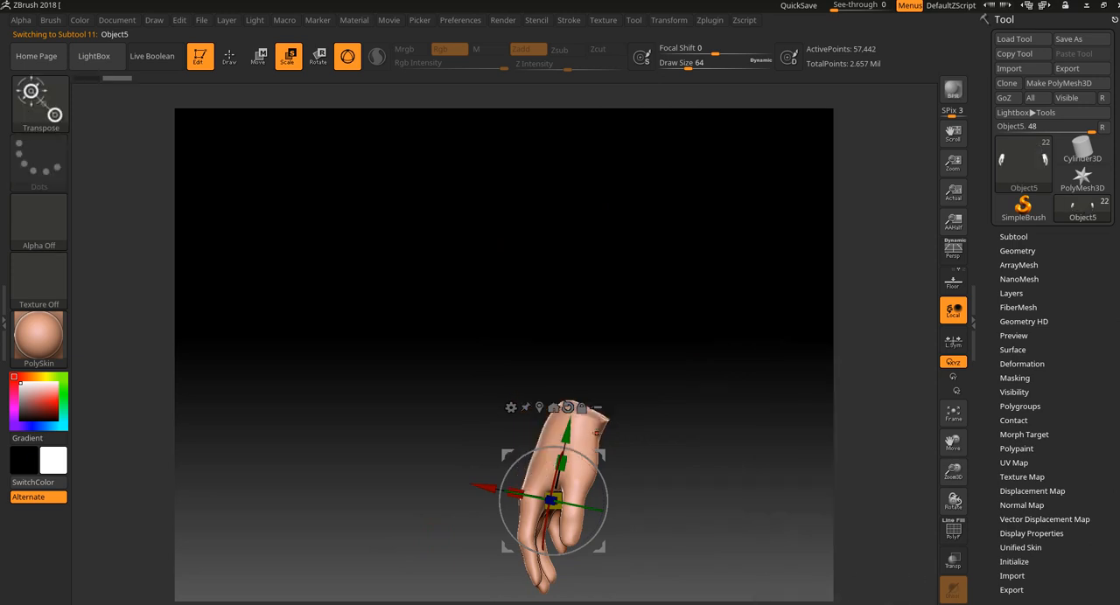
left_click_drag(600, 428, 605, 439, "ctrl")
key("ctrl+z")
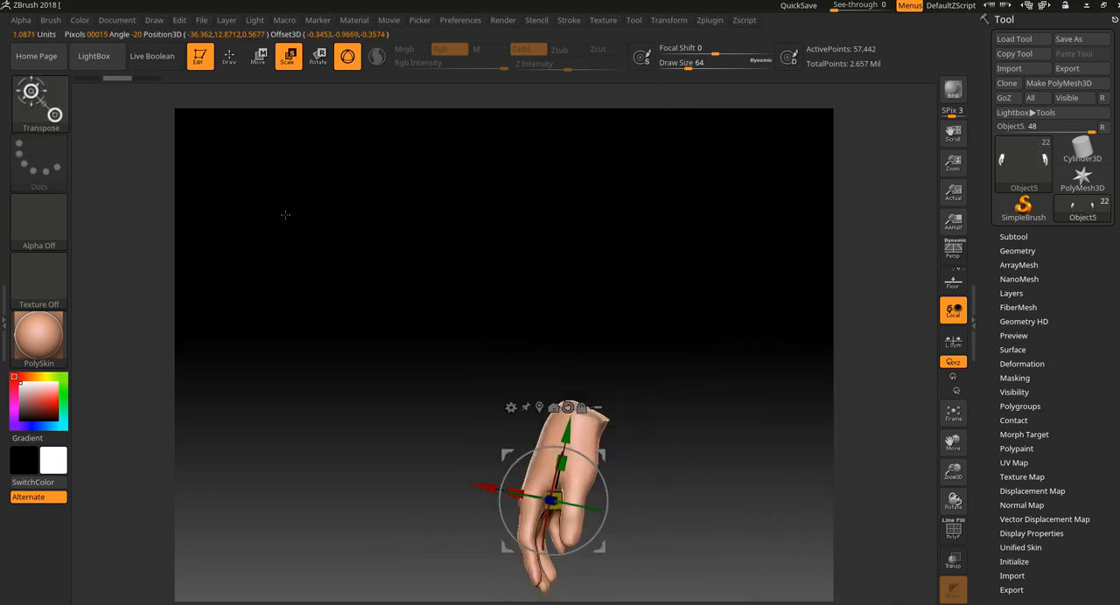
key("q")
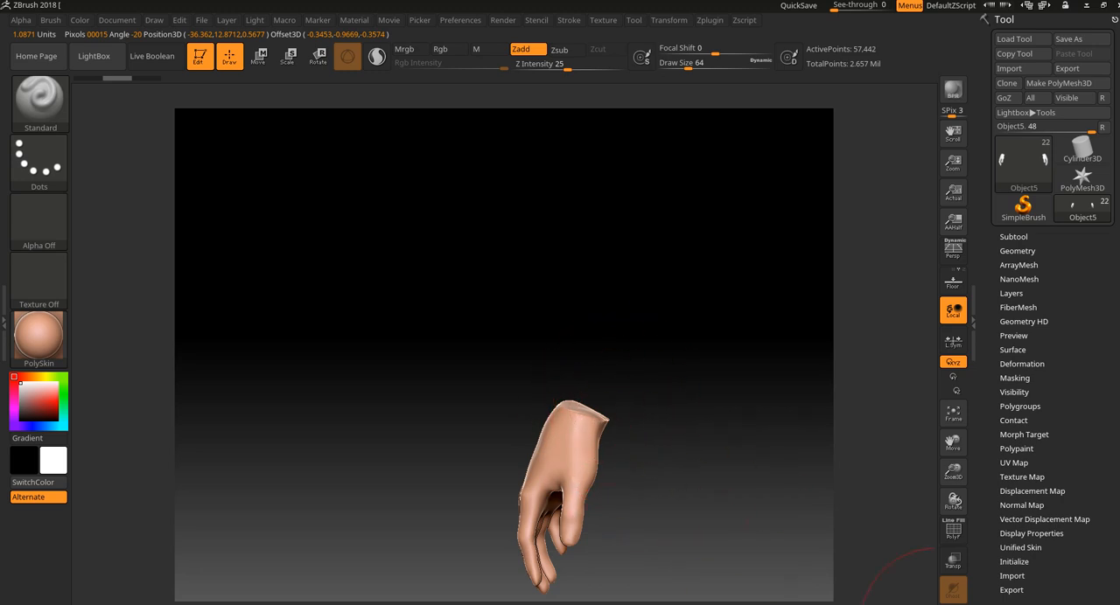
left_click(953, 589)
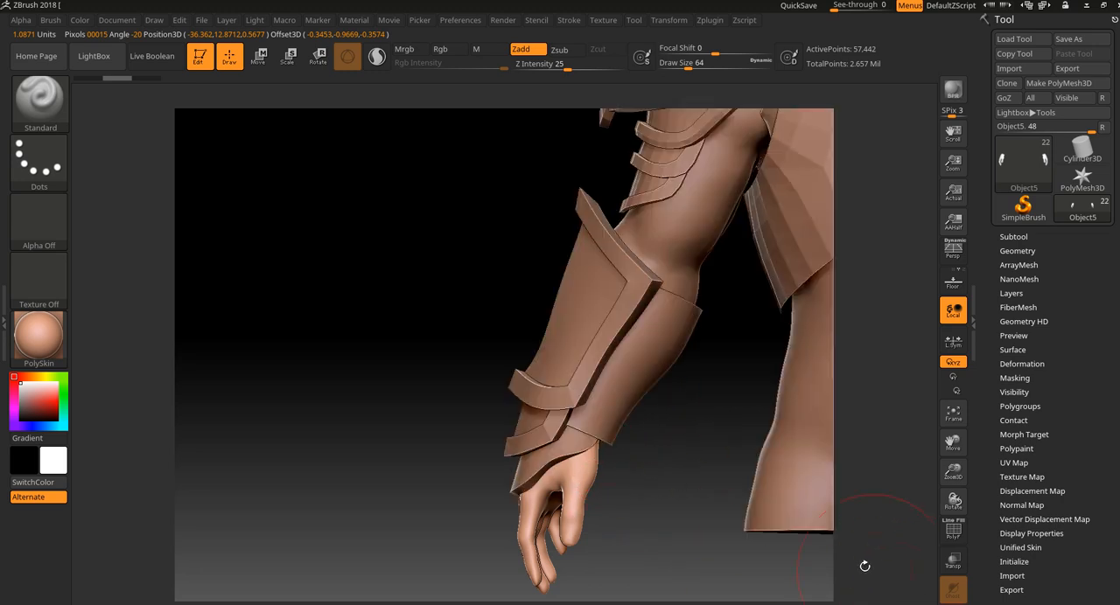
Use ghost transparency to inspect how the two wrist plates overlap beneath the forearm guard, and turn it off again.
left_click(580, 446, "alt")
left_click(953, 560)
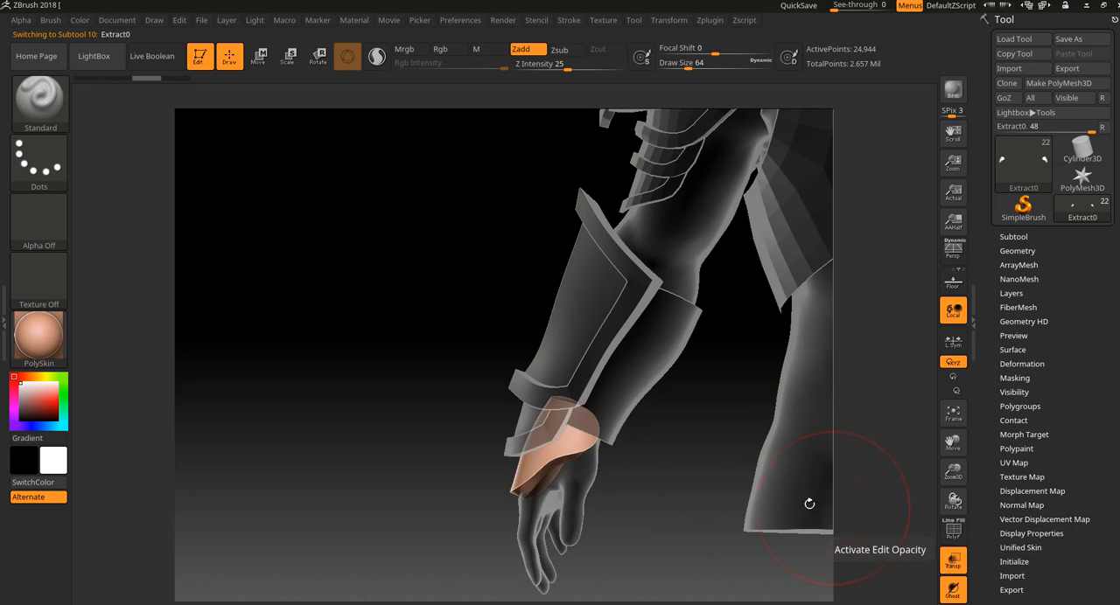
left_click(545, 426, "alt")
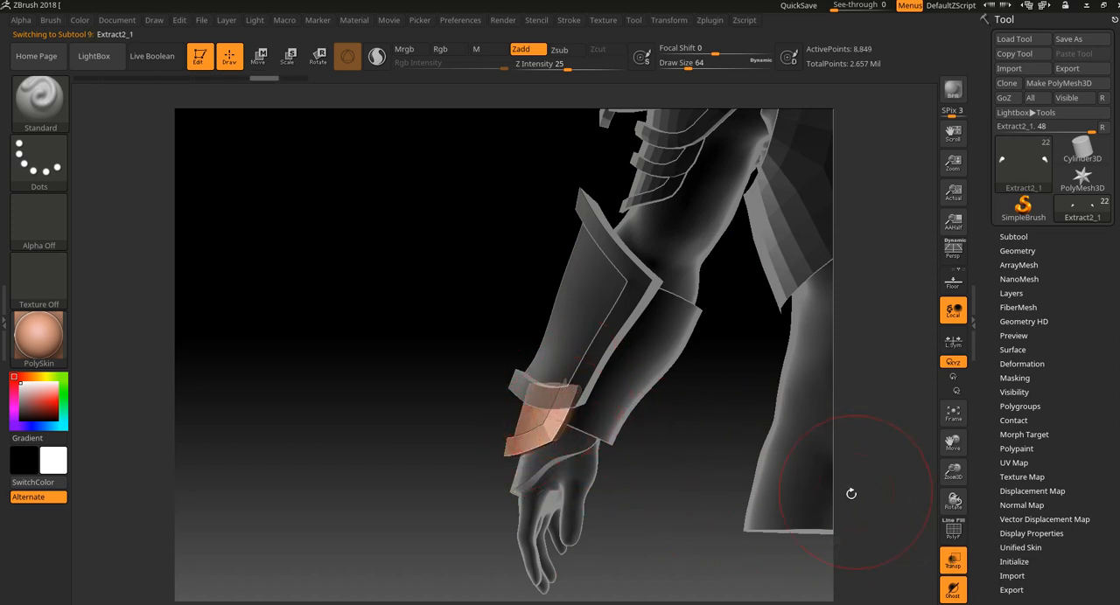
left_click_drag(850, 493, 560, 442)
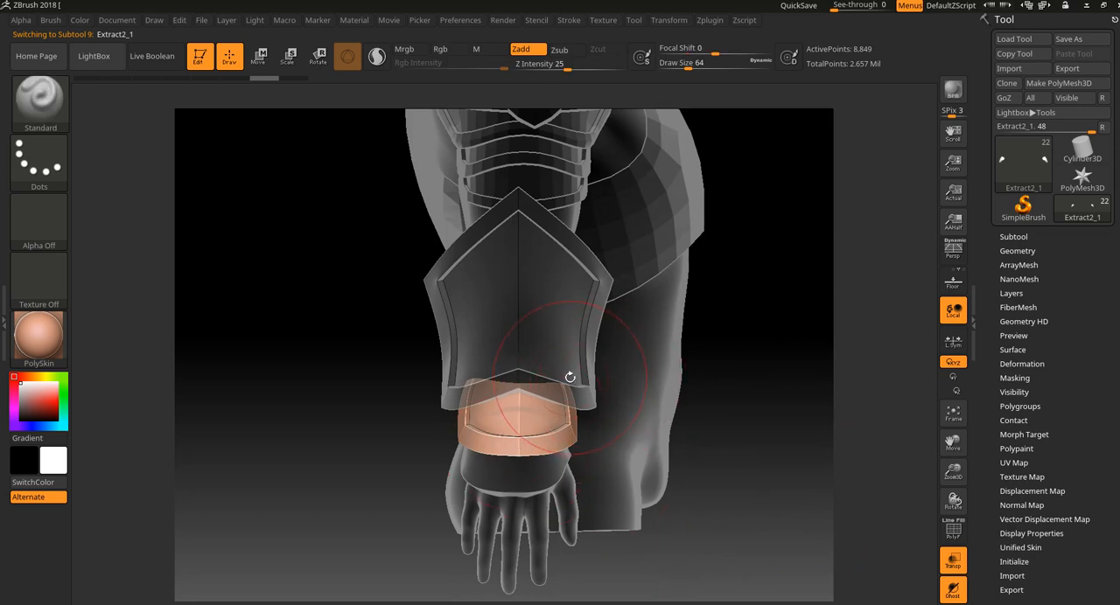
left_click_drag(689, 514, 743, 542)
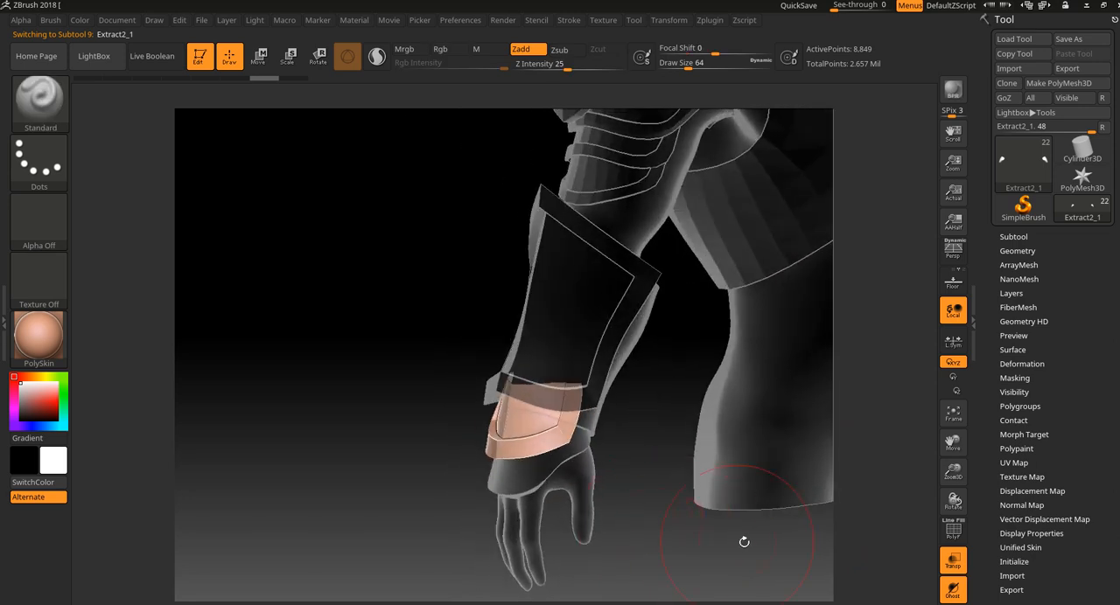
left_click(953, 590)
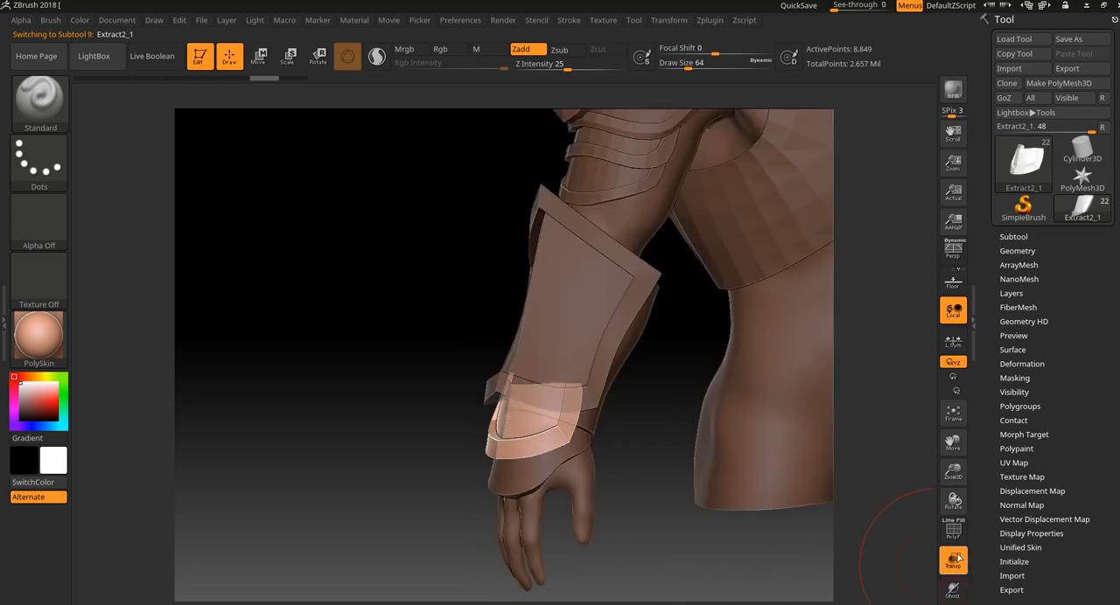
left_click(953, 560)
Examine the shoulder armor and the forearm guard on the full figure, selecting each part in turn.
left_click_drag(686, 539, 532, 533)
left_click_drag(412, 414, 382, 403, "alt")
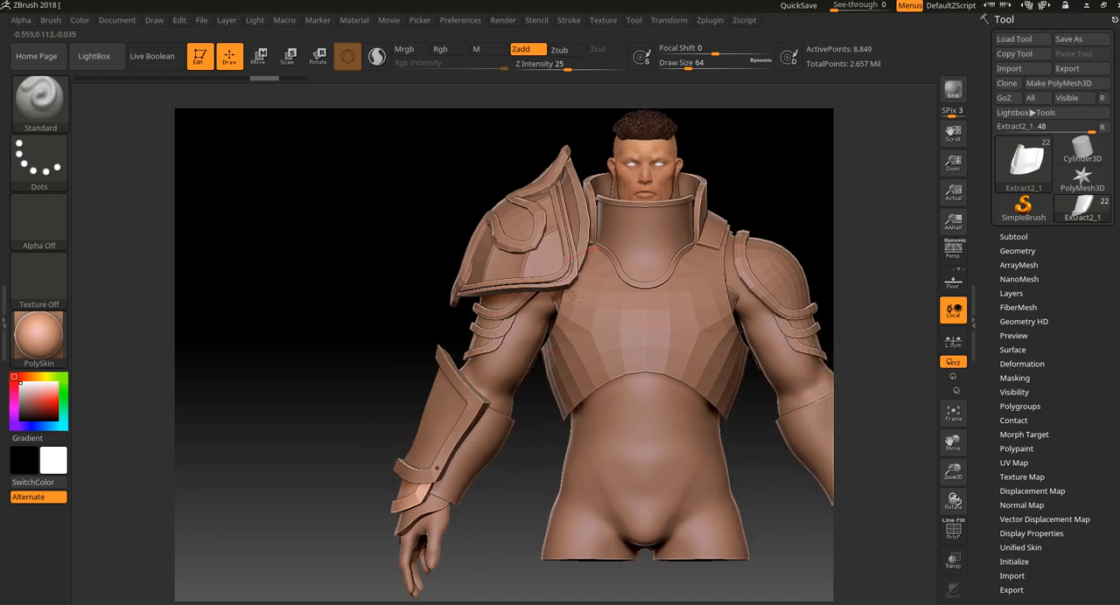
left_click_drag(802, 192, 725, 245, "alt")
left_click(492, 314, "alt")
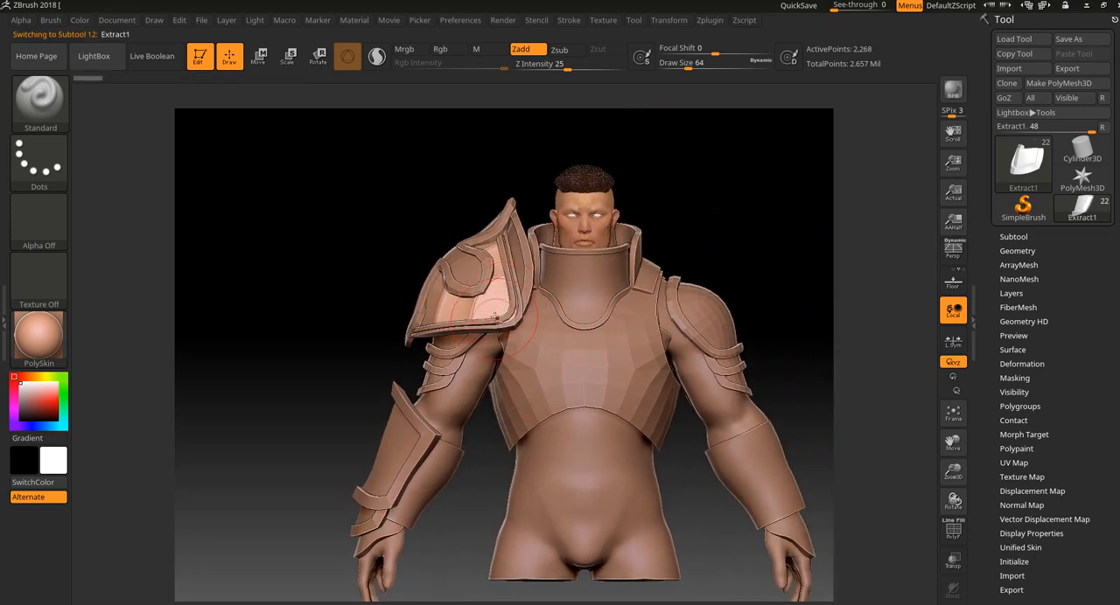
left_click_drag(318, 509, 330, 446, "alt")
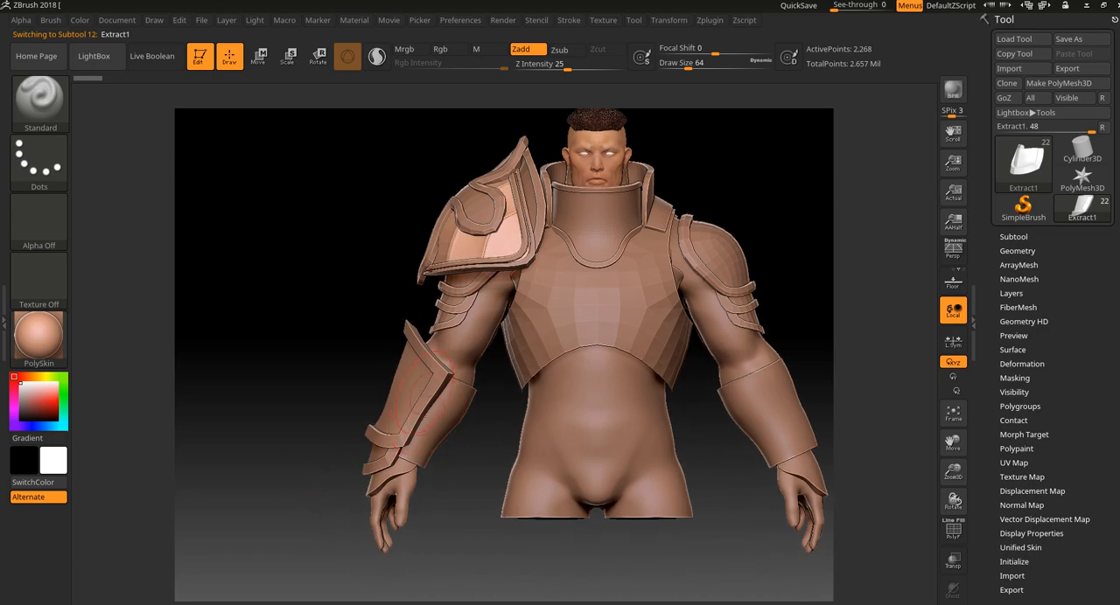
left_click(423, 394, "alt")
left_click_drag(490, 544, 523, 600)
mouse_move(522, 528)
left_mouse_down("alt")
mouse_move(527, 440)
mouse_move(525, 465)
left_mouse_up("alt")
Choose the CurveStrapSnap brush, select the chest plate and try to draw a strap curve across it.
left_click(38, 100)
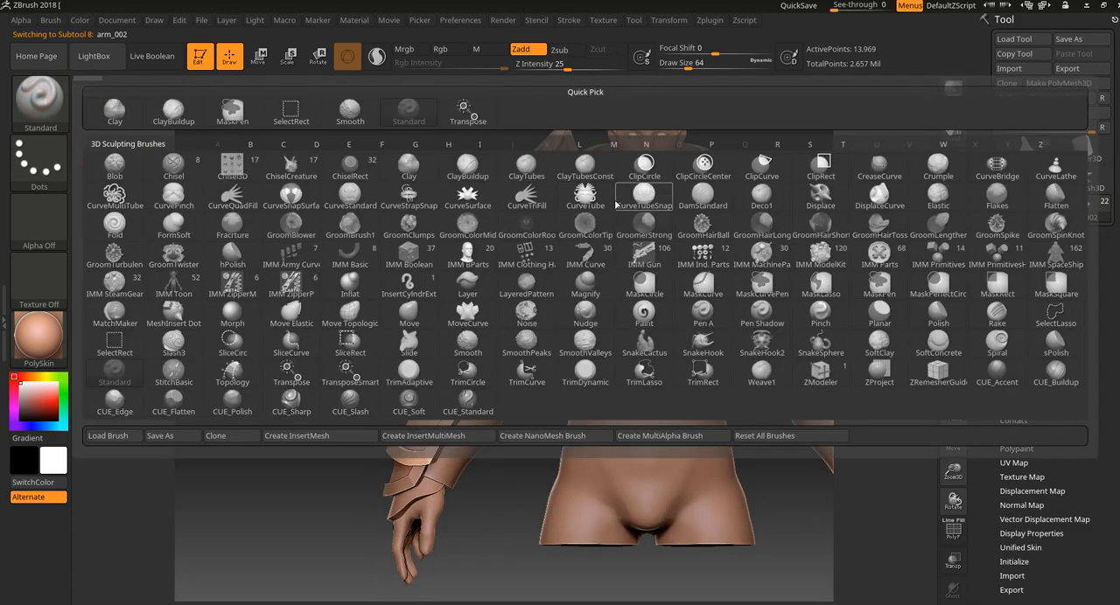
left_click(409, 195)
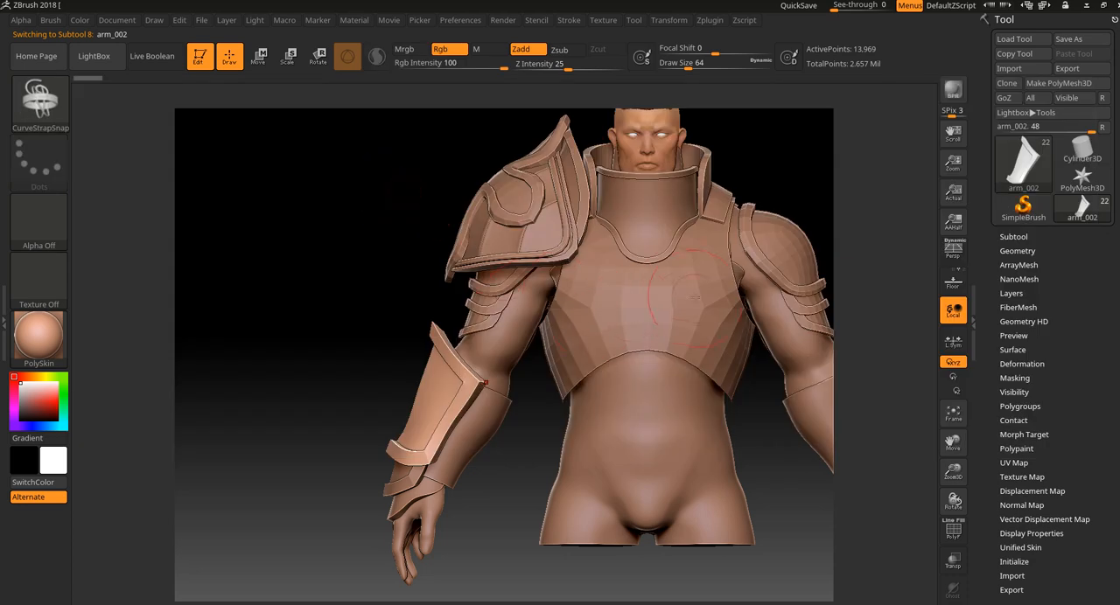
left_click(627, 324, "alt")
left_click_drag(606, 350, 715, 261)
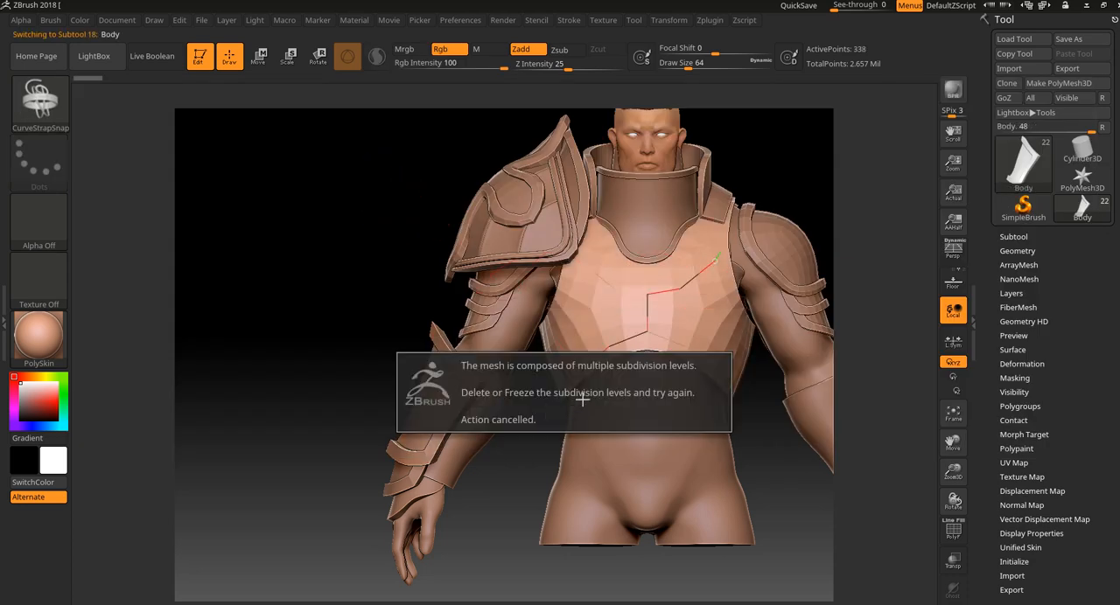
left_click(489, 539)
key("ctrl+z")
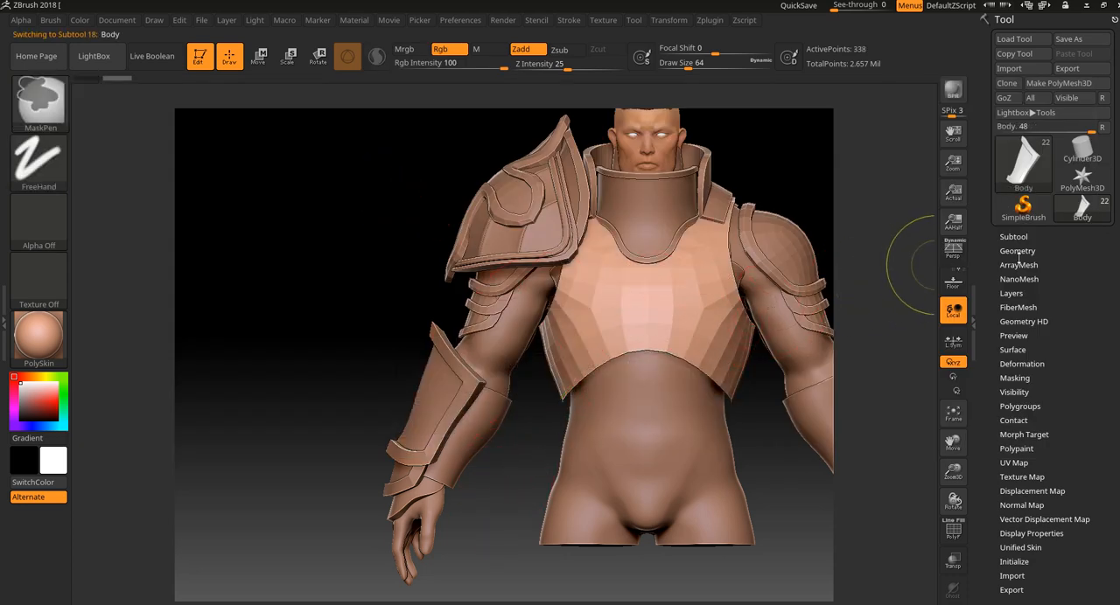
Delete the chest plate's higher subdivision levels and draw a diagonal strap across it with the CurveStrapSnap brush.
left_click(1022, 252)
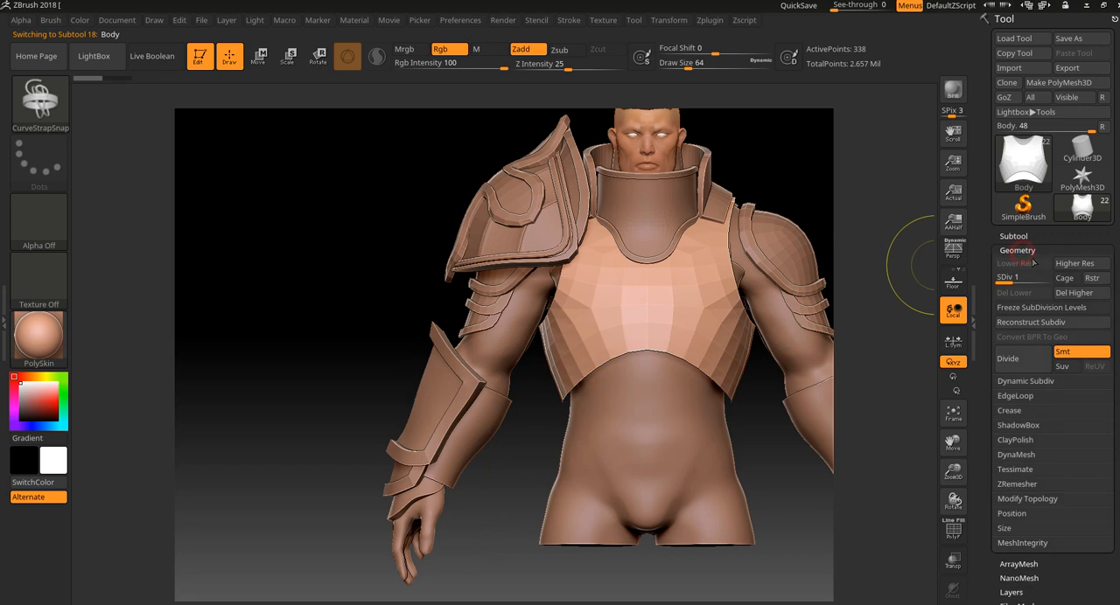
left_click(1078, 294)
left_click_drag(695, 282, 589, 370)
left_click_drag(519, 527, 497, 535, "alt")
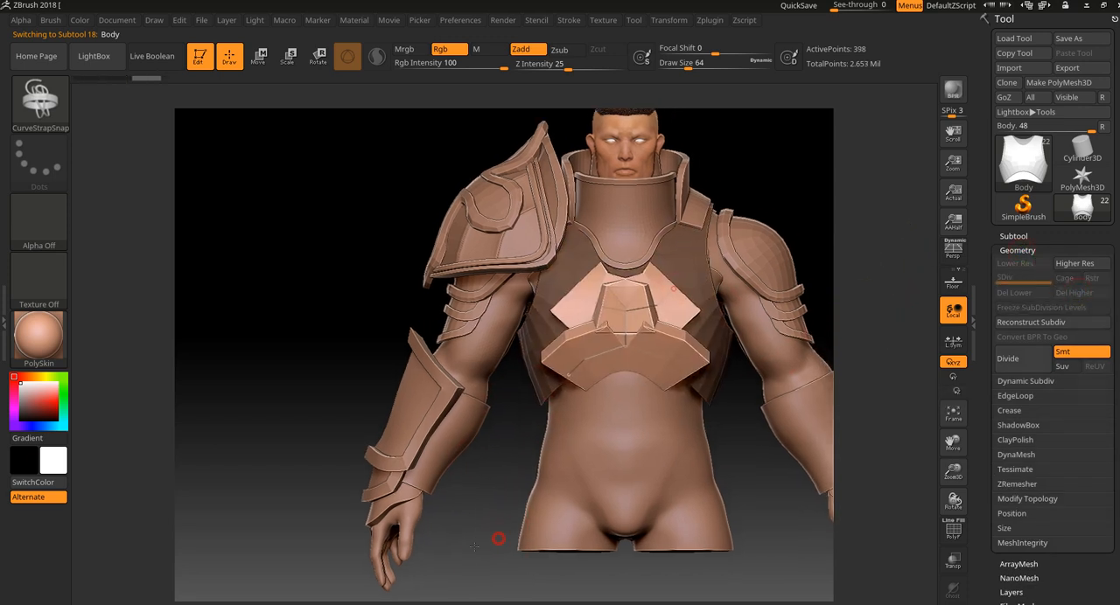
Undo the diagonal strap, set the draw size to 14 and try a narrower strap down the side of the chest plate.
key("ctrl+z")
key("[")
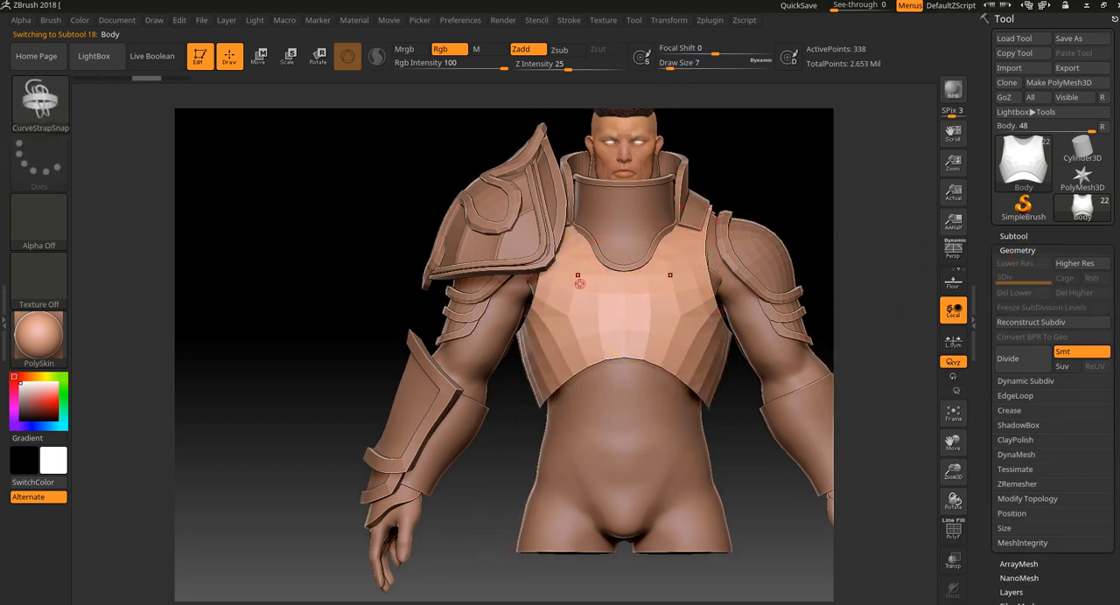
key("bracketright")
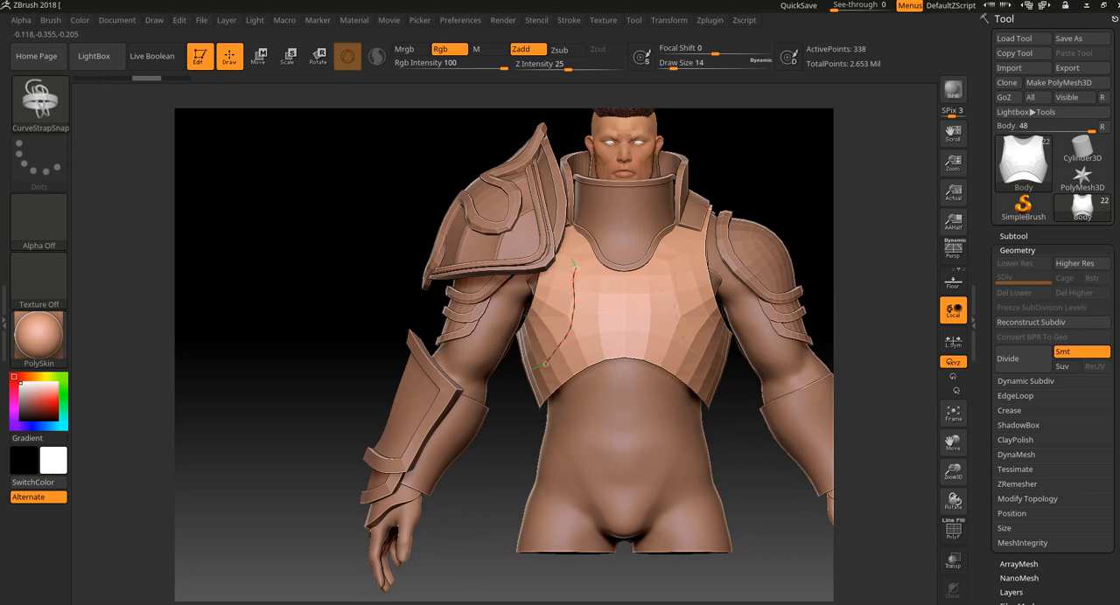
left_click_drag(545, 365, 535, 375)
left_click_drag(497, 462, 501, 490, "alt")
key("ctrl+z")
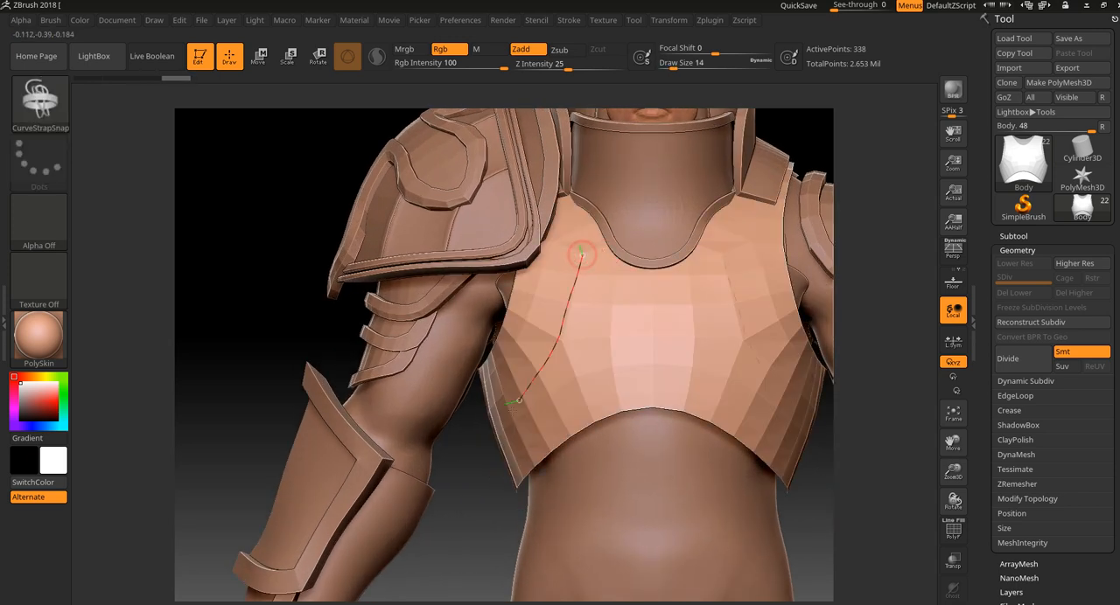
Try another narrow strap along the side of the chest plate, view it from above and undo it.
left_click_drag(516, 403, 509, 411)
mouse_move(473, 528)
left_mouse_down()
mouse_move(459, 594)
mouse_move(565, 262)
left_mouse_up()
key("ctrl+z")
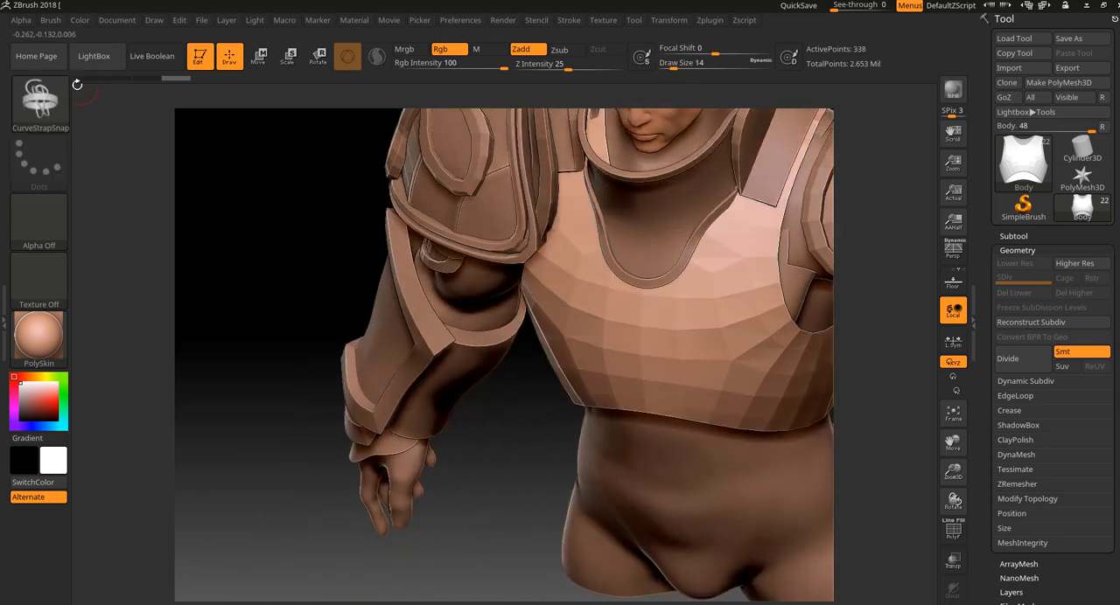
Choose the CurveMultiTube brush, test a short tube down the chest plate, inspect it from several angles and undo it.
left_click(44, 101)
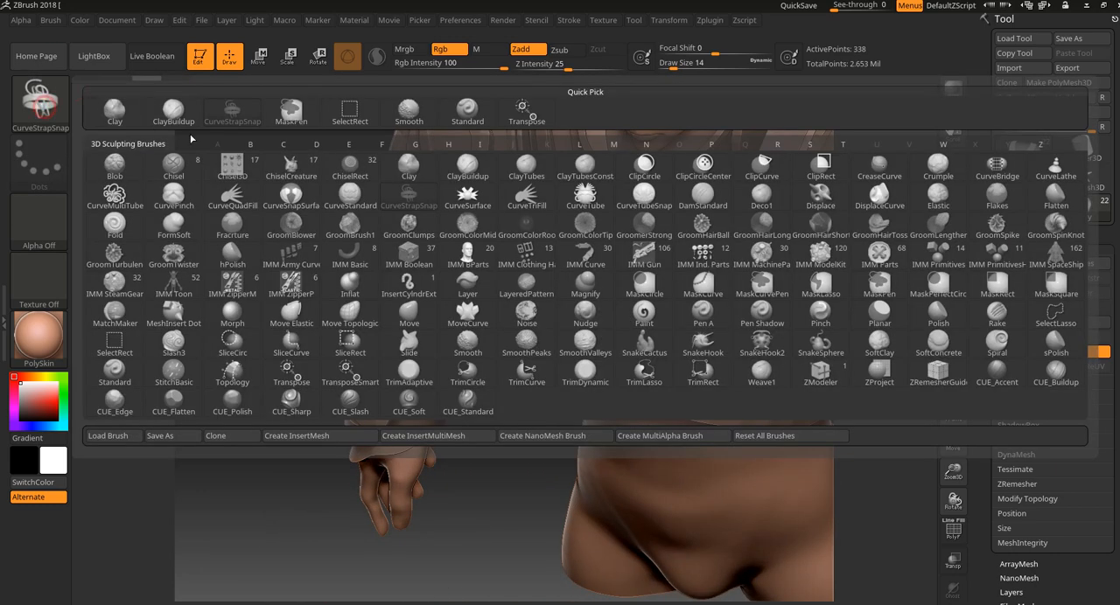
left_click(130, 194)
left_click_drag(583, 269, 563, 369)
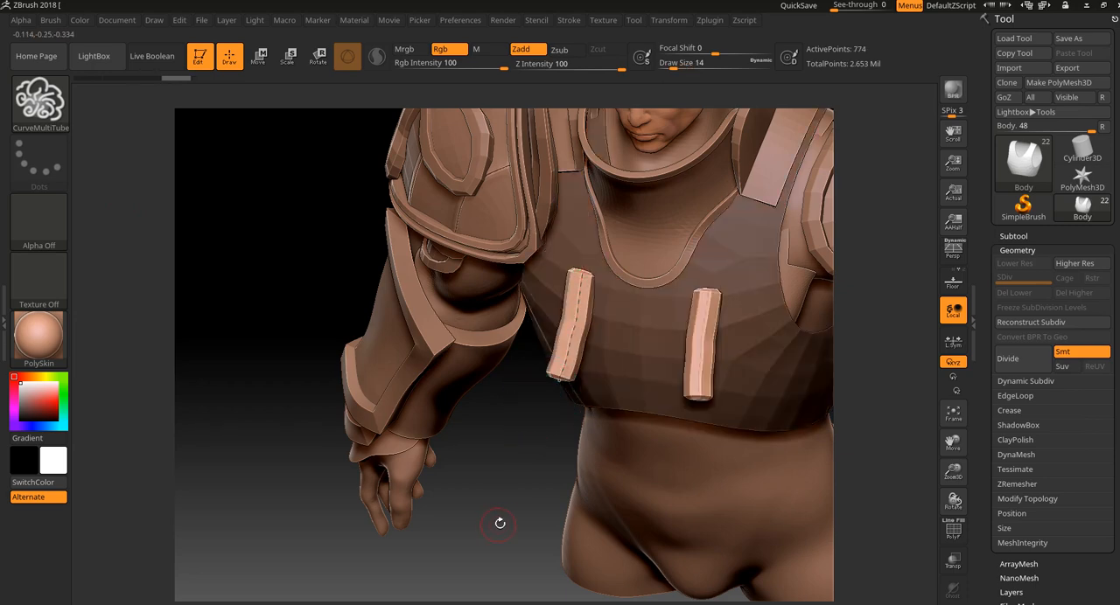
mouse_move(500, 523)
left_mouse_down()
mouse_move(507, 573)
mouse_move(536, 385)
left_mouse_up()
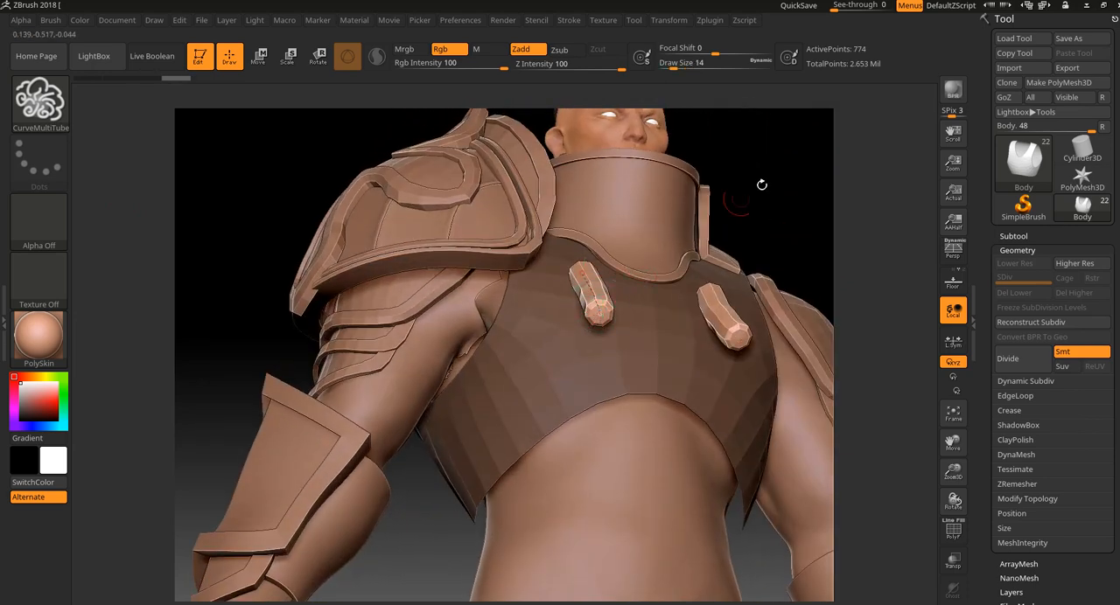
key("ctrl+z")
Try a tube down the side of the chest plate with polyframe display on, and reposition its curve toward the waist.
left_click_drag(807, 175, 580, 270)
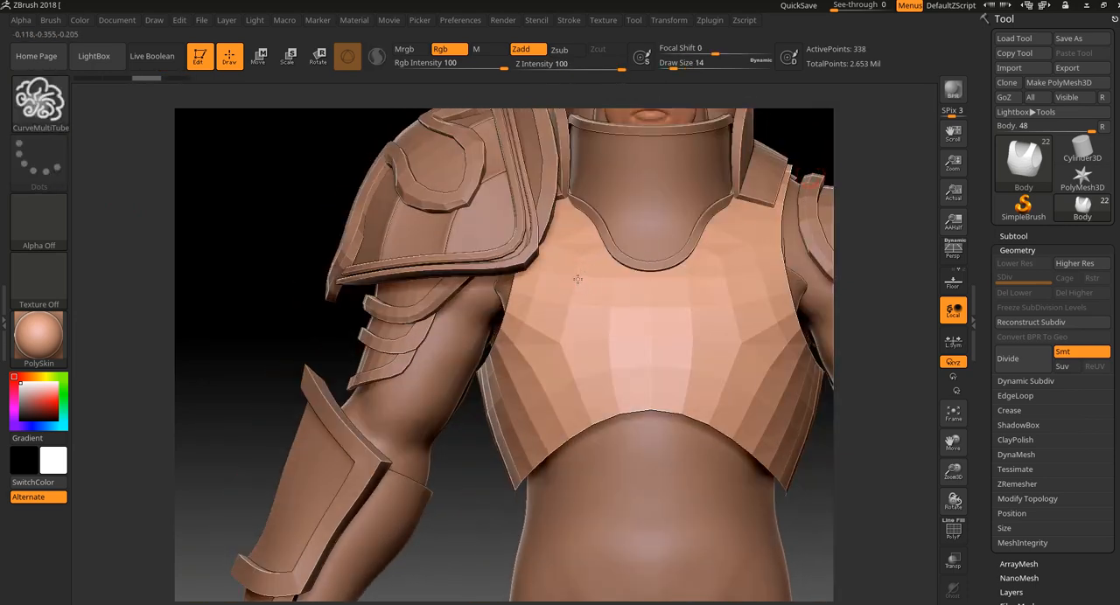
left_click_drag(552, 353, 537, 383)
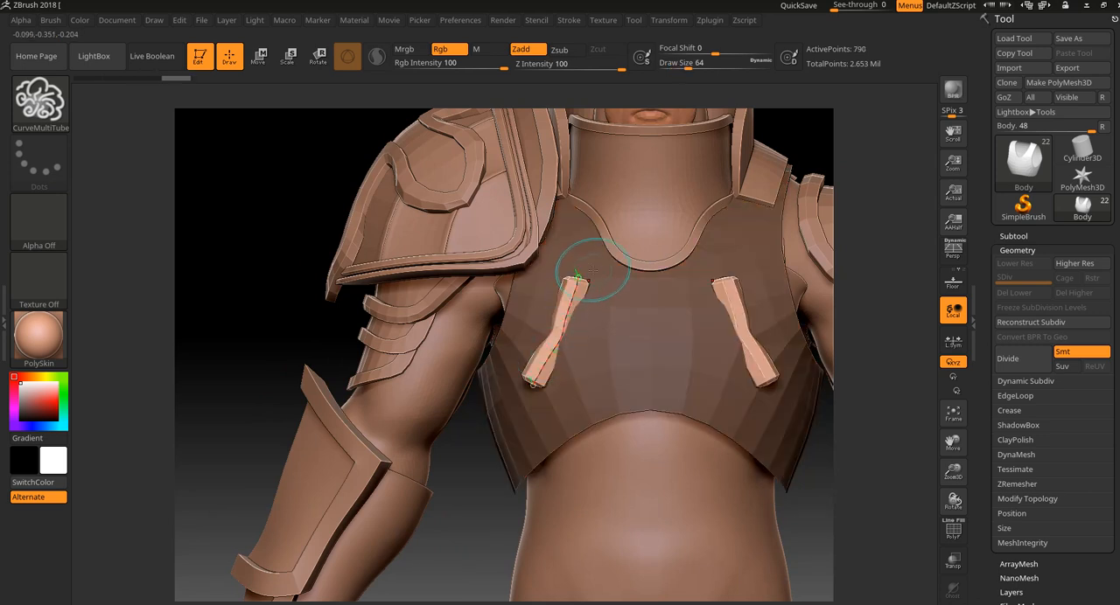
left_click_drag(461, 541, 461, 586, "alt")
key("shift+f")
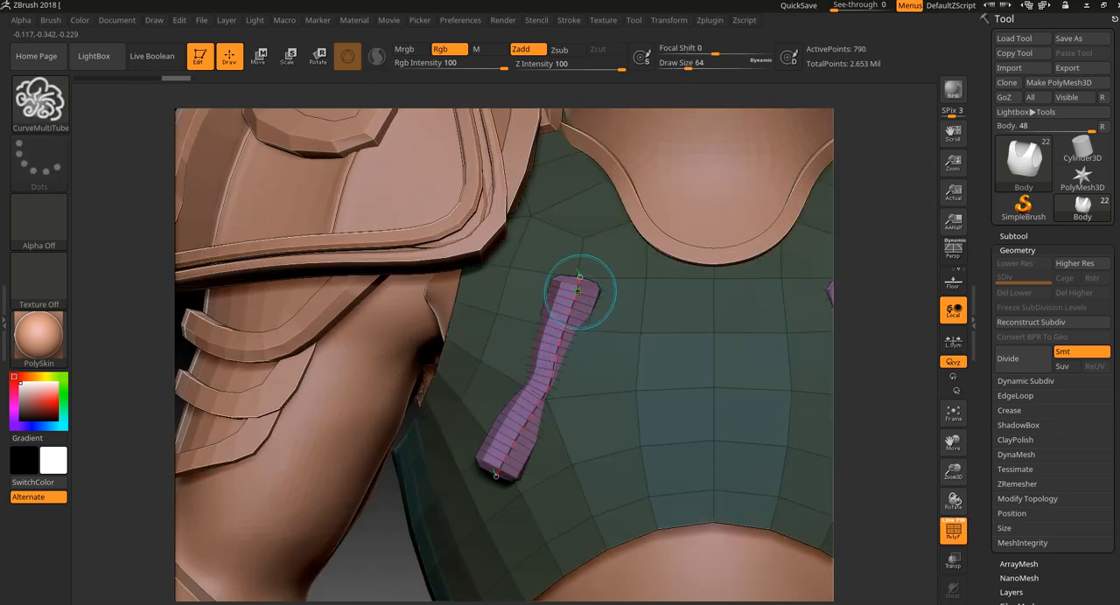
mouse_move(557, 354)
left_mouse_down()
mouse_move(492, 475)
mouse_move(561, 517)
mouse_move(623, 310)
mouse_move(464, 369)
mouse_move(465, 599)
left_mouse_up()
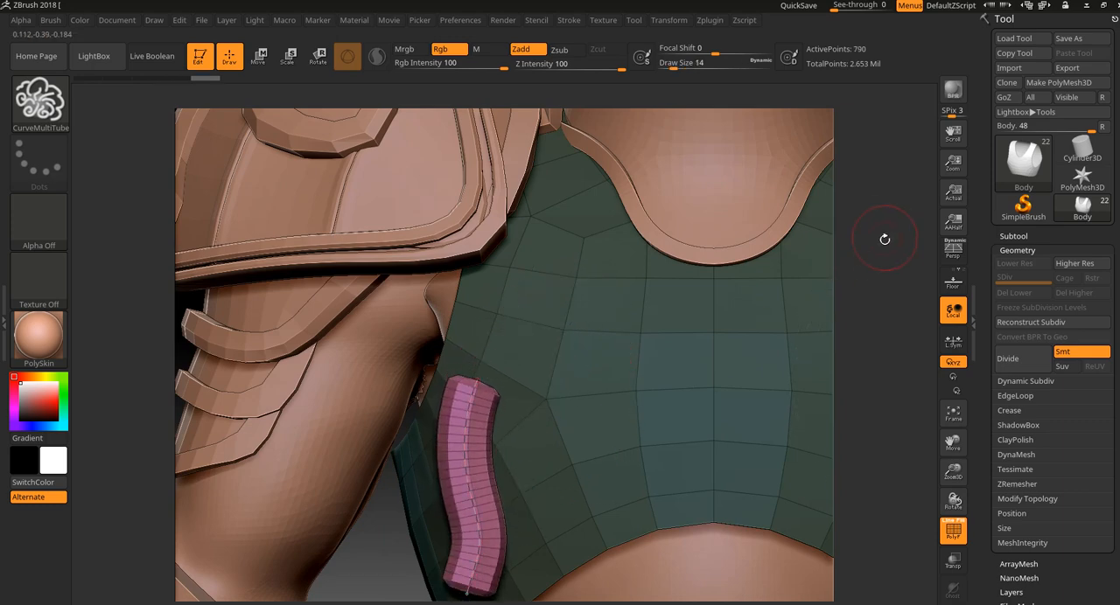
key("f")
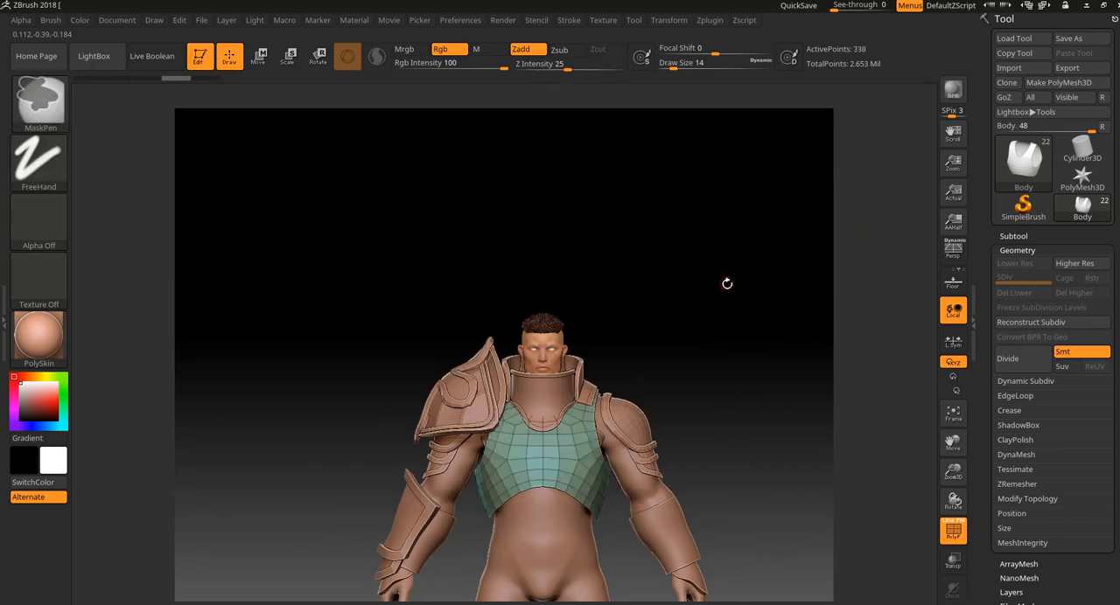
Try drawing a tube across the forearm from a rear view, check it from the front and undo it.
mouse_move(725, 283)
left_mouse_down()
mouse_move(790, 237)
mouse_move(510, 572)
mouse_move(464, 587)
mouse_move(447, 460)
left_mouse_up()
left_click_drag(575, 412, 589, 417)
mouse_move(565, 508)
left_mouse_down()
mouse_move(661, 518)
mouse_move(775, 481)
mouse_move(787, 464)
left_mouse_up()
key("]")
key("]")
key("]")
key("]")
key("]")
left_click(672, 409)
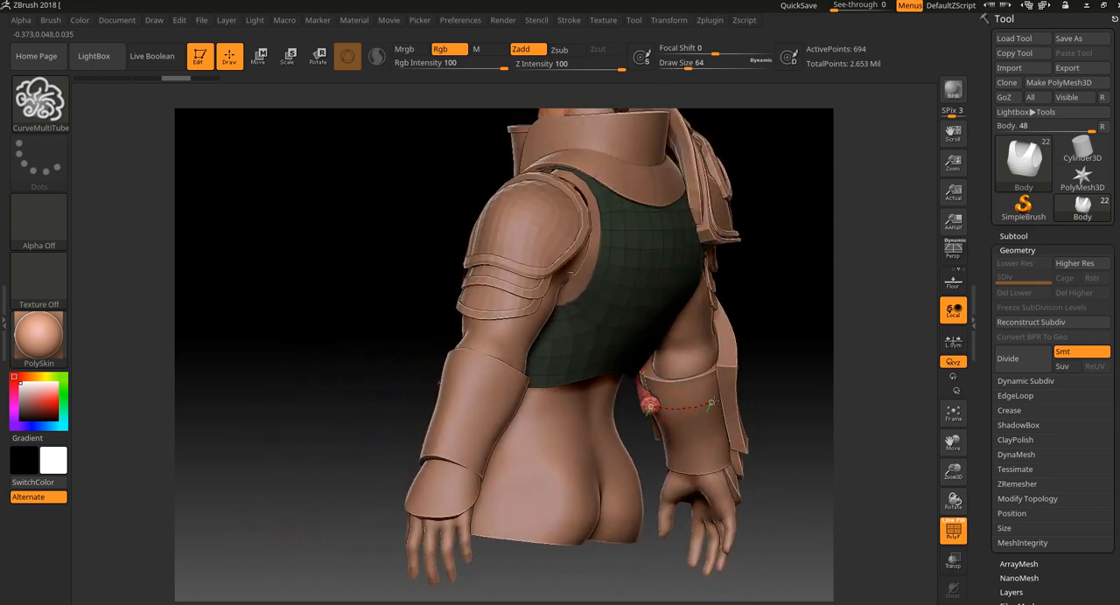
left_click_drag(724, 400, 726, 395)
left_click_drag(816, 353, 336, 391)
key("ctrl+z")
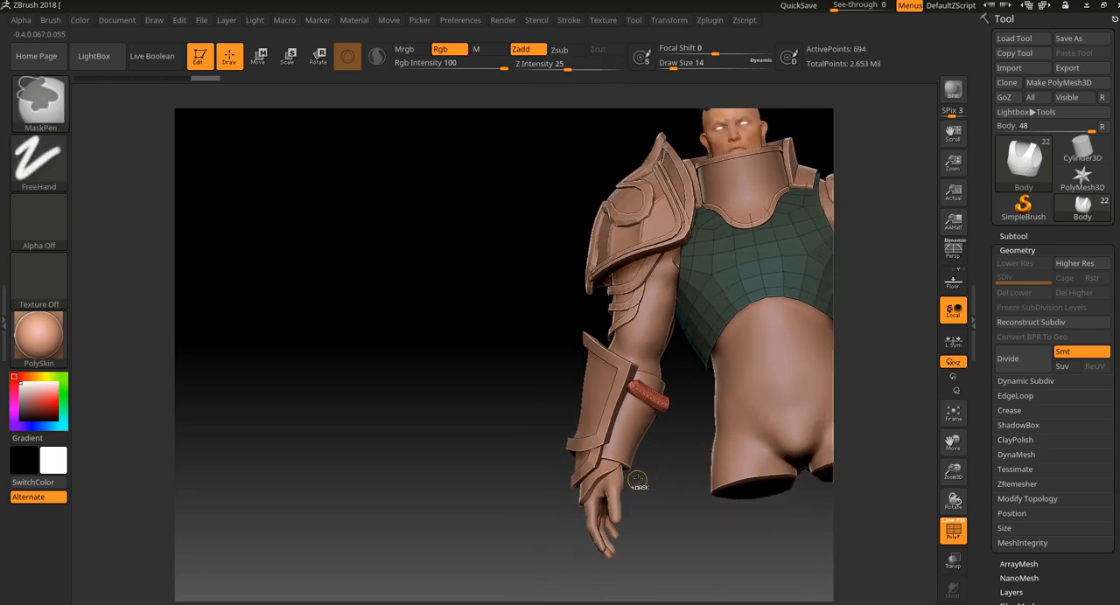
key("ctrl+z")
Try curved tubes extending from the collar and shoulders into empty space, bend their curves and undo them.
left_click_drag(663, 467, 481, 595, "shift")
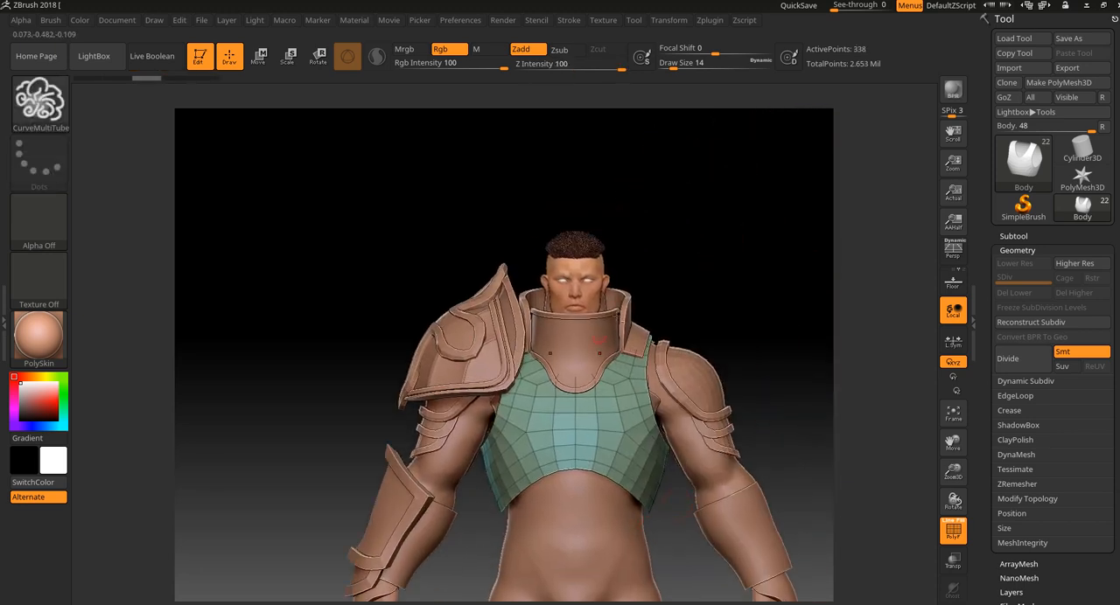
left_click_drag(744, 260, 769, 208)
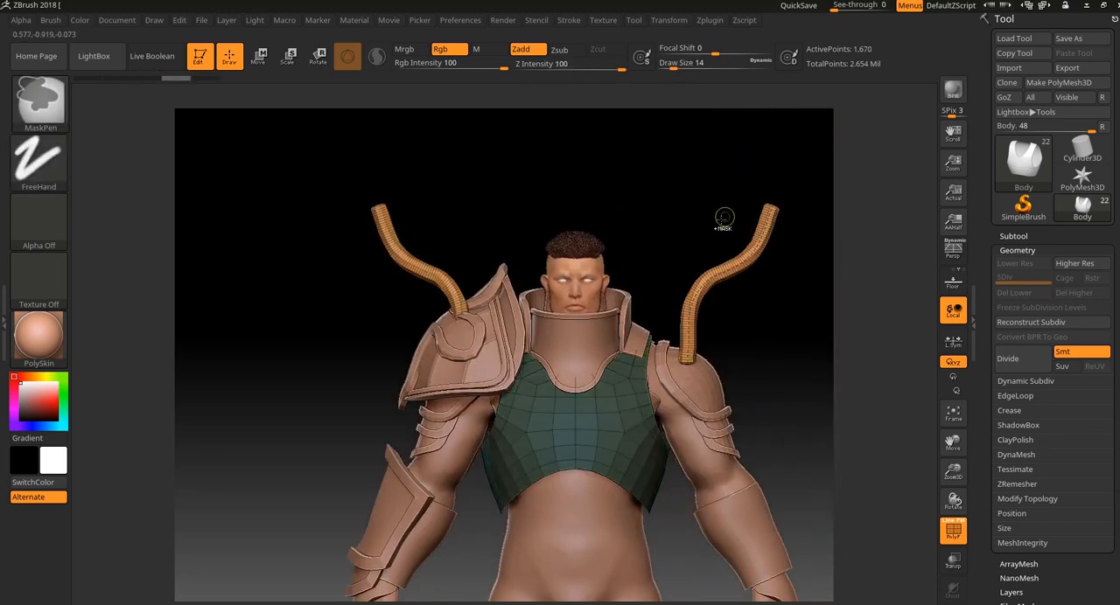
key("ctrl+z")
mouse_move(582, 359)
left_mouse_down()
mouse_move(715, 201)
mouse_move(741, 149)
left_mouse_up()
left_click_drag(685, 250, 713, 294)
key("ctrl+z")
mouse_move(737, 155)
left_mouse_down()
mouse_move(645, 189)
mouse_move(770, 258)
mouse_move(728, 207)
mouse_move(660, 338)
left_mouse_up()
key("ctrl+z")
key("ctrl+z")
key("ctrl+z")
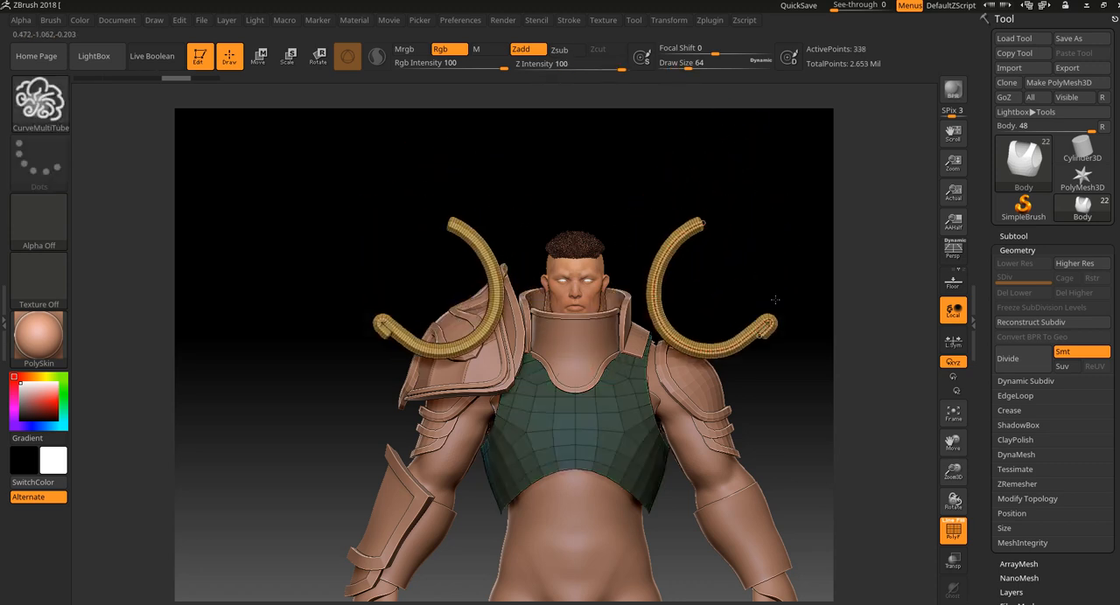
Turn off polyframe display and choose the SnapTheDot mesh from the IMM Clothing HardW brush.
left_click_drag(791, 351, 490, 466, "alt")
key("shift+f")
left_click_drag(450, 512, 490, 529)
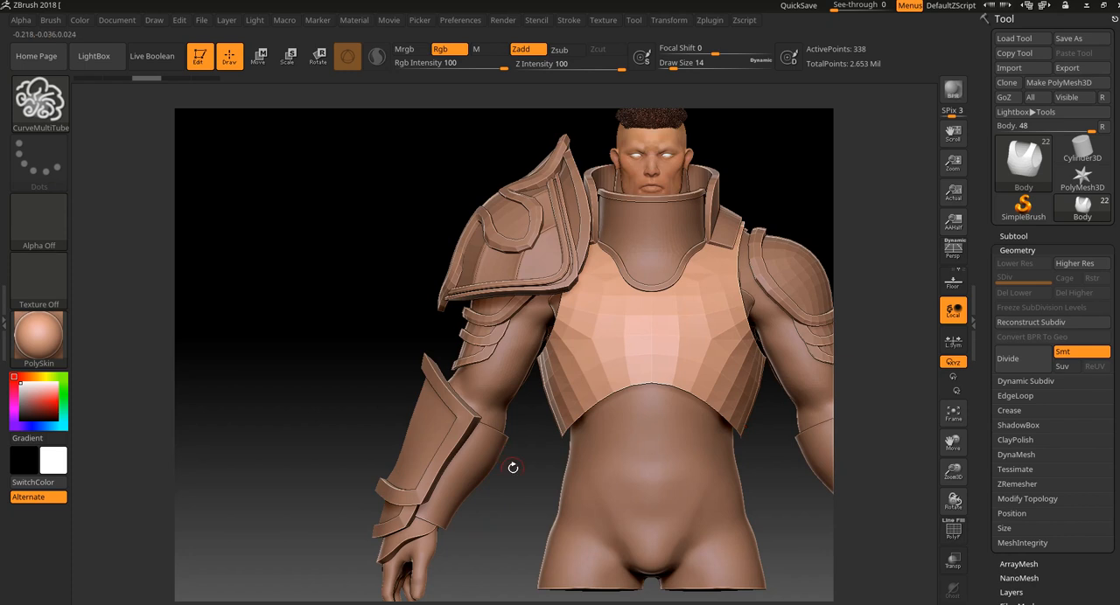
left_click(68, 121)
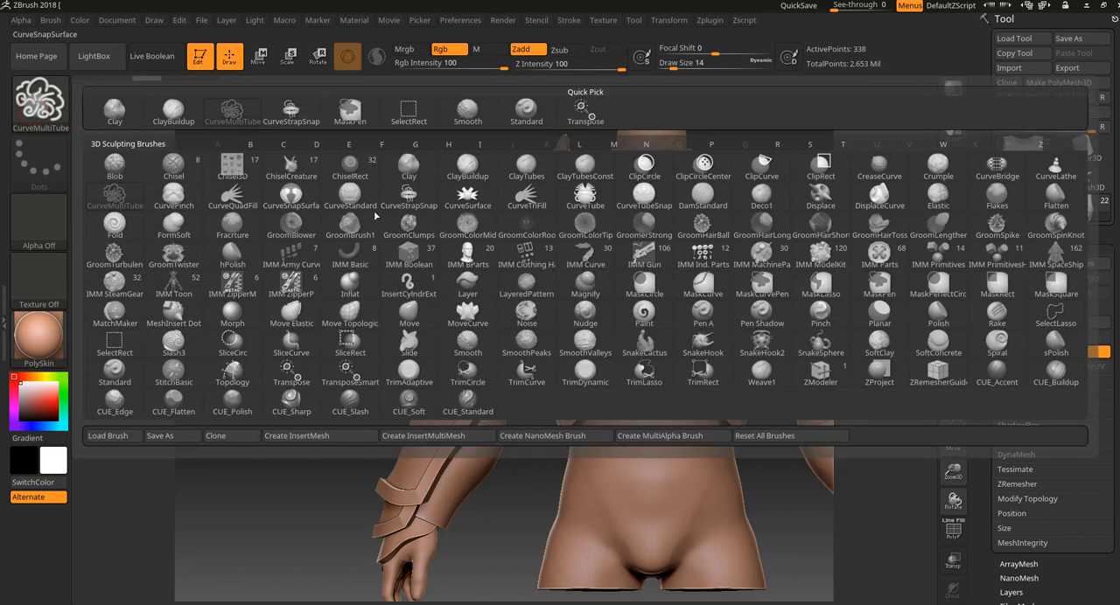
left_click(533, 254)
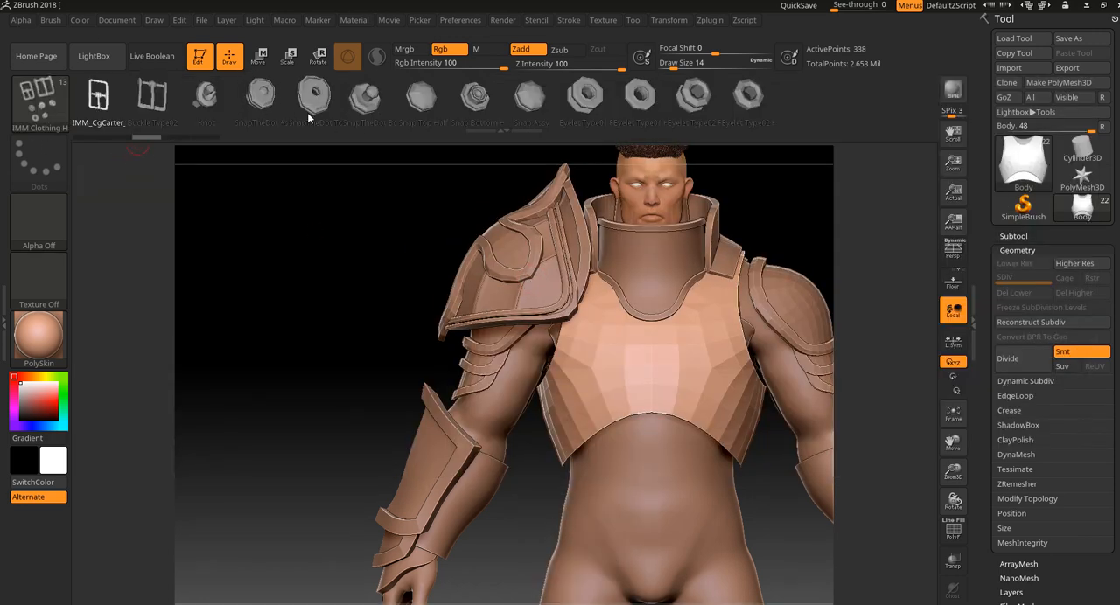
left_click(259, 101)
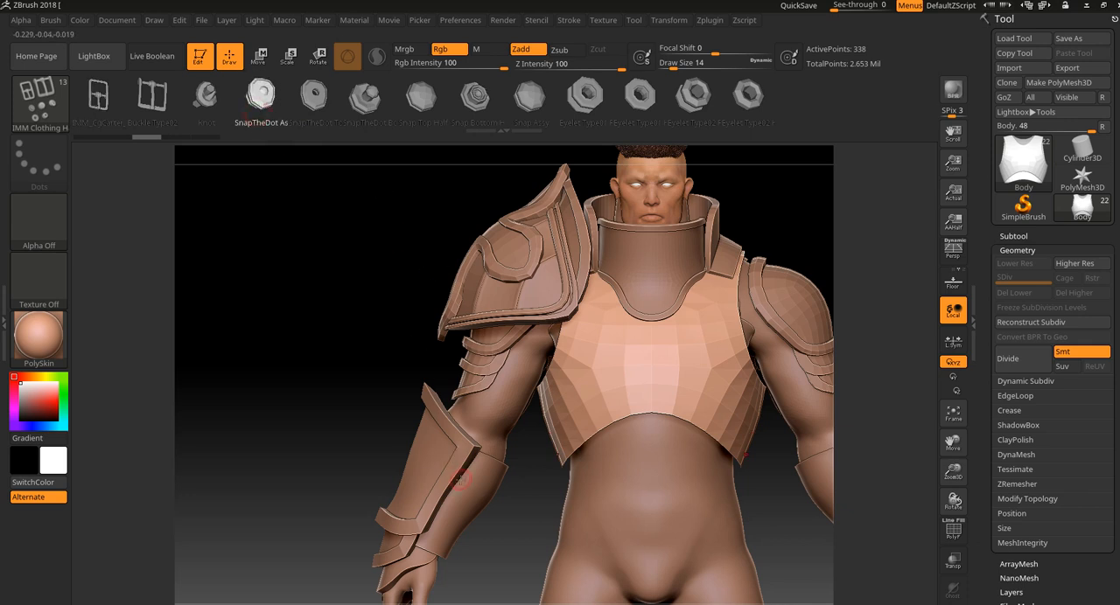
Try inserting a large mirrored pair of snap meshes on the upper chest plate, then undo the insertion.
left_click_drag(612, 315, 615, 364)
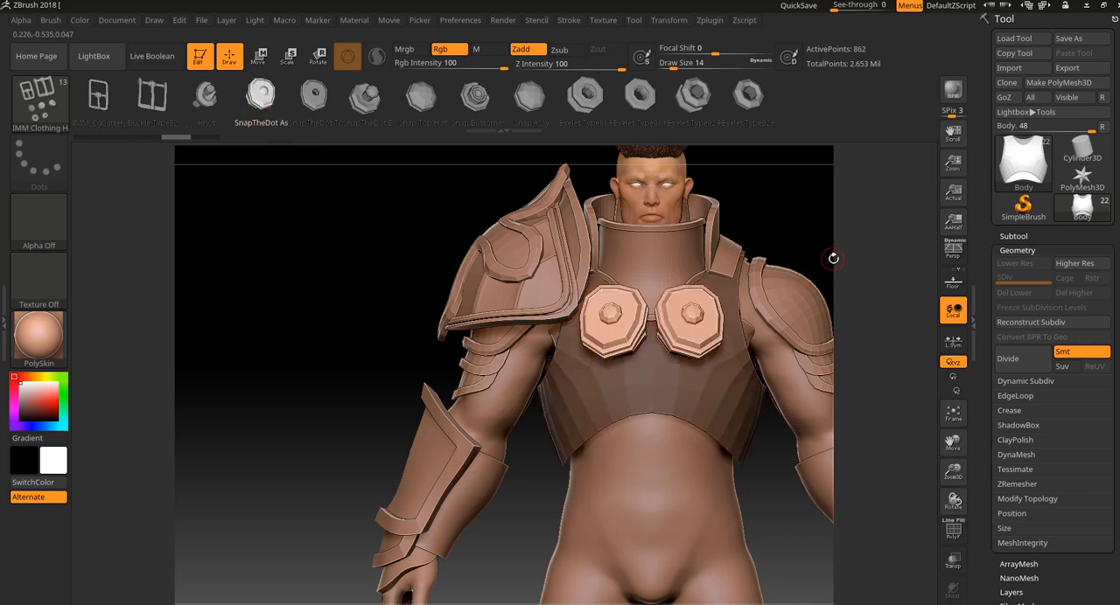
left_click_drag(849, 243, 822, 282, "alt")
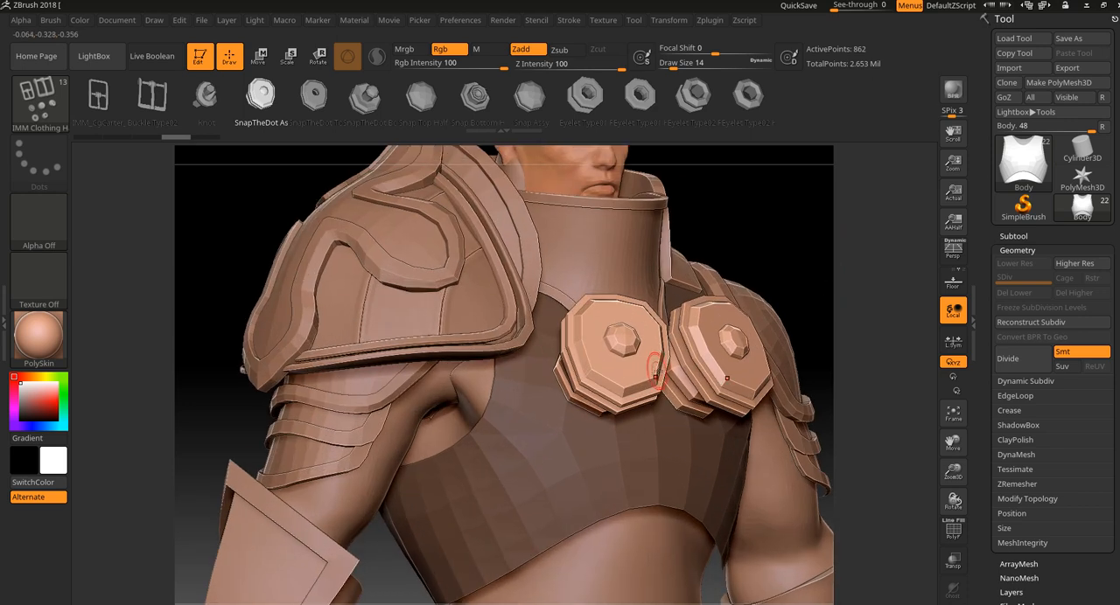
key("ctrl+z")
key("ctrl+z")
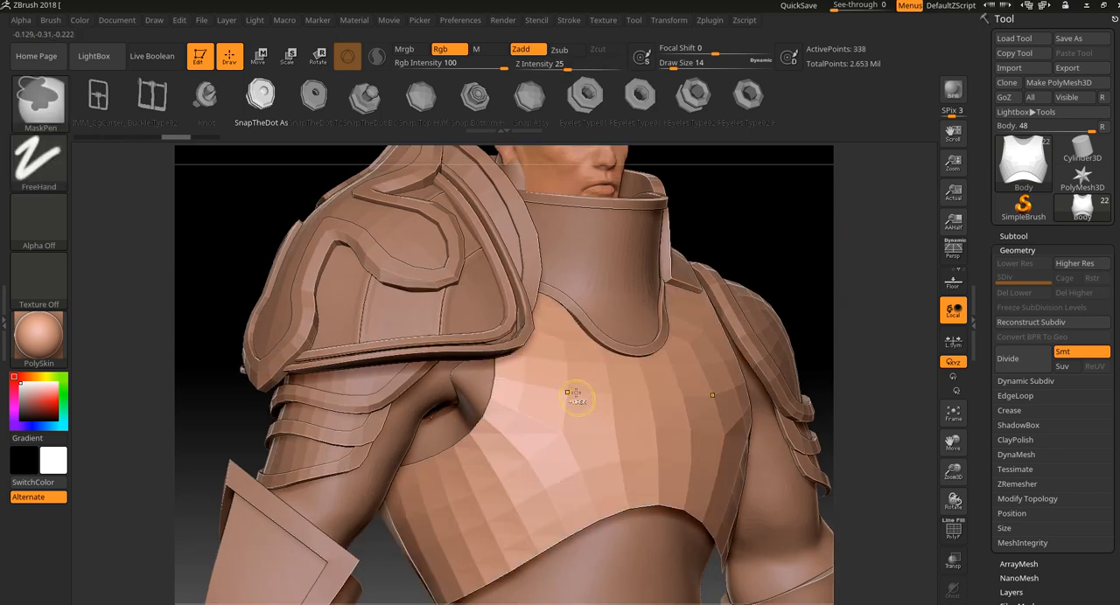
Enable Curve Mode in the stroke settings for the insert mesh brush.
left_click(567, 20)
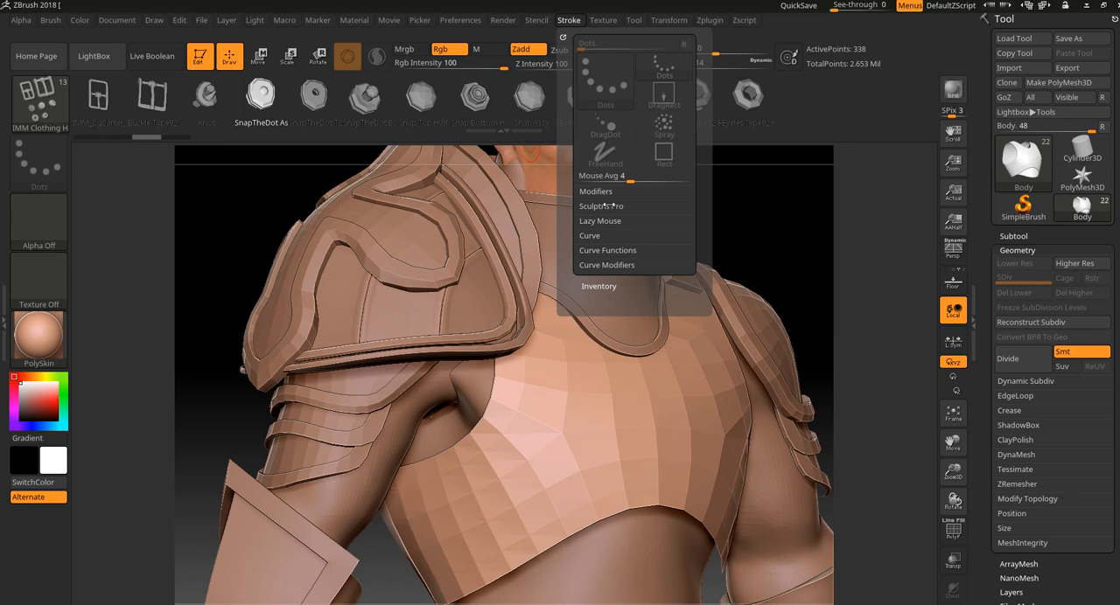
left_click(611, 206)
left_click(601, 192)
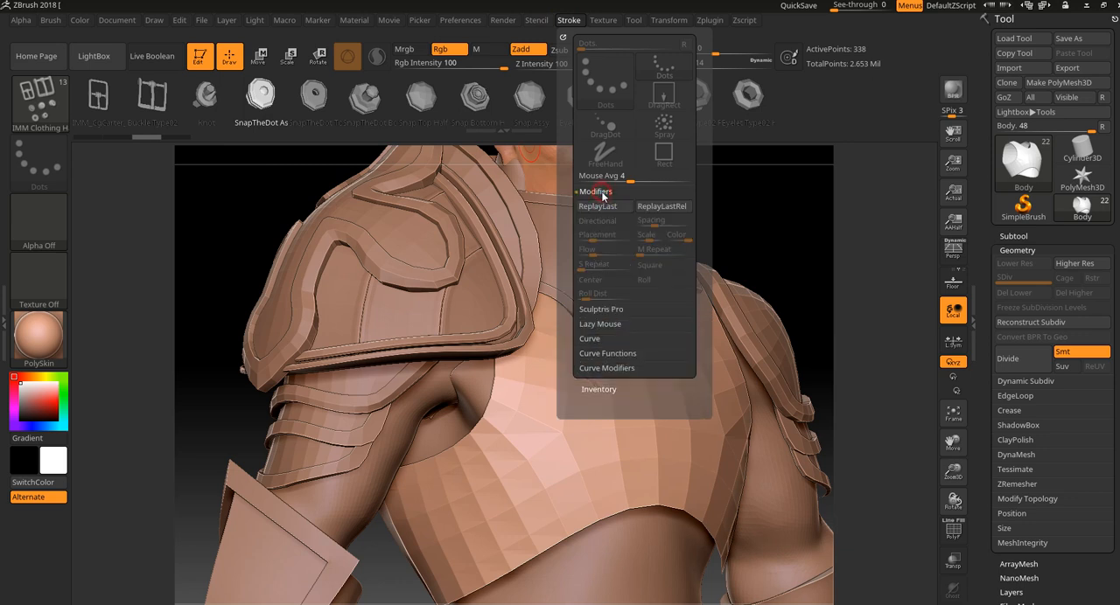
left_click(600, 193)
left_click(600, 222)
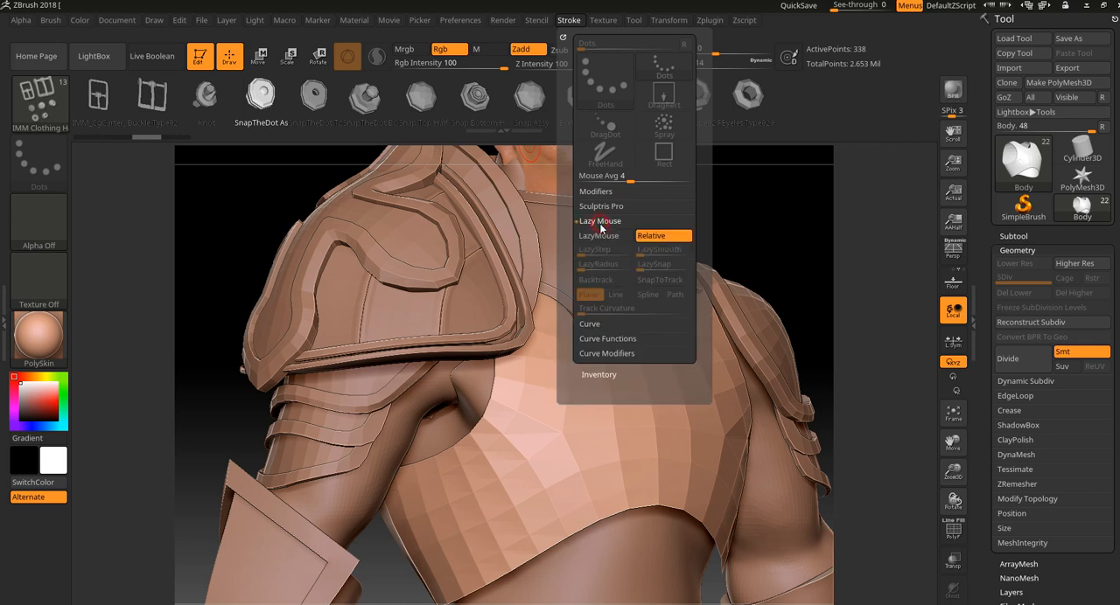
left_click(590, 325)
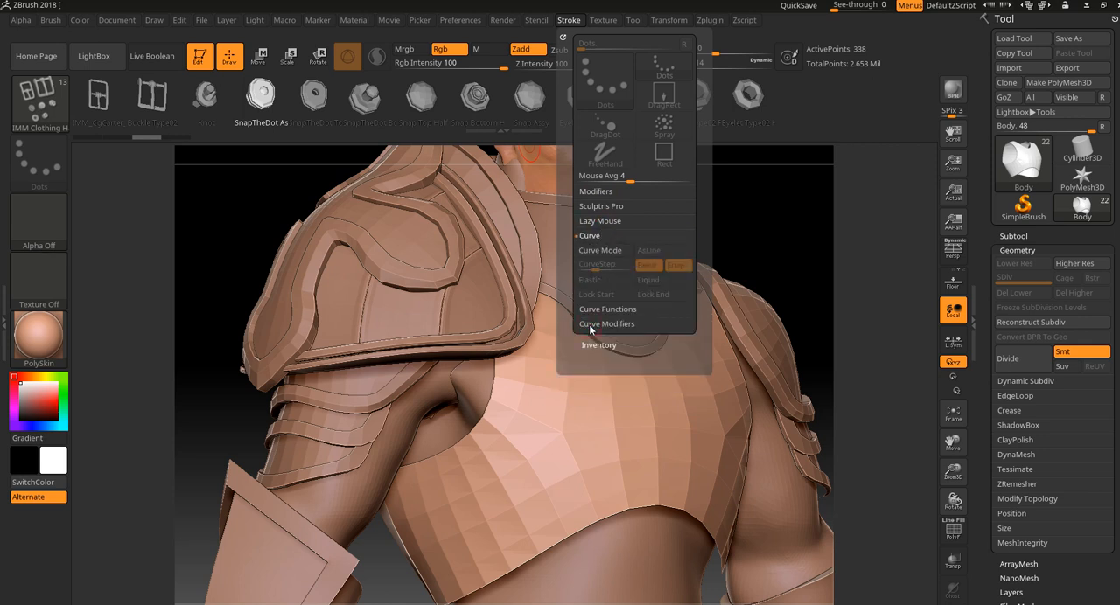
left_click(612, 253)
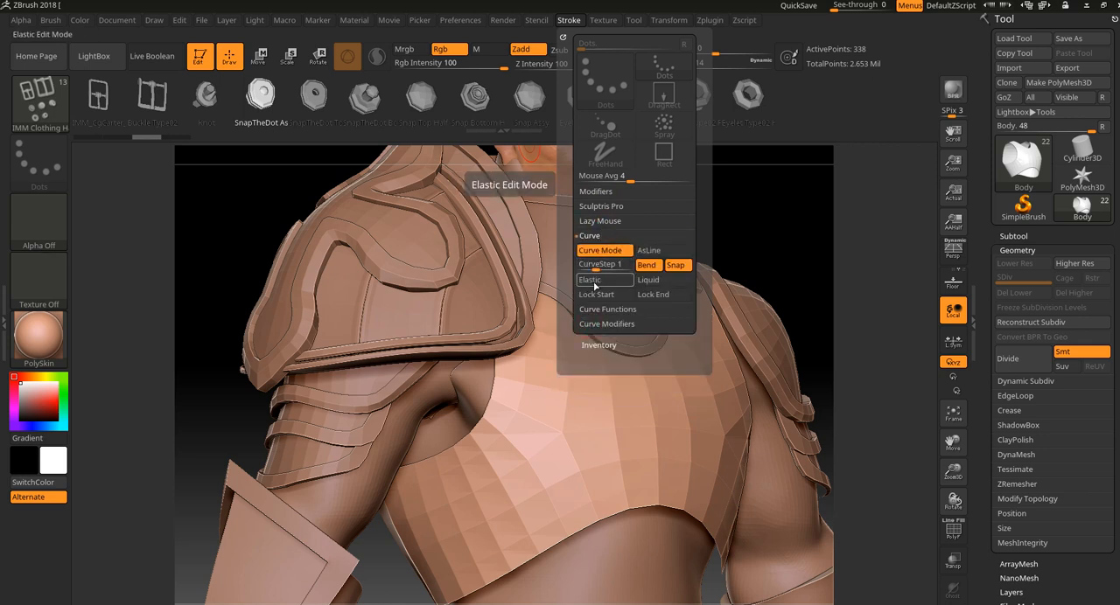
Try a diagonal row of snap meshes across the chest plate with a smaller brush size, then undo it.
mouse_move(600, 357)
left_mouse_down()
mouse_move(578, 402)
mouse_move(444, 506)
left_mouse_up()
key("bracketleft")
key("bracketleft")
key("bracketleft")
key("bracketleft")
key("bracketleft")
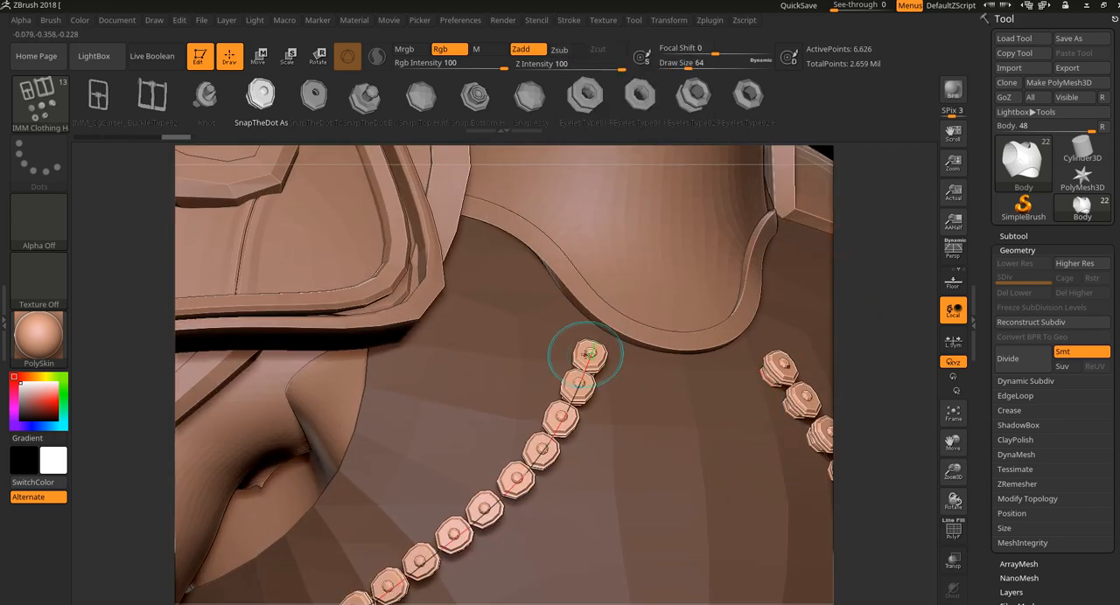
key("bracketleft")
key("bracketleft")
key("bracketleft")
key("bracketleft")
key("bracketleft")
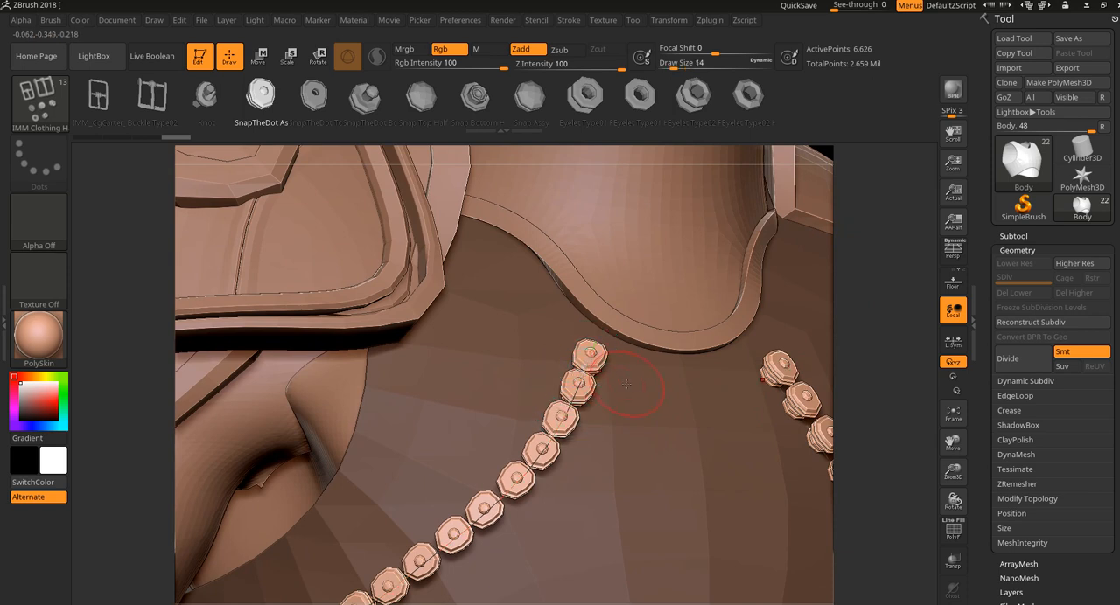
key("ctrl+z")
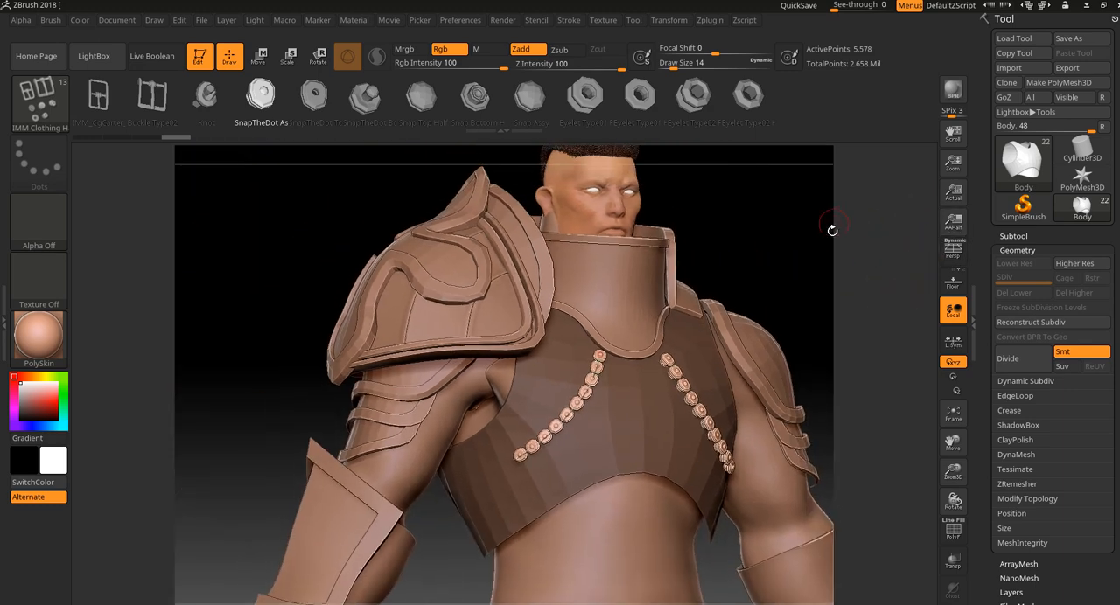
left_click_drag(832, 231, 770, 277)
key("ctrl+z")
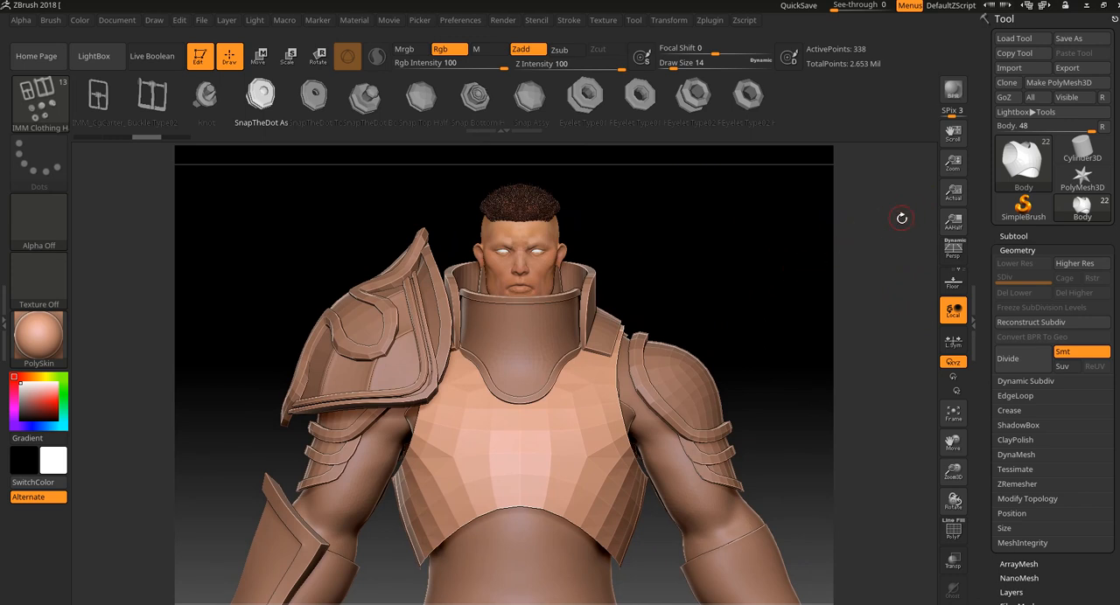
Switch to a new Cube3D primitive and convert it into an editable PolyMesh3D.
left_click_drag(810, 264, 718, 266)
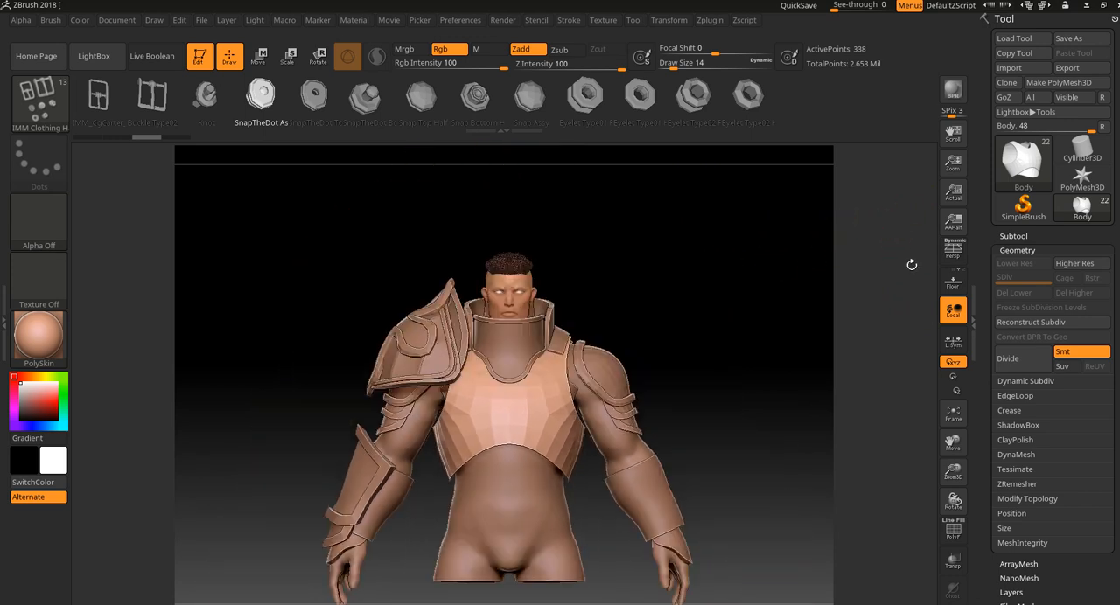
left_click(1083, 179)
left_click(1083, 179)
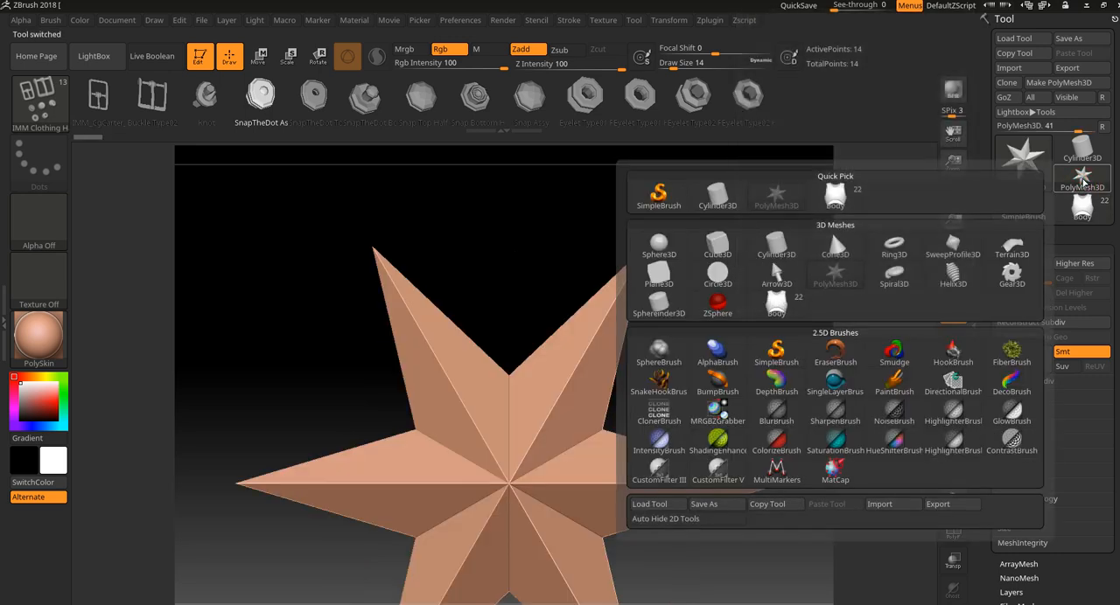
left_click(719, 248)
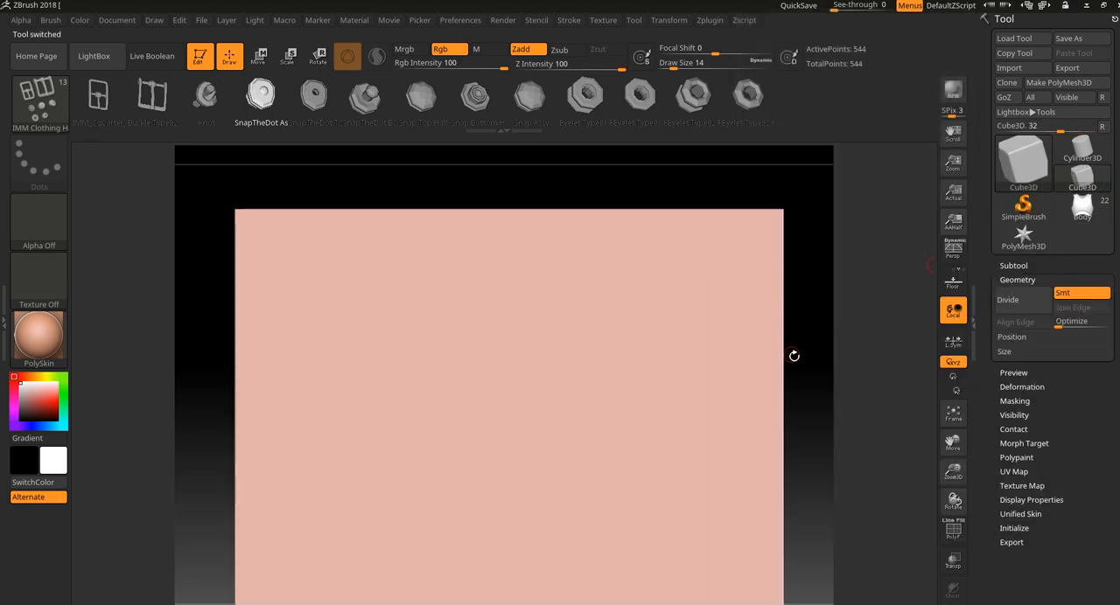
left_click_drag(834, 383, 827, 337, "alt")
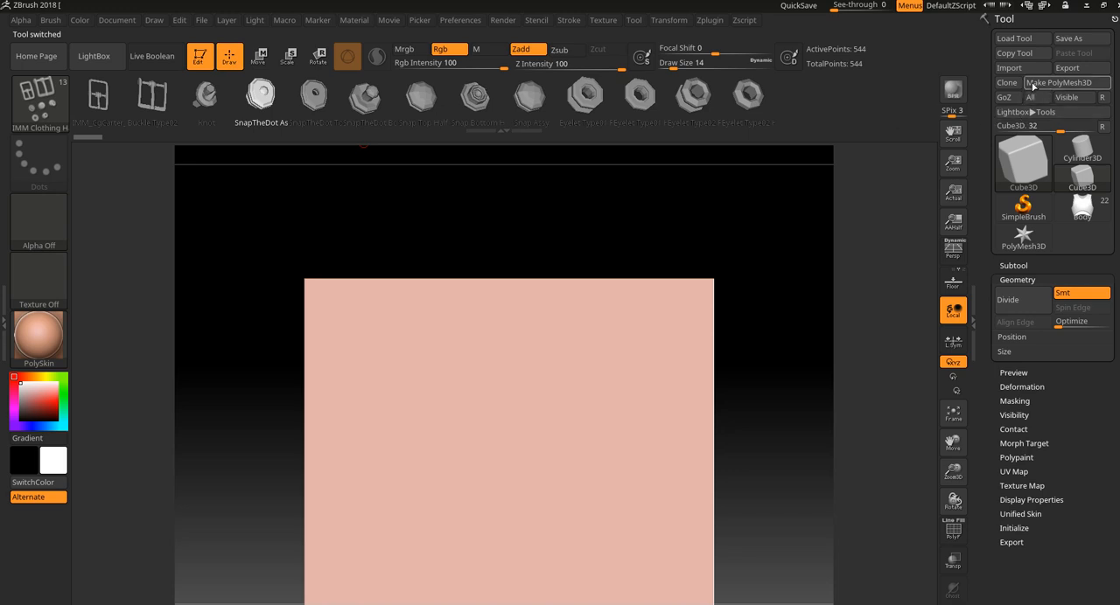
left_click(1058, 82)
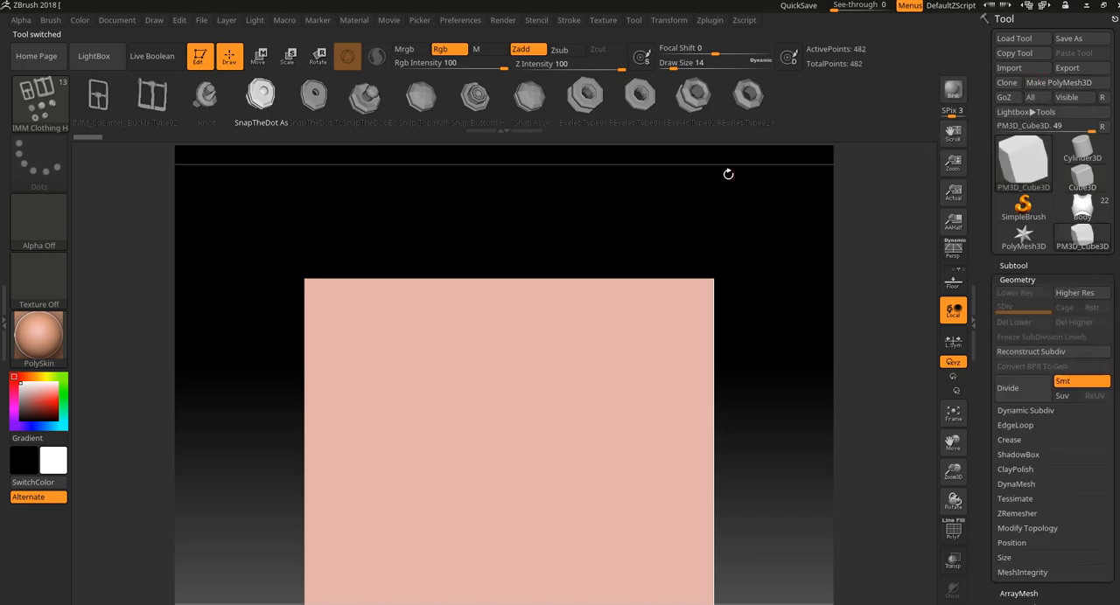
Choose the Clay brush in place of the insert mesh brush and toggle the polyframe on the cube.
left_click(42, 98)
left_click(126, 117)
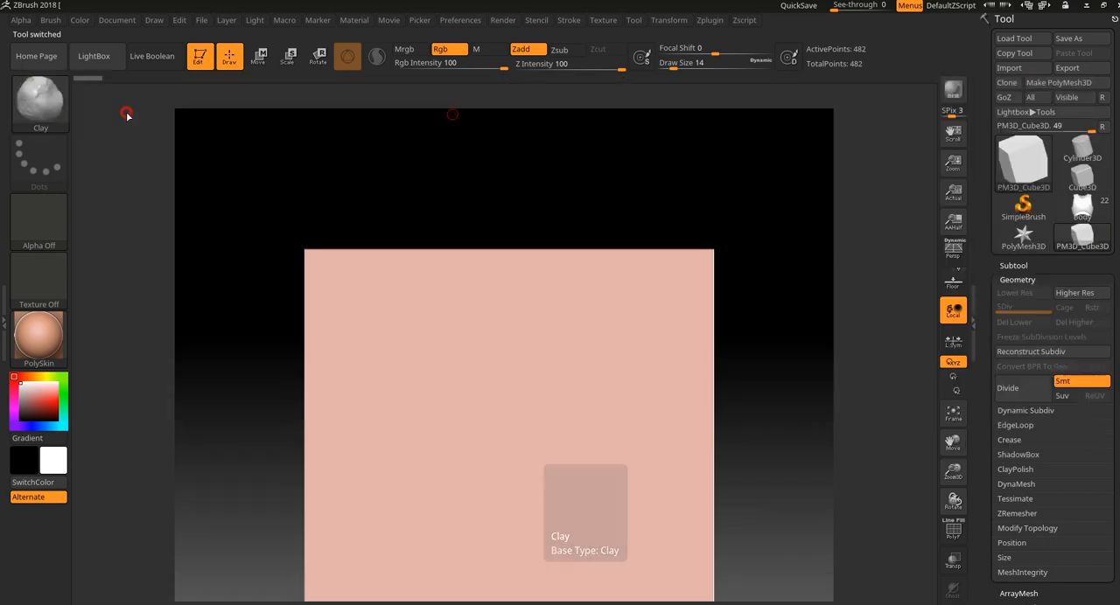
left_click_drag(766, 277, 792, 348)
key("shift+f")
key("shift+f")
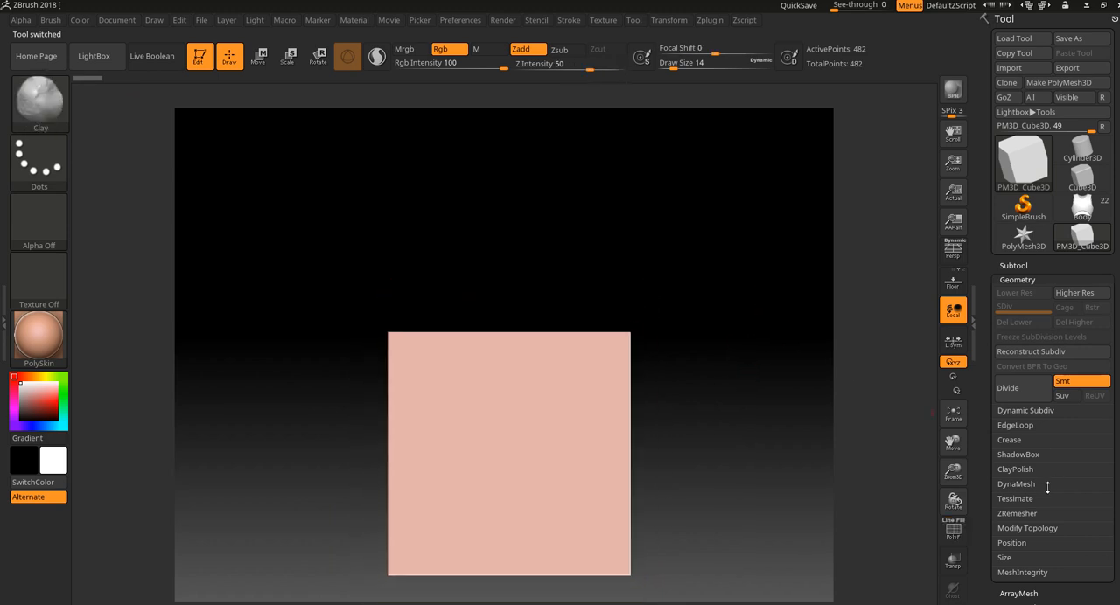
DynaMesh the cube at resolution 128 with Blur set to 0 and check its polyframe.
left_click(1036, 486)
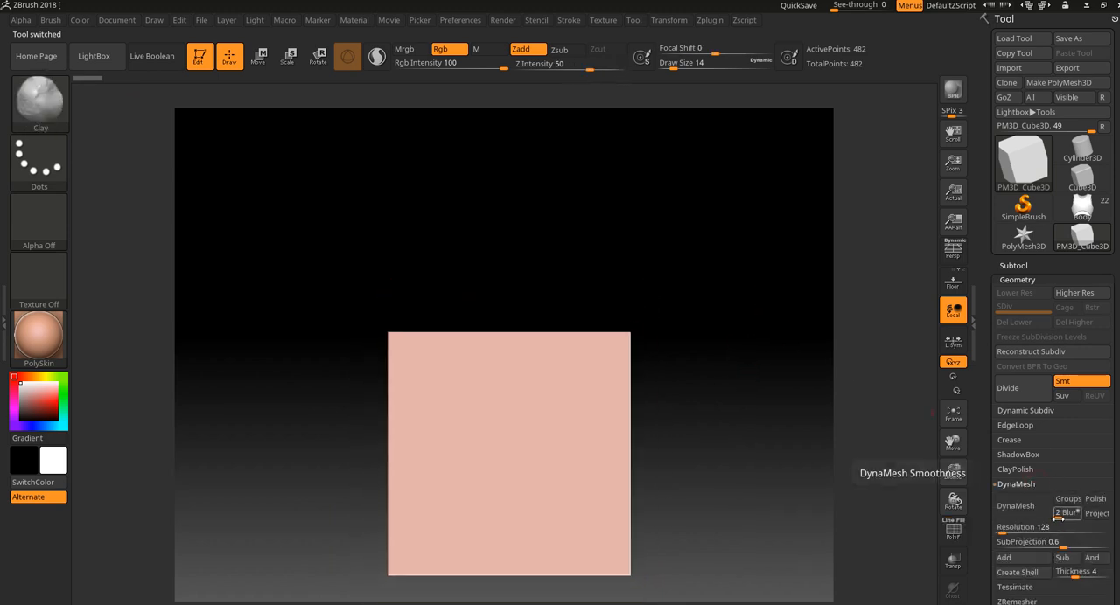
left_click(1065, 515)
type("0")
left_click(1016, 506)
key("shift+f")
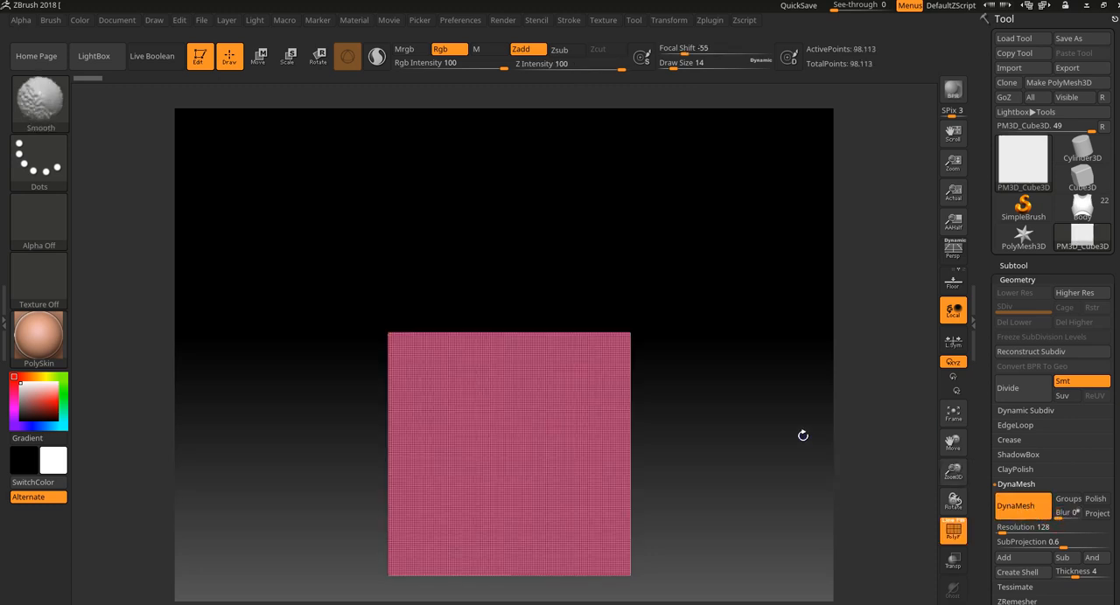
key("shift+f")
Trim straight slices off the cube's upper and lower ends with the TrimCurve brush.
left_click(39, 98, "ctrl+shift")
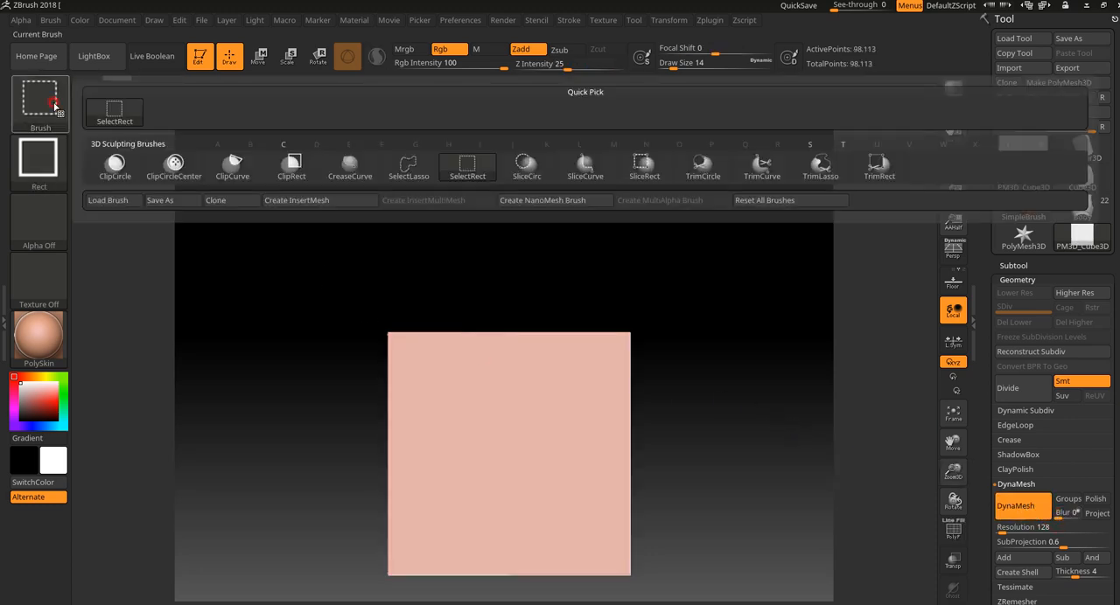
left_click(762, 166)
left_click_drag(297, 362, 802, 363, "ctrl+shift")
mouse_move(754, 476)
left_mouse_down("ctrl+shift")
mouse_move(213, 476)
mouse_move(258, 547)
left_mouse_up("ctrl+shift")
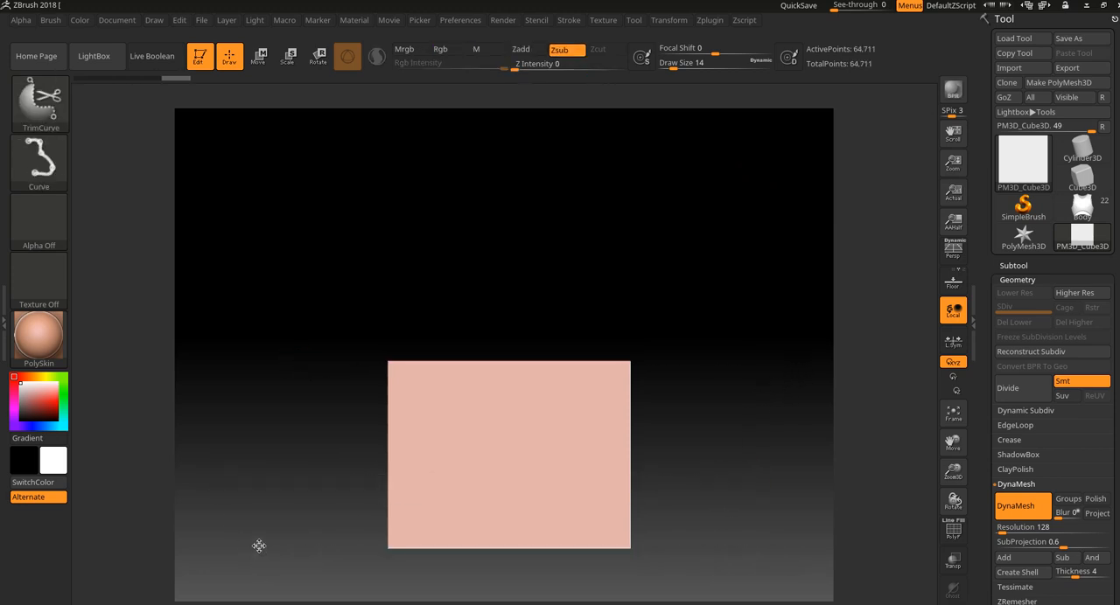
Undo the cube's trims and redo them.
mouse_move(692, 438)
left_mouse_down()
mouse_move(695, 489)
mouse_move(699, 426)
left_mouse_up()
key("ctrl+z")
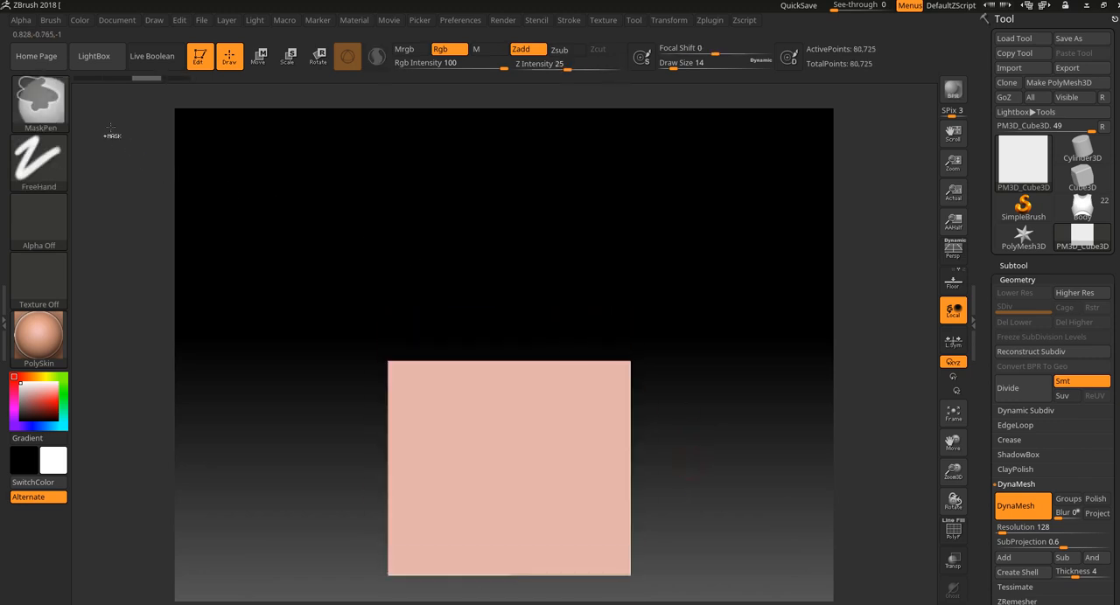
key("ctrl+z")
key("ctrl+shift+z")
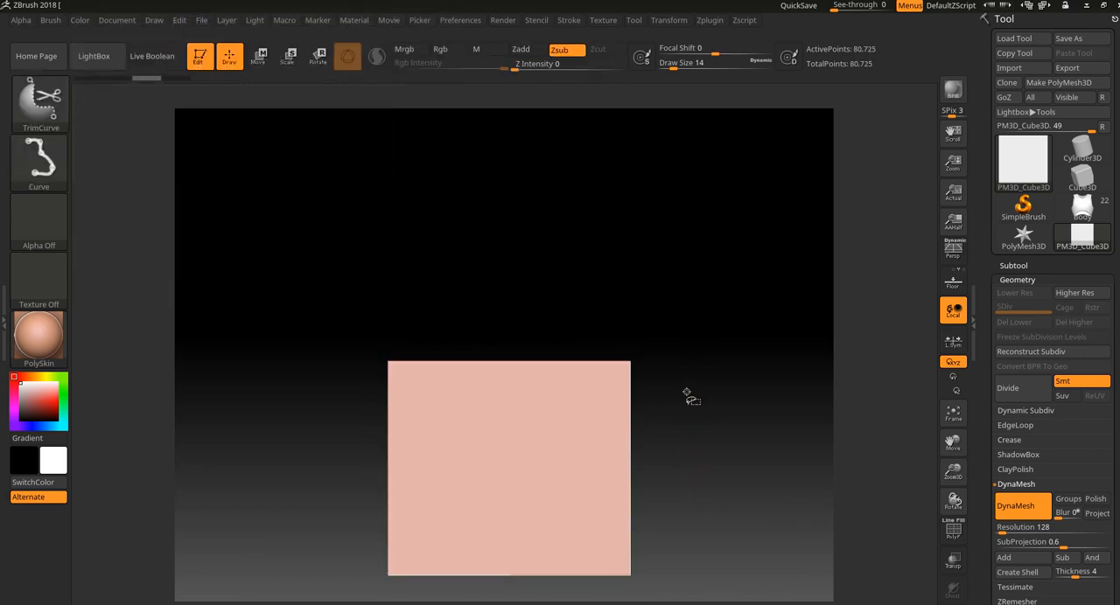
key("ctrl+shift+z")
mouse_move(685, 387)
left_mouse_down()
mouse_move(694, 355)
mouse_move(695, 393)
left_mouse_up()
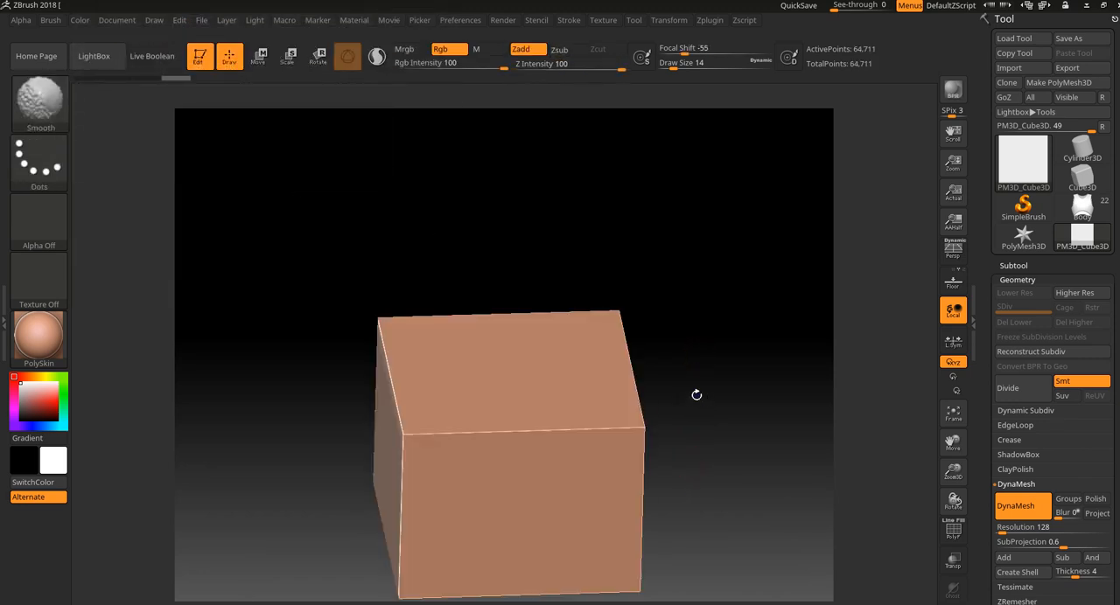
Isolate the cube's side walls by polygroup, hiding the trimmed upper and lower caps, and delete the hidden geometry.
key("shift+f")
key("shift+f")
left_click(538, 482, "ctrl+shift")
left_click_drag(707, 487, 747, 443)
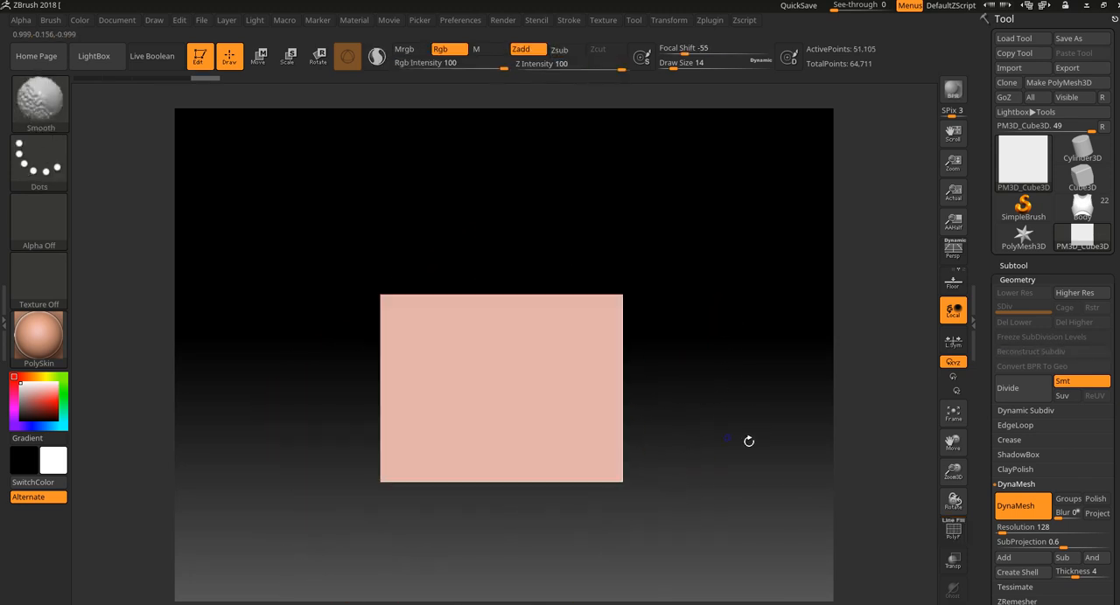
left_click_drag(1114, 558, 1065, 456)
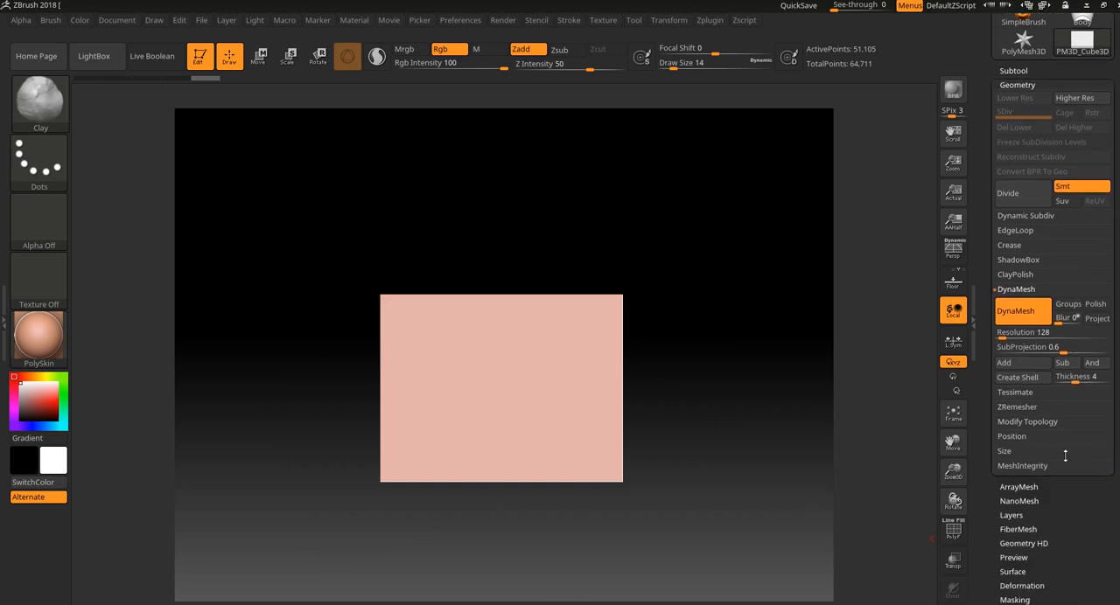
left_click(1026, 423)
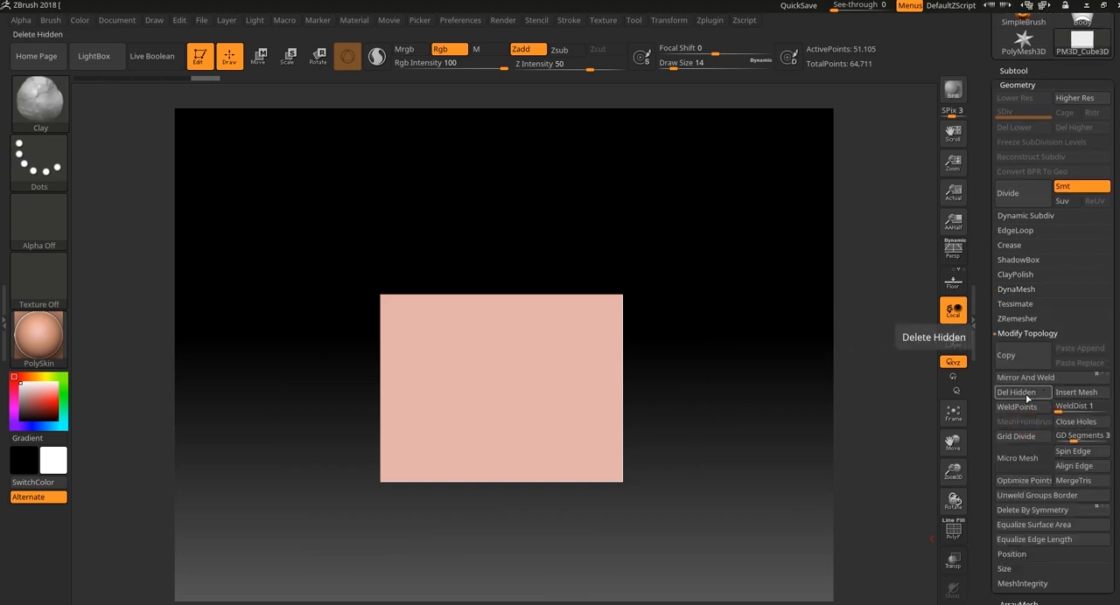
left_click(1028, 396)
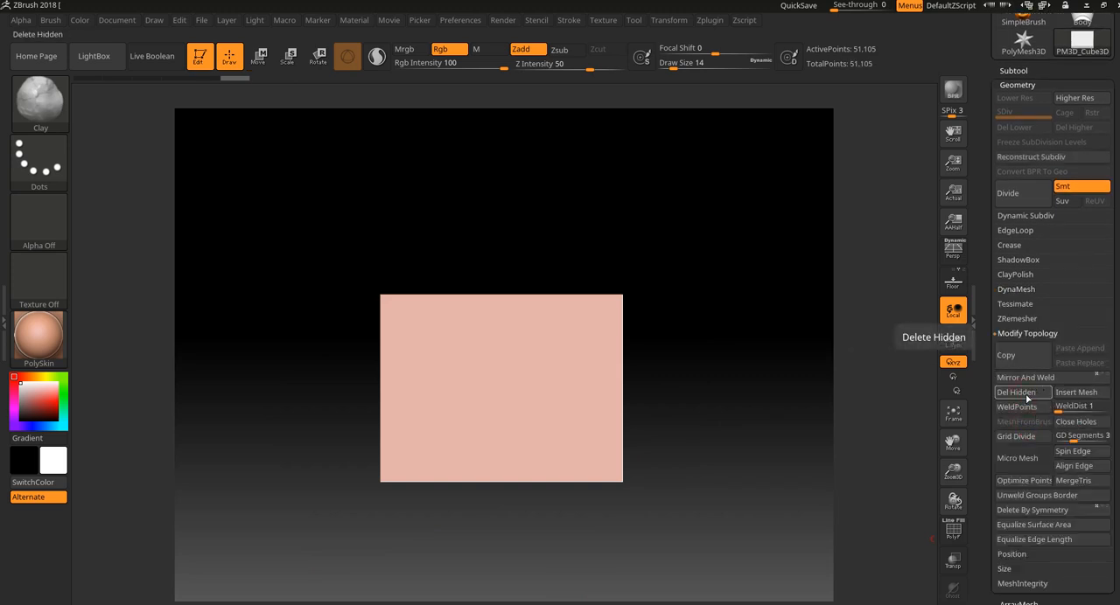
Scale the open box down vertically with the gizmo until it is about twice as wide as it is tall.
left_click_drag(775, 358, 742, 392)
left_click(285, 65)
left_click_drag(317, 229, 303, 250)
left_click_drag(521, 406, 765, 395)
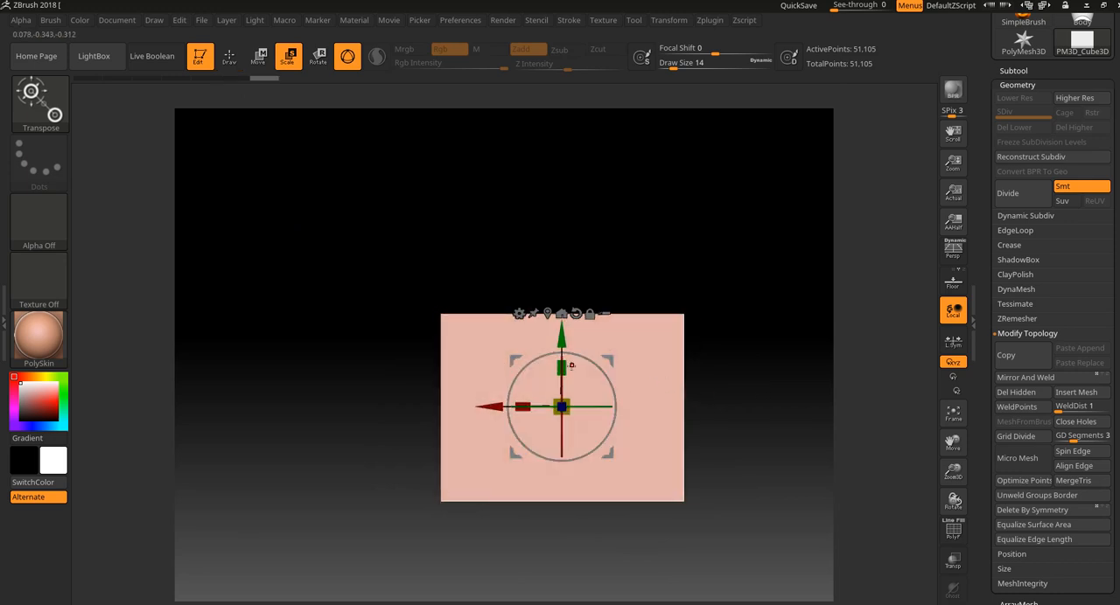
left_click_drag(562, 366, 566, 358)
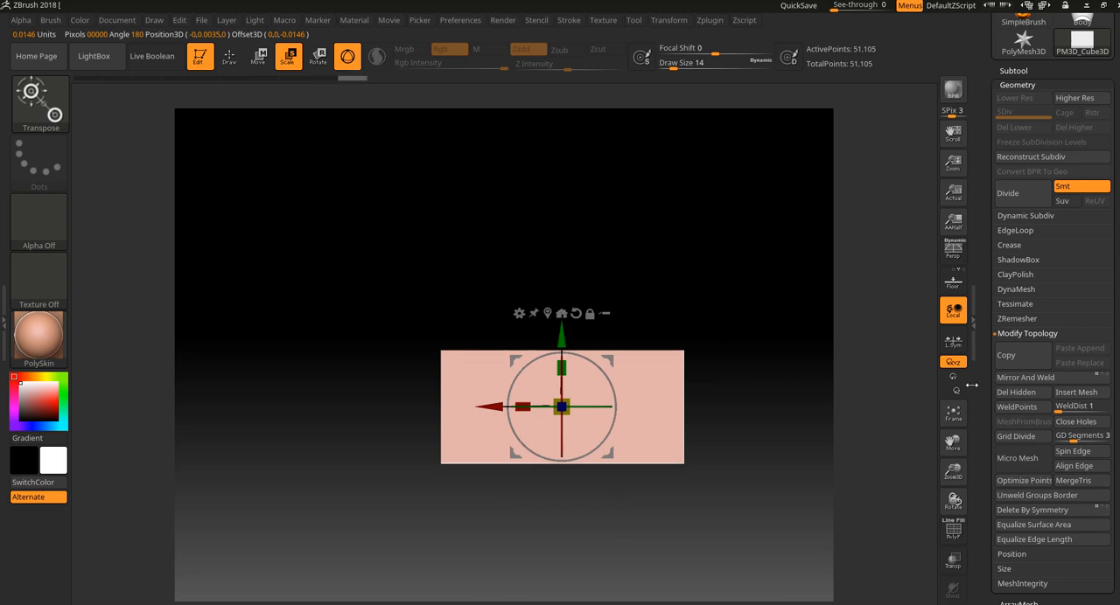
left_click_drag(713, 273, 715, 373)
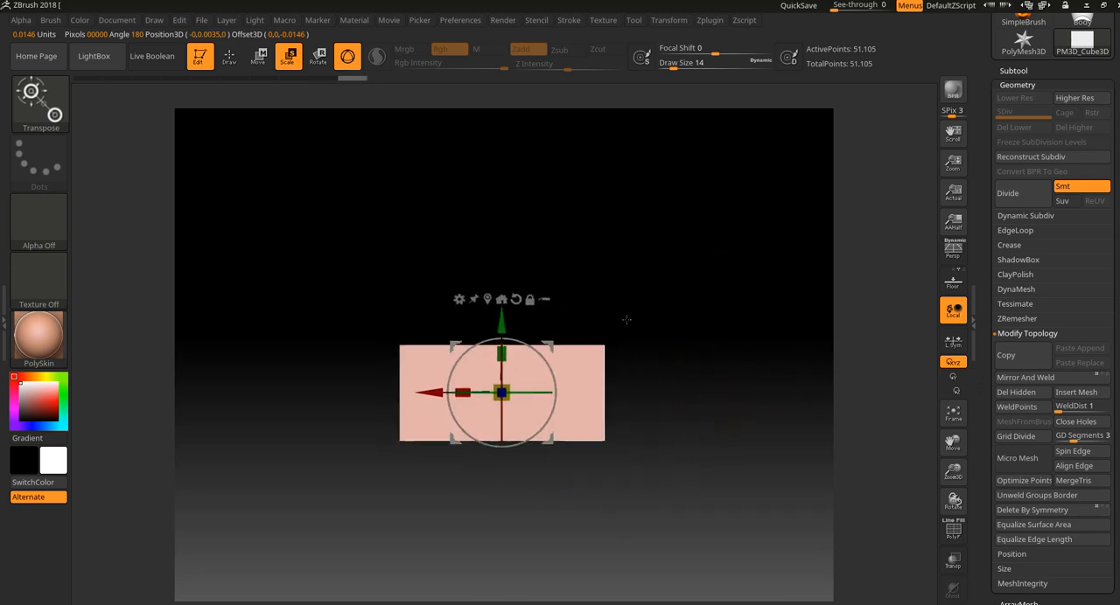
Display the polyframe, return to Draw mode and crease the edges of the open box.
key("shift+f")
left_click_drag(721, 310, 730, 344)
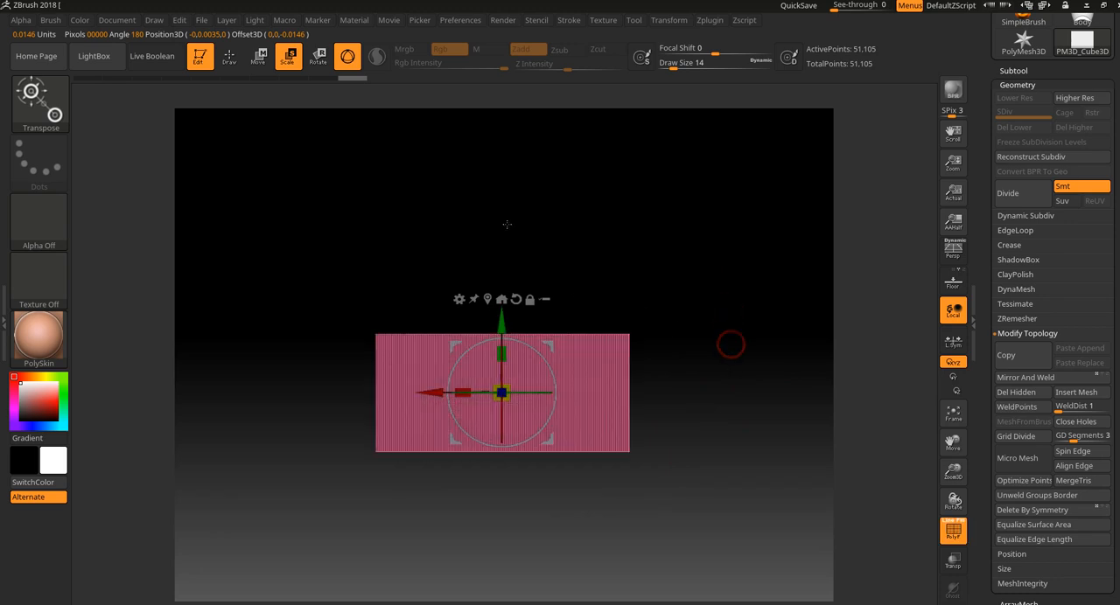
left_click(237, 65)
mouse_move(686, 294)
left_mouse_down("alt")
mouse_move(700, 321)
mouse_move(743, 327)
left_mouse_up("alt")
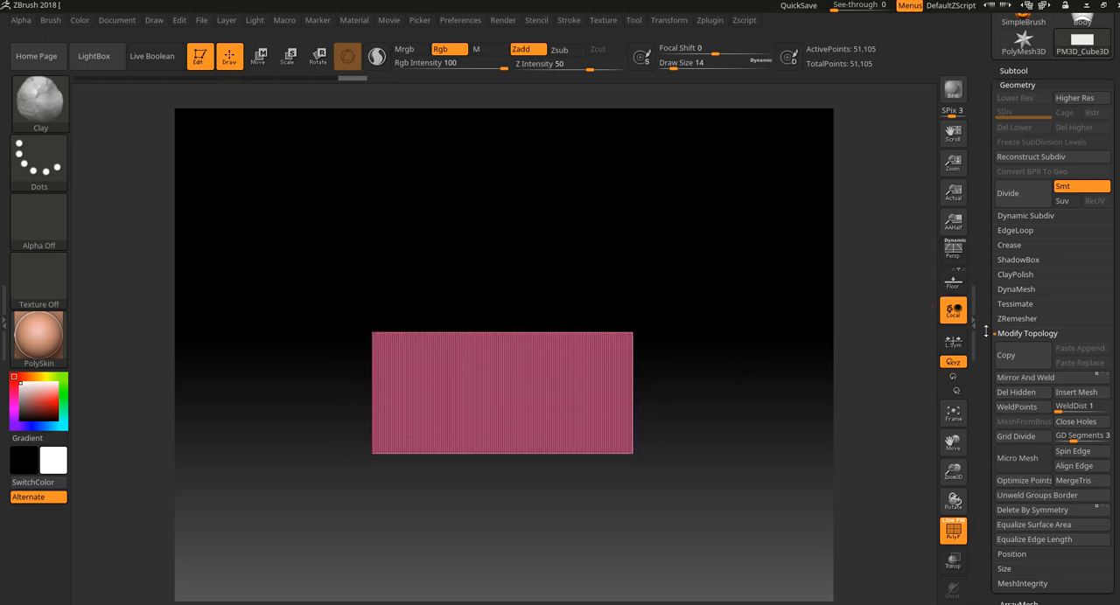
left_click(1033, 244)
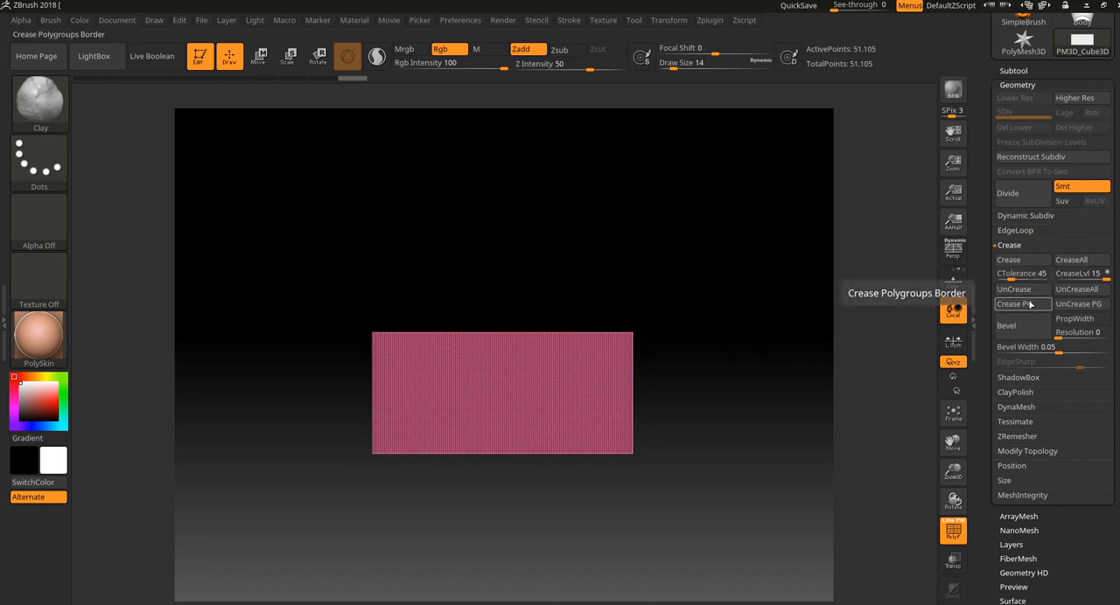
left_click(1035, 260)
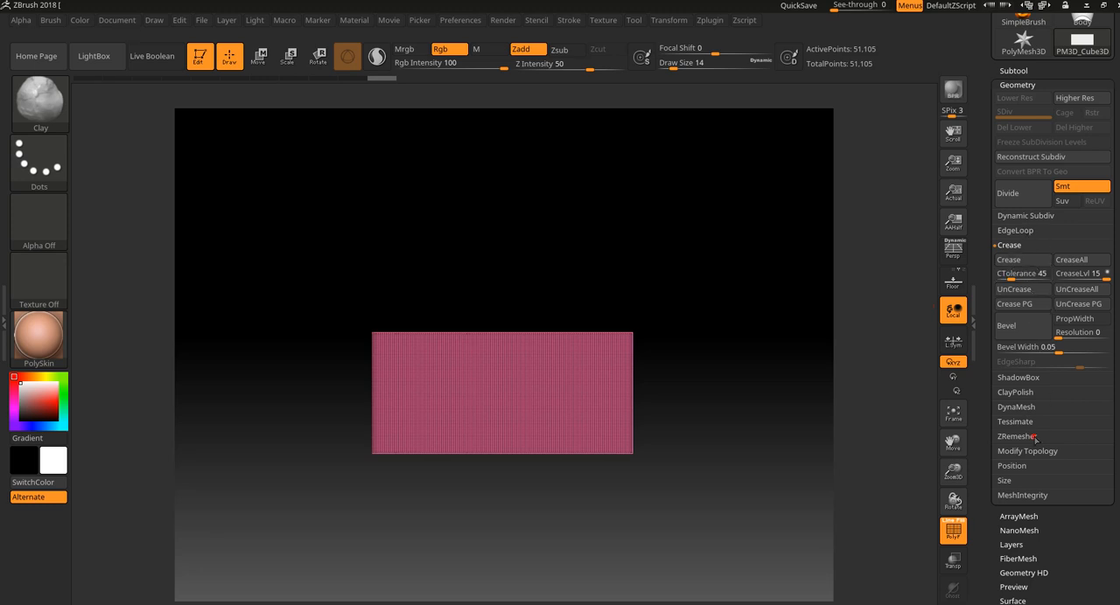
Set ZRemesher's AdaptiveSize to 0 with the Half option and remesh the box twice.
left_click(1034, 437)
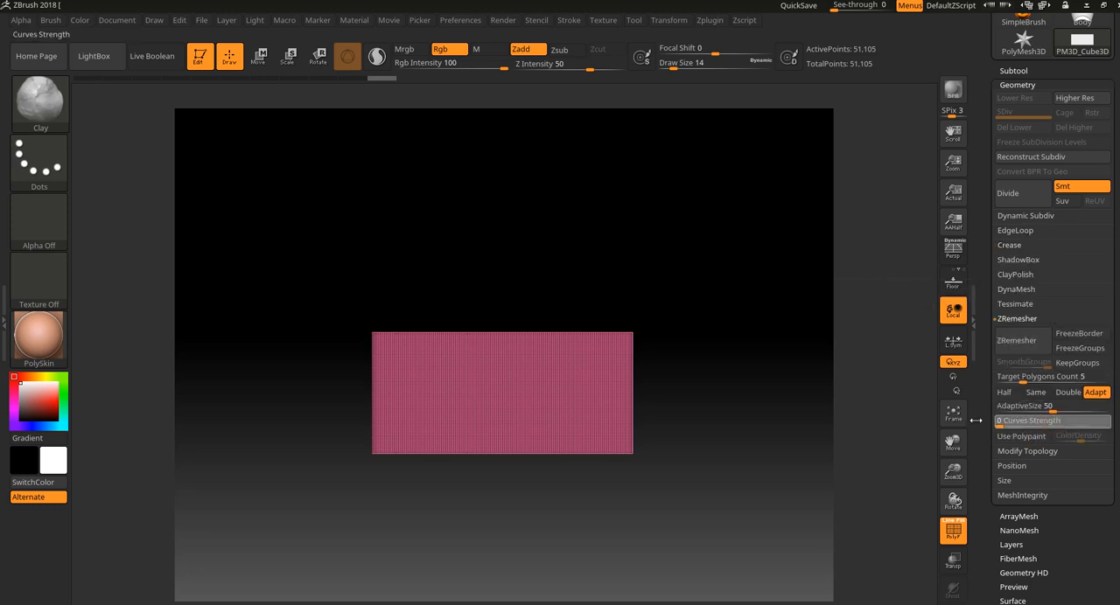
left_click_drag(1041, 409, 998, 409)
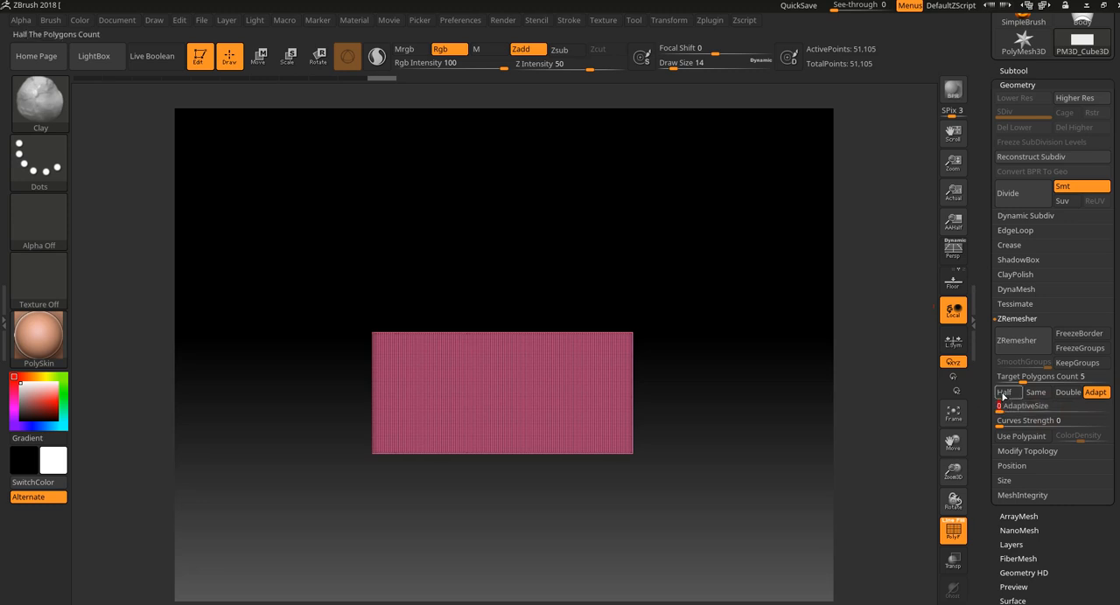
left_click(1003, 392)
left_click(1032, 343)
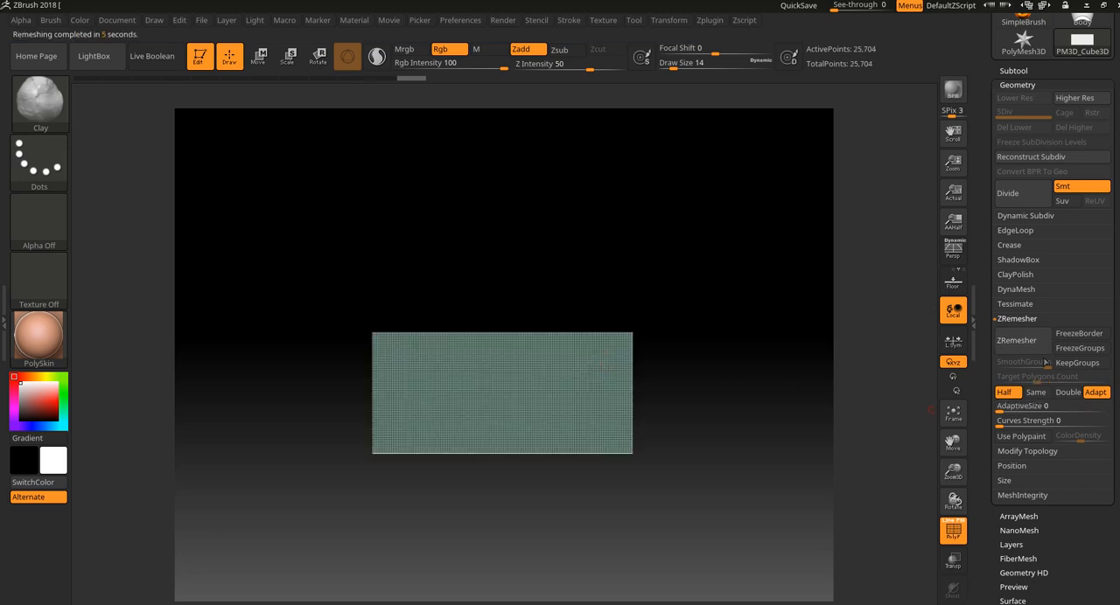
left_click(1026, 348)
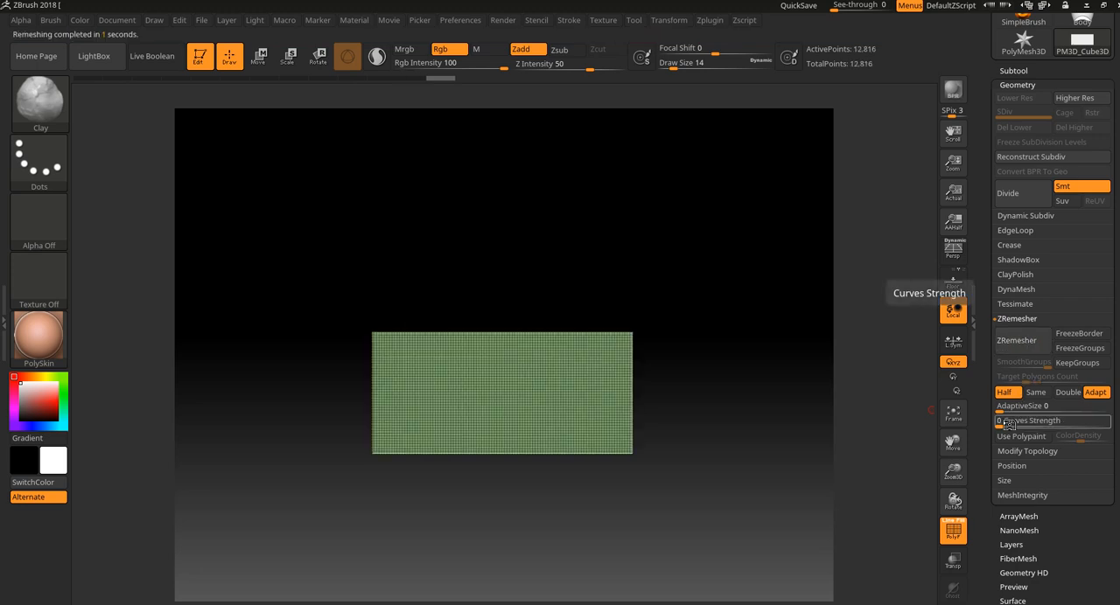
Set ZRemesher's Curves Strength to 100 and remesh repeatedly until the box is a coarse grid three faces high.
left_click_drag(1008, 423, 1112, 418)
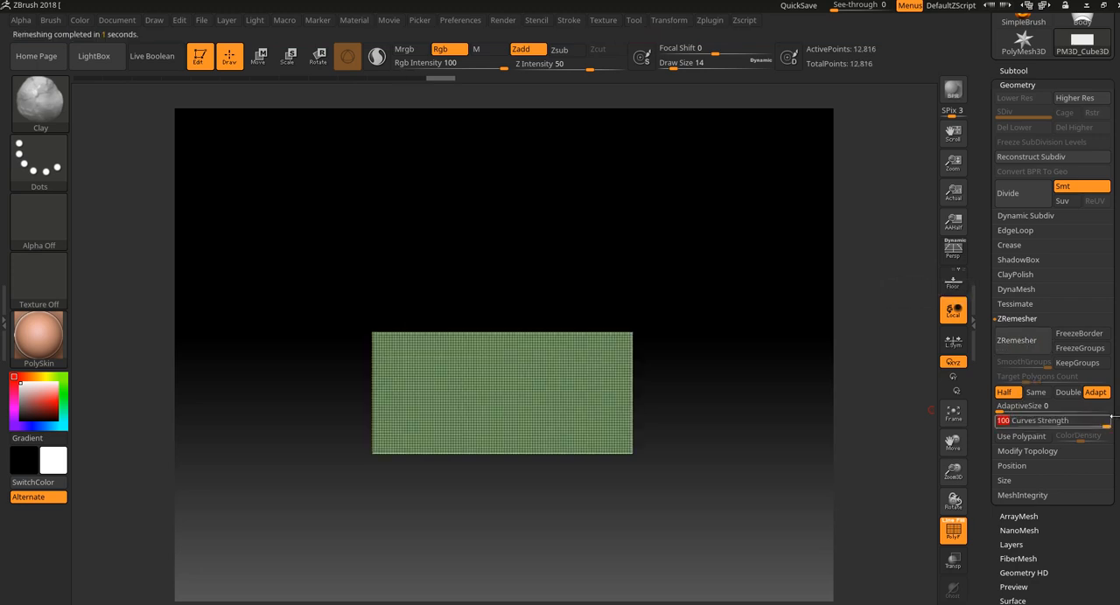
left_click(1018, 341)
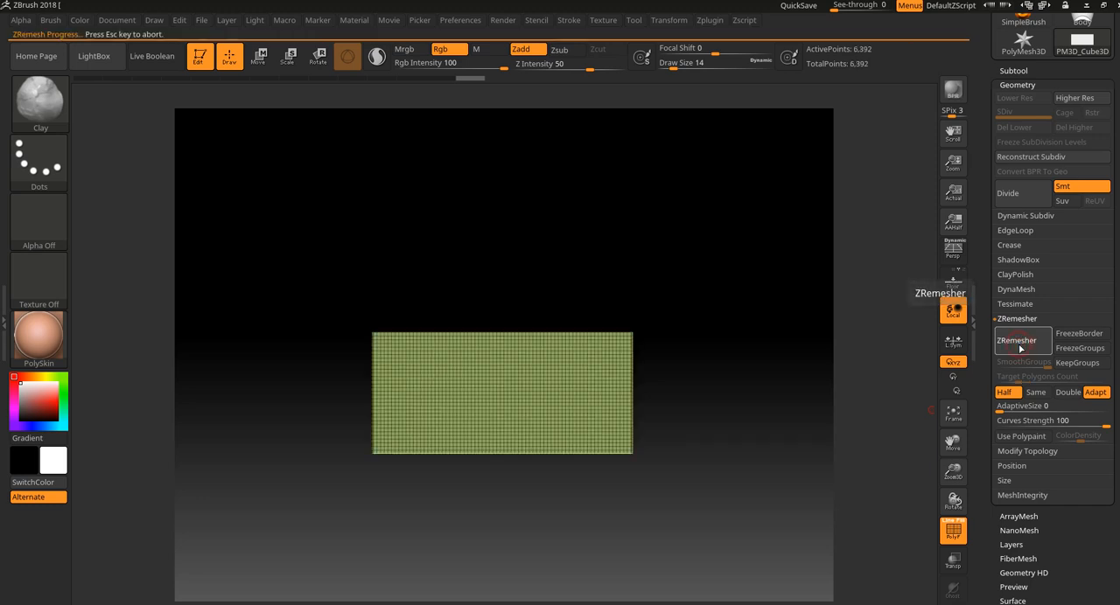
left_click(1018, 342)
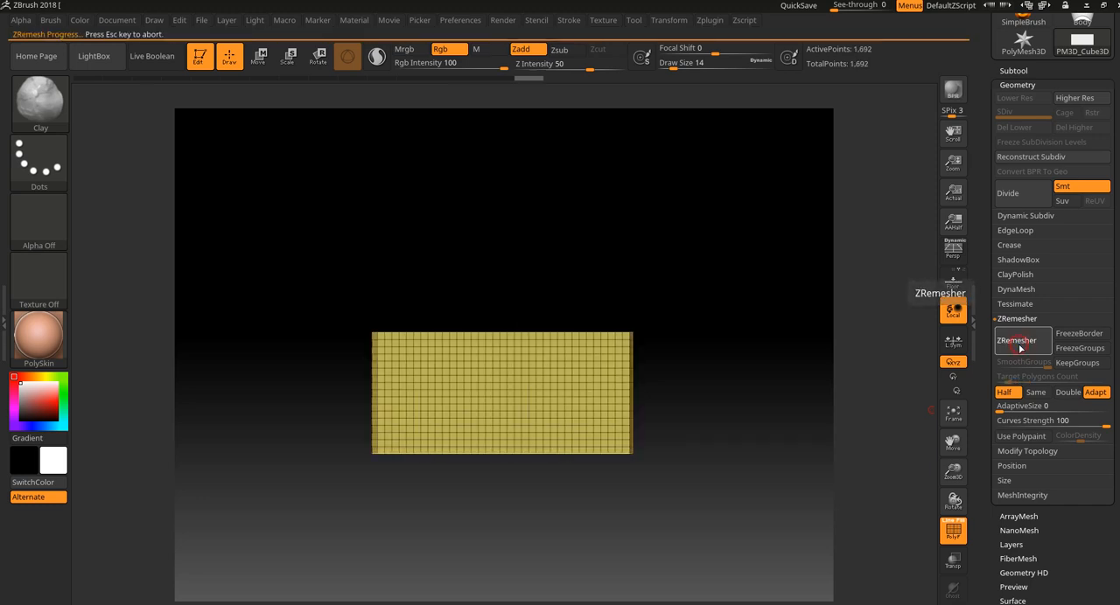
left_click(1019, 349)
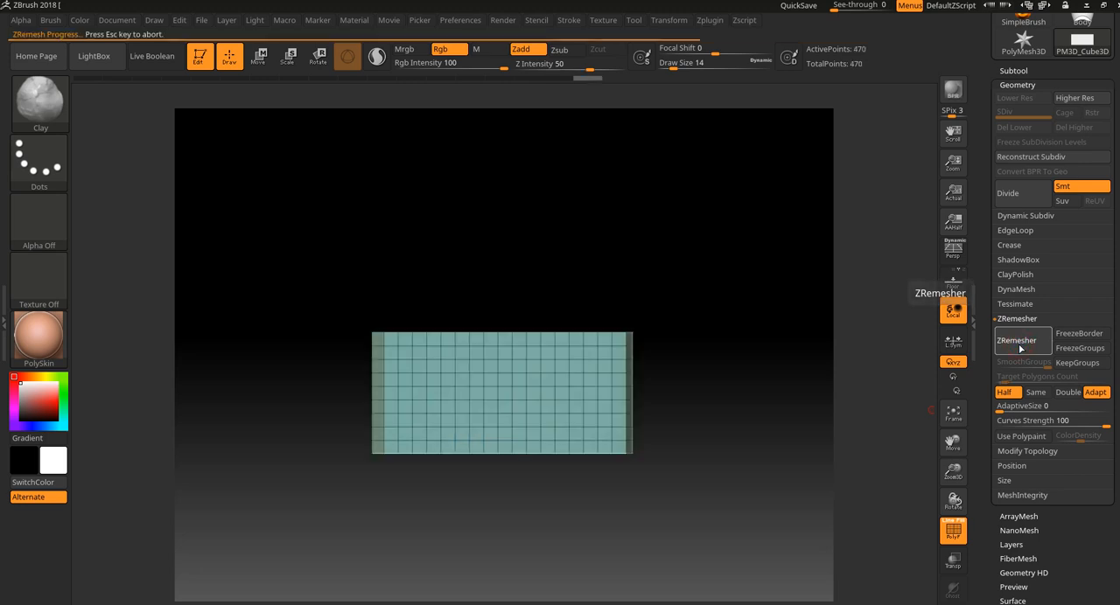
left_click(1019, 349)
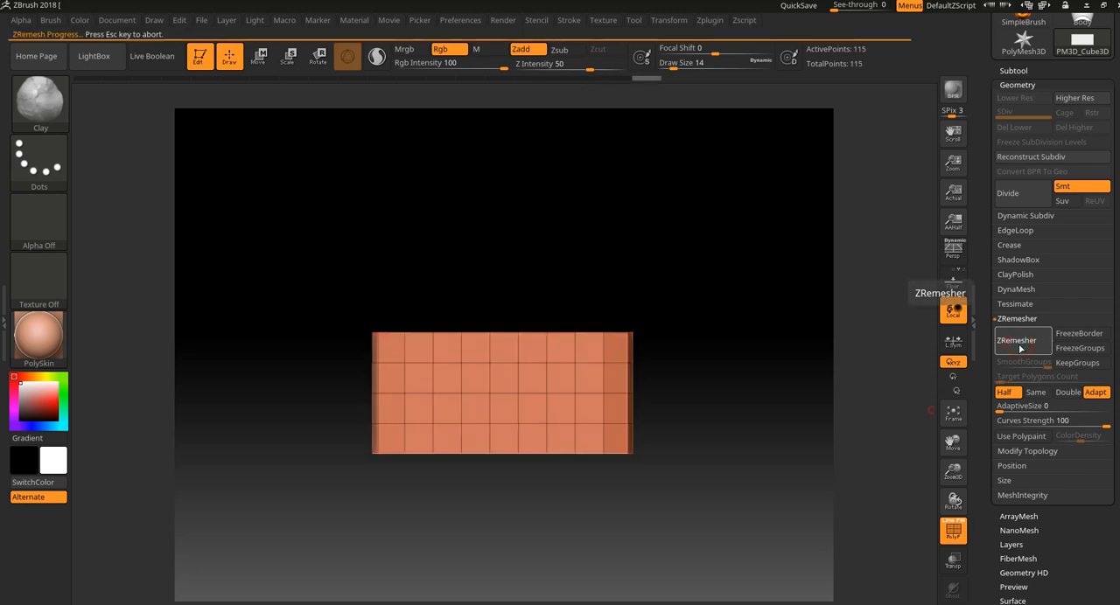
left_click_drag(781, 376, 743, 429)
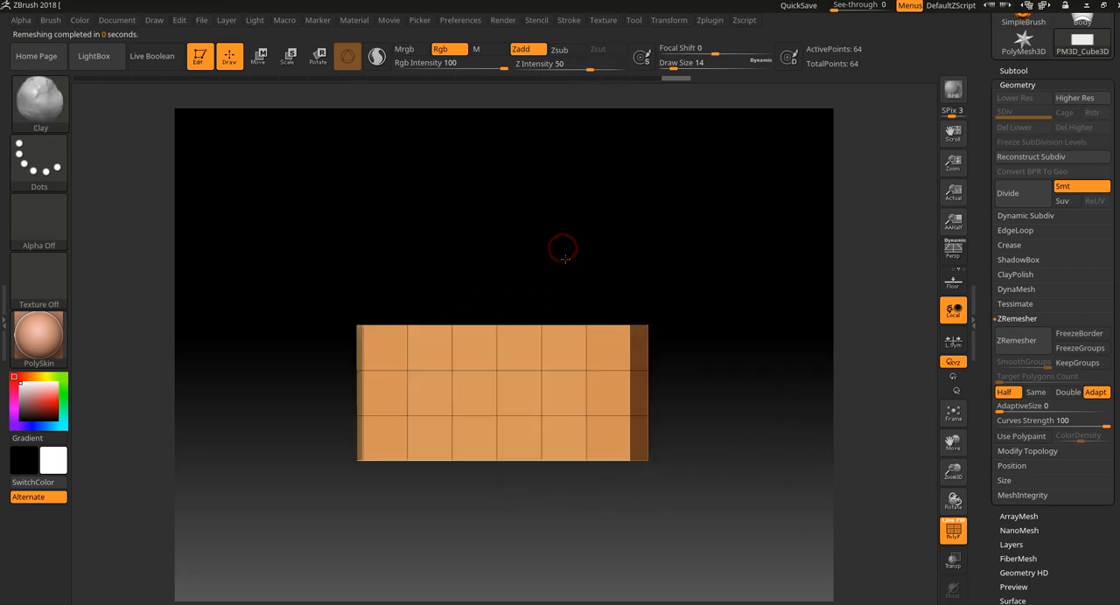
Mirror and weld the remeshed open box so its topology is symmetrical about the centre.
left_click(1029, 450)
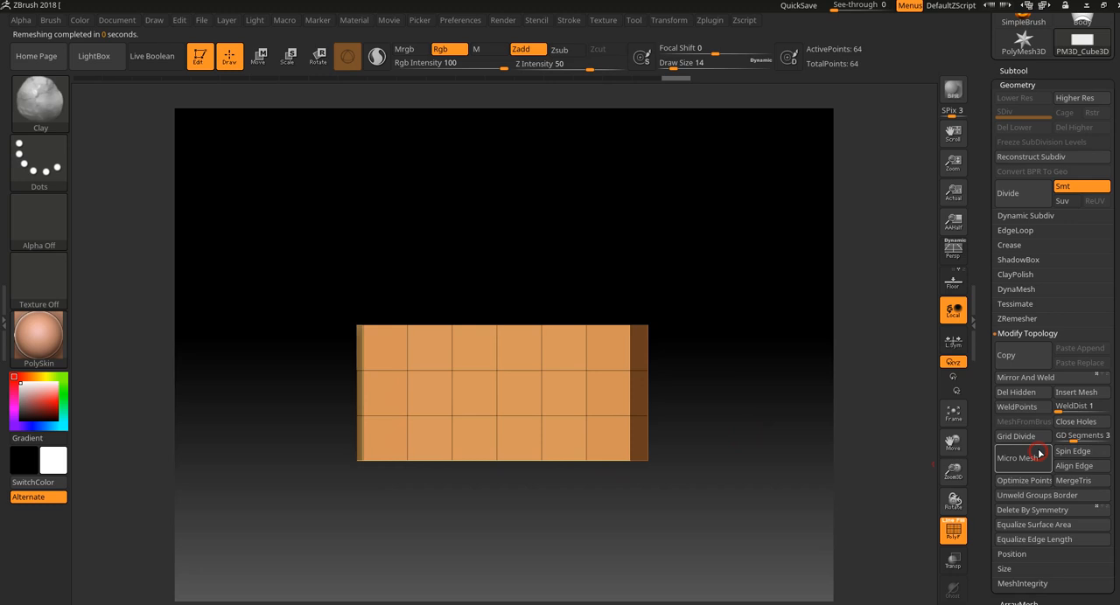
left_click(1022, 379)
mouse_move(715, 303)
left_mouse_down()
mouse_move(727, 377)
mouse_move(676, 347)
left_mouse_up()
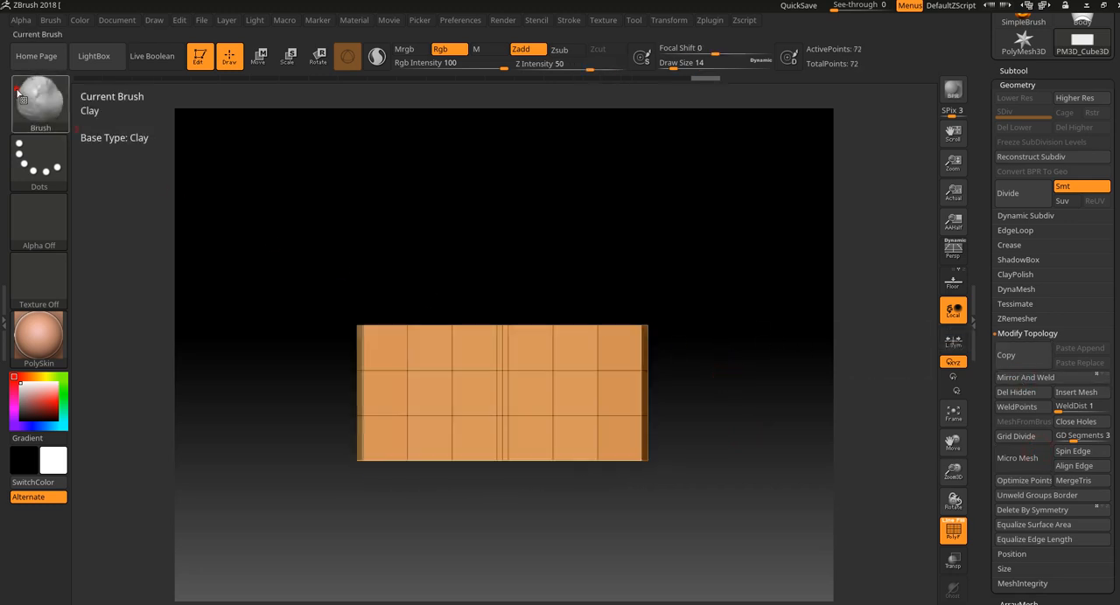
With the ZModeler brush, mark the two outermost polygon columns at each end of the front face as a temporary polygroup.
left_click(38, 101)
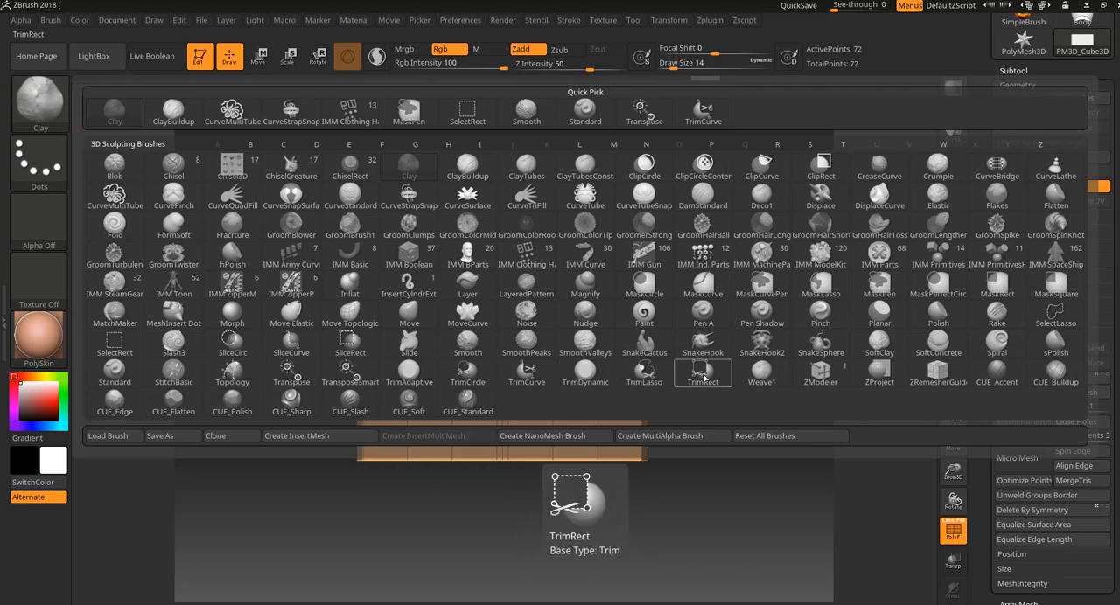
left_click(820, 372)
left_click_drag(622, 383, 618, 459, "alt")
left_click_drag(387, 384, 376, 465, "alt")
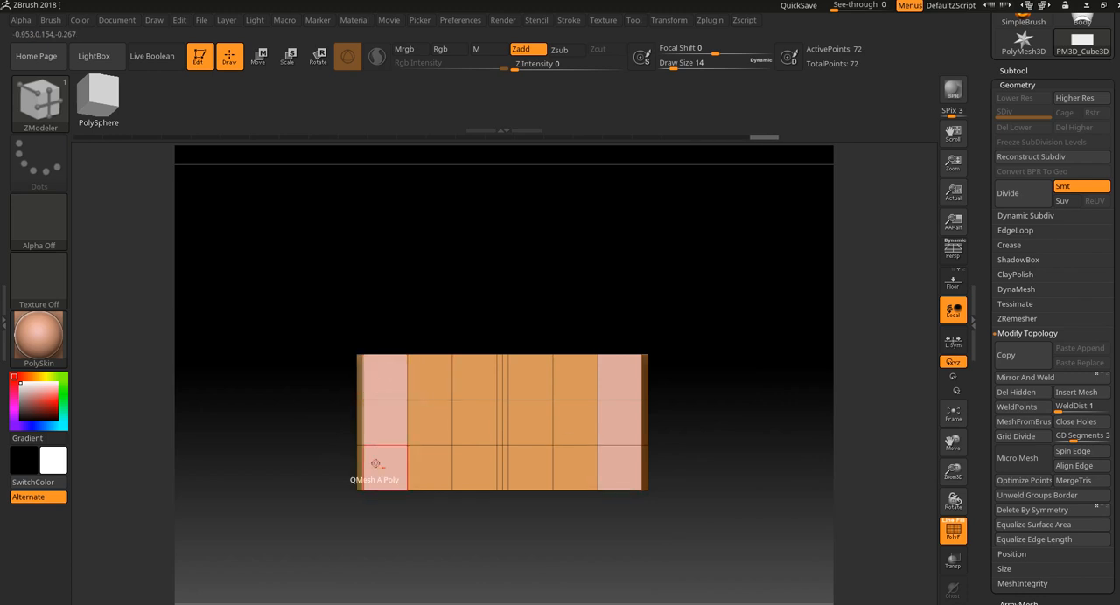
left_click_drag(502, 289, 497, 332)
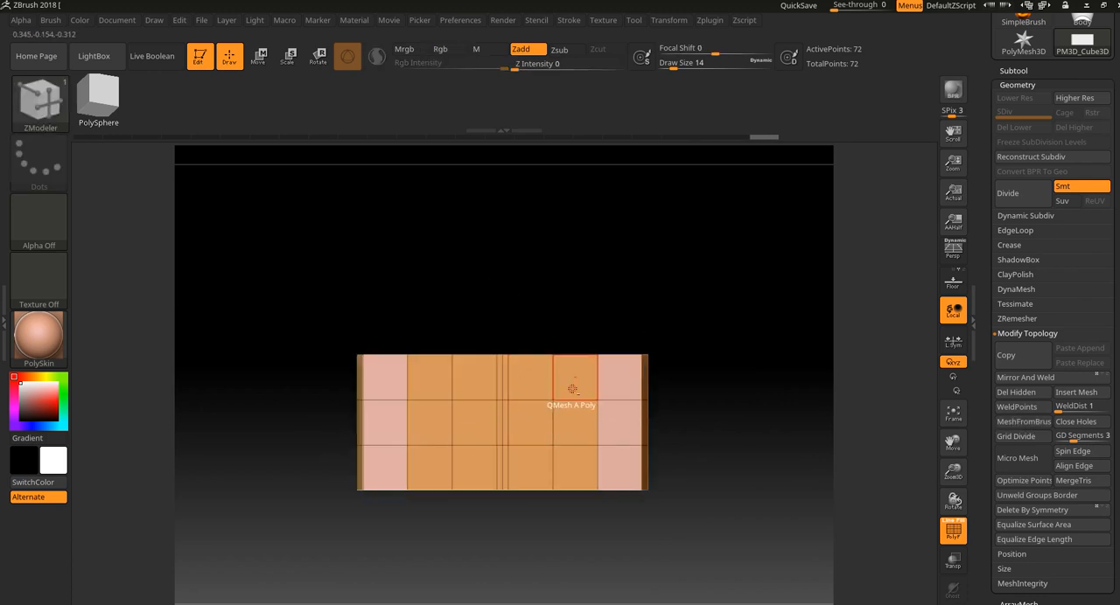
left_click_drag(570, 388, 569, 472, "alt")
left_click_drag(425, 381, 422, 460, "alt")
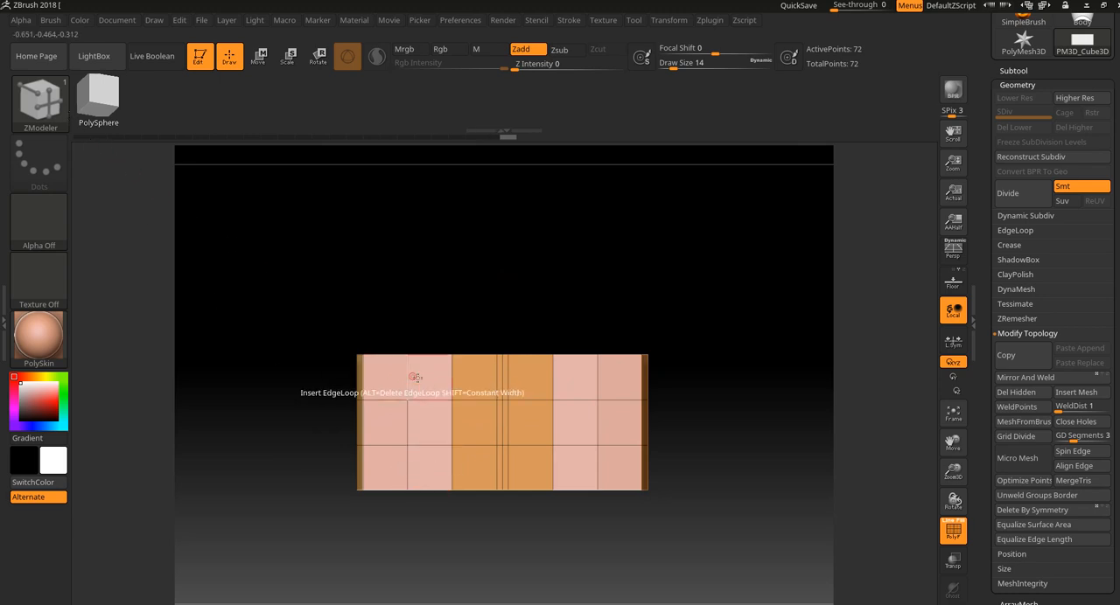
Set the ZModeler QMesh target to Polygroup All and extrude the marked columns outward into two thick blocks.
key("space")
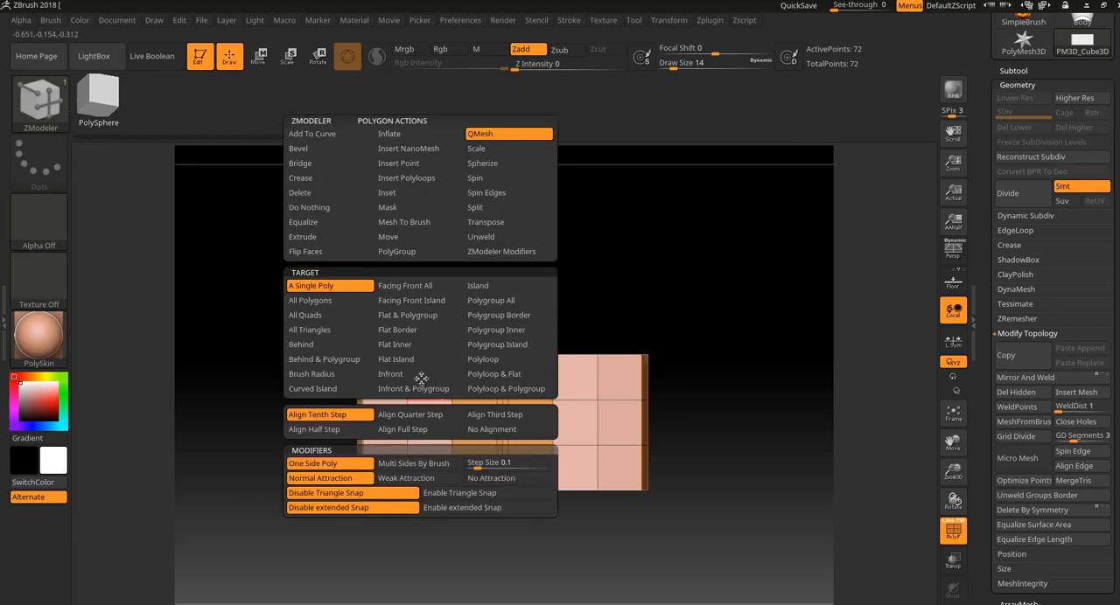
left_click(512, 305)
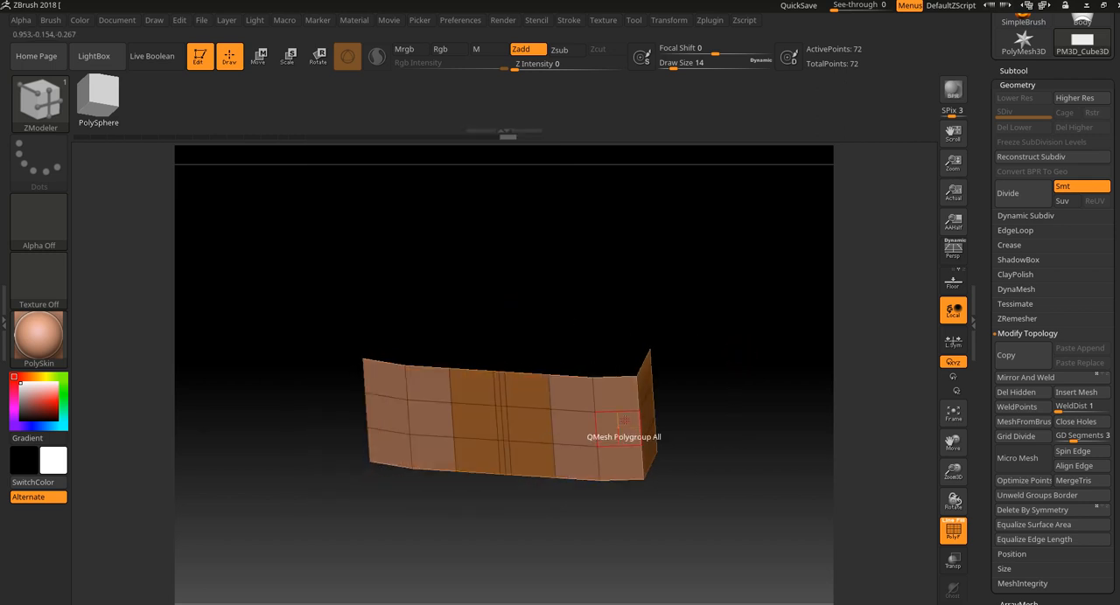
left_click_drag(624, 421, 622, 473)
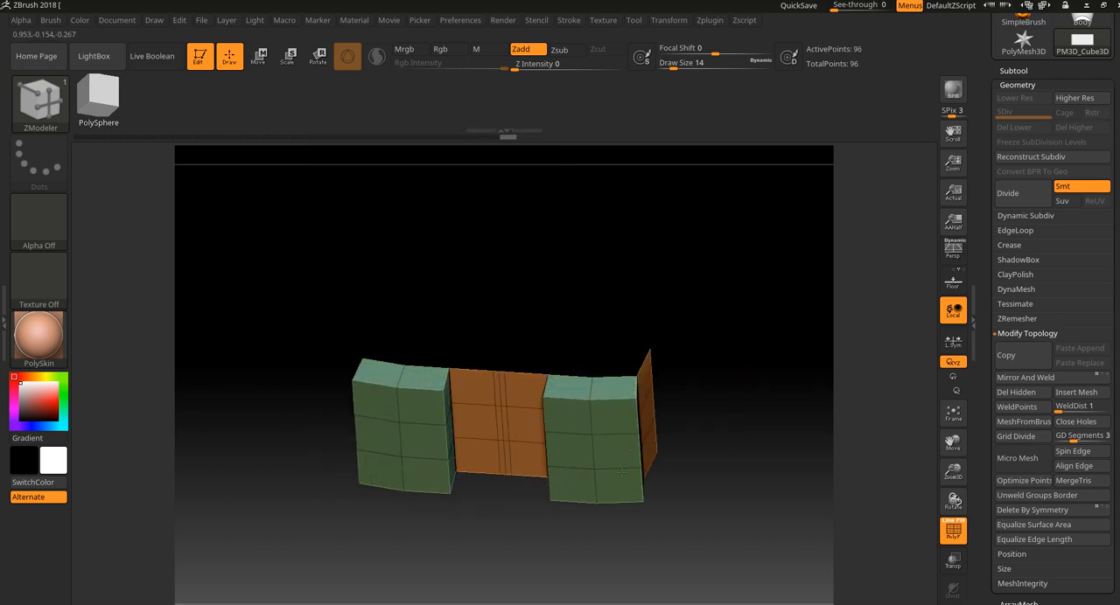
left_click_drag(727, 492, 737, 341)
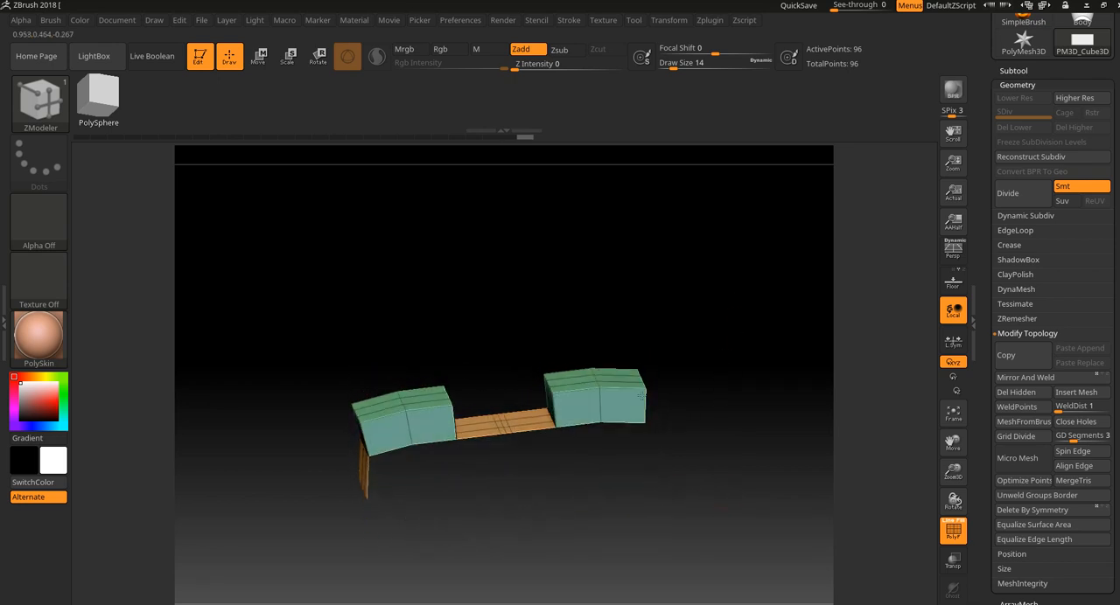
left_click_drag(405, 307, 410, 474)
mouse_move(692, 363)
left_mouse_down()
mouse_move(713, 466)
mouse_move(695, 387)
left_mouse_up()
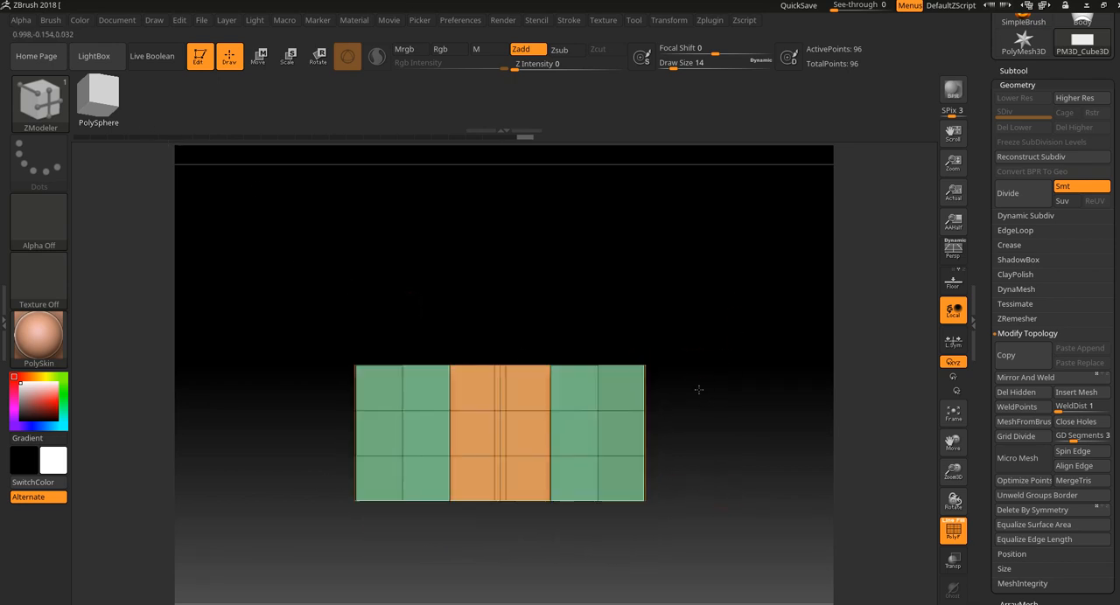
Choose the TrimCurve brush for visibility selection and isolate the polygroup of the two extruded blocks.
left_click(57, 108)
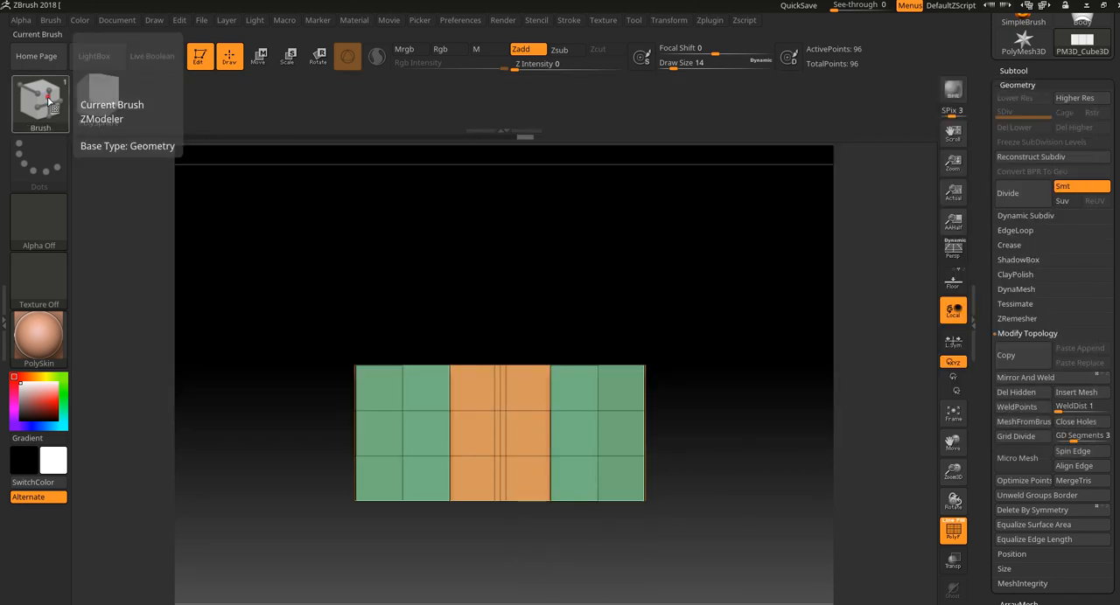
left_click(51, 104)
left_click(100, 105)
left_click_drag(623, 317, 631, 315)
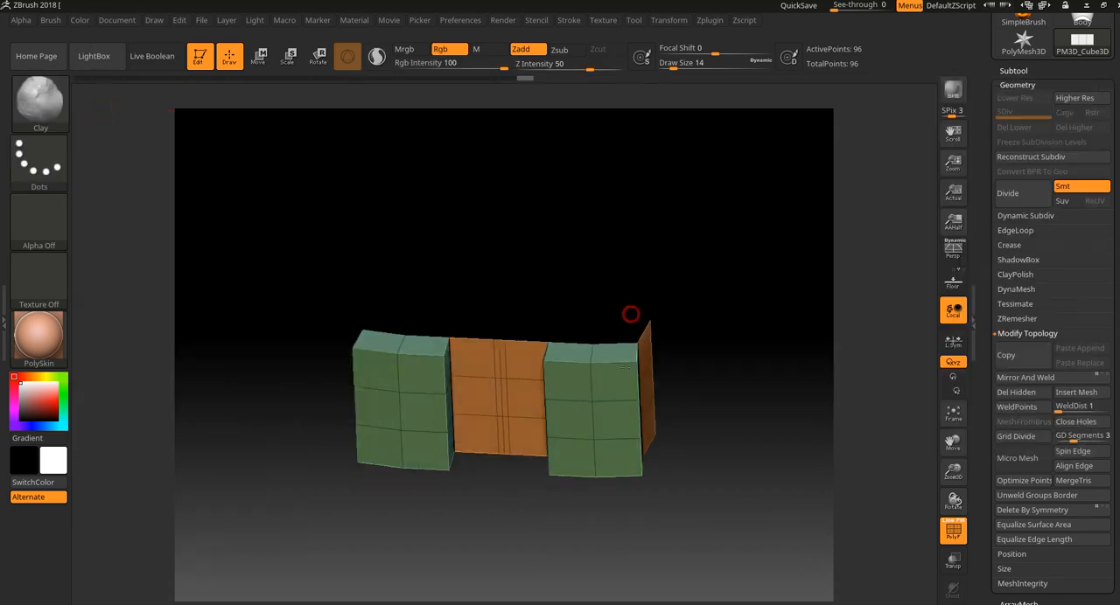
left_click(584, 355, "ctrl+shift")
left_click_drag(723, 384, 724, 342)
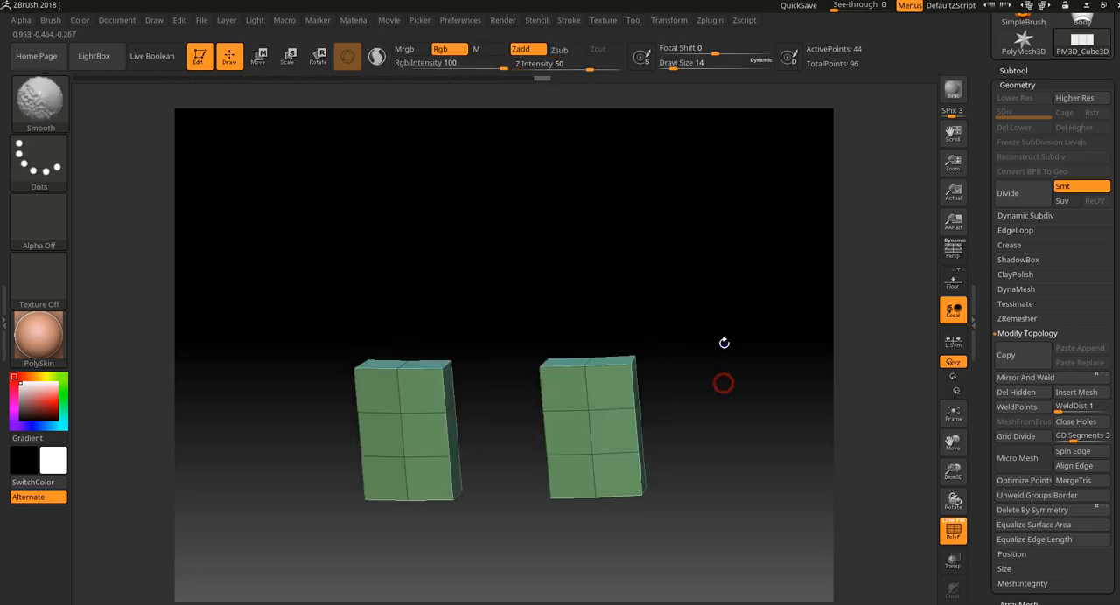
key("shift+f")
mouse_move(758, 396)
left_mouse_down()
mouse_move(733, 391)
mouse_move(720, 352)
mouse_move(697, 432)
left_mouse_up()
key("shift+f")
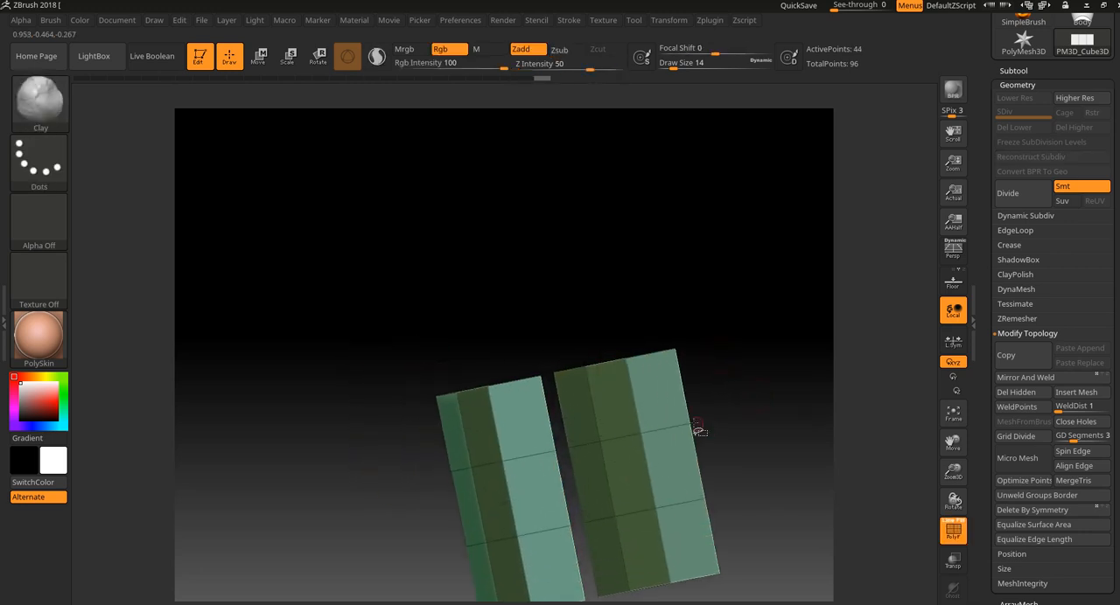
Hide the front faces of the extruded blocks, leaving only their thin edge strips visible.
key("ctrl+shift")
left_click(626, 357, "ctrl+shift")
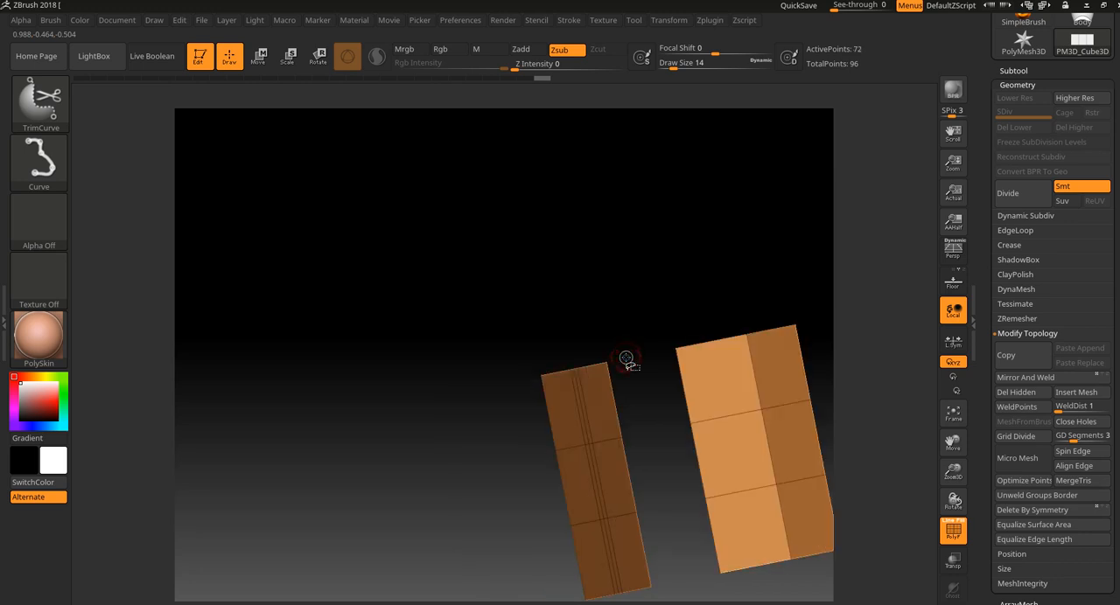
left_click(626, 359, "ctrl+shift")
left_click_drag(659, 307, 680, 350)
left_click(541, 414, "ctrl+shift")
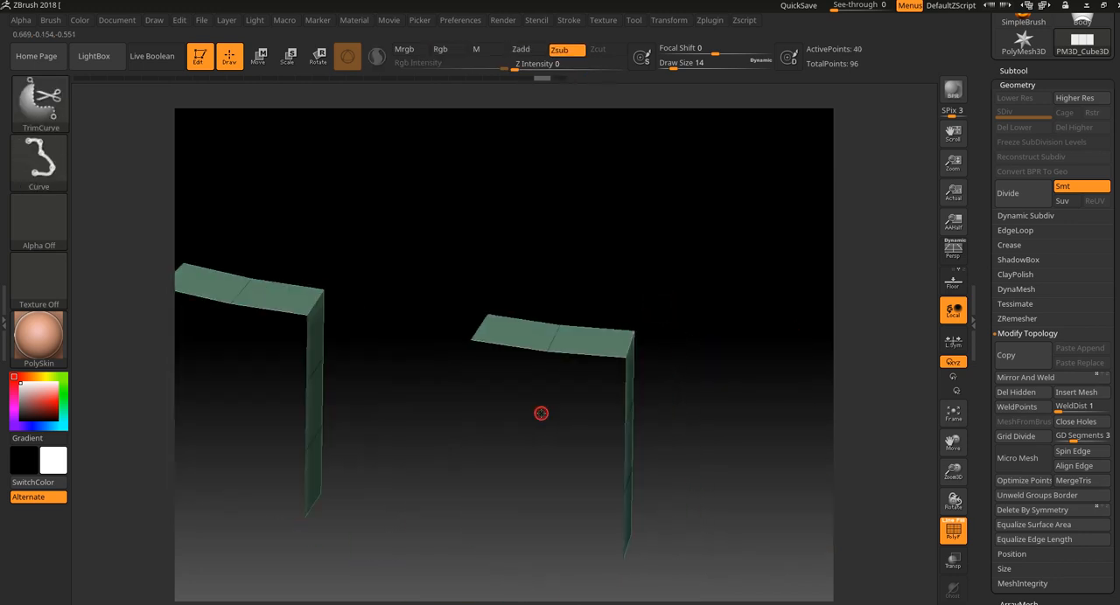
Regroup the visible edge strips with Groups By Normals.
mouse_move(707, 451)
left_mouse_down()
mouse_move(662, 380)
mouse_move(673, 412)
mouse_move(685, 350)
mouse_move(714, 470)
left_mouse_up()
left_click_drag(1117, 470, 1093, 333)
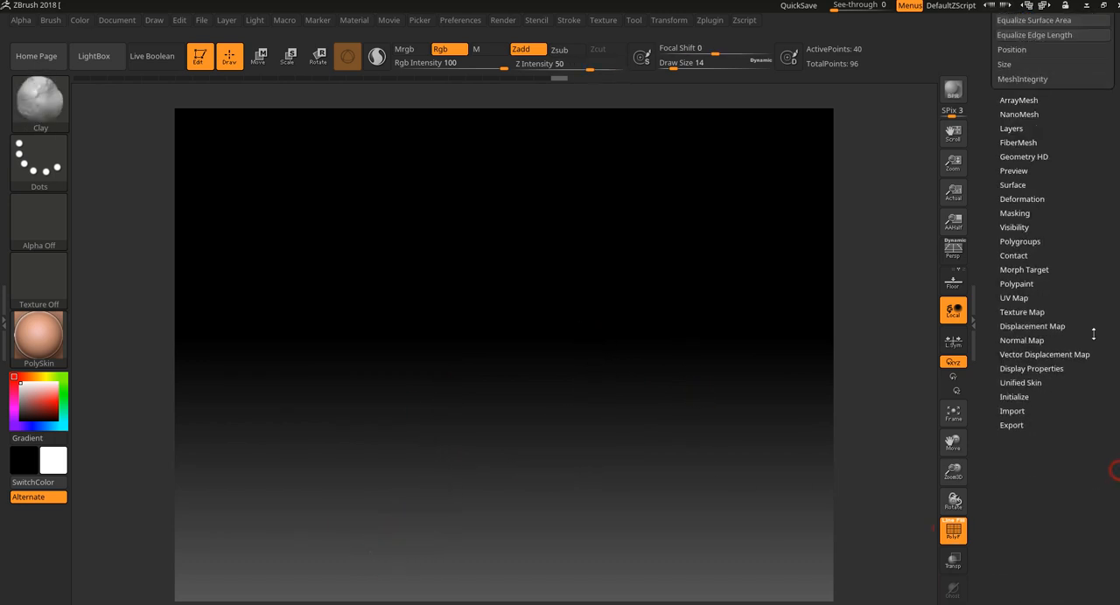
left_click_drag(711, 399, 682, 441)
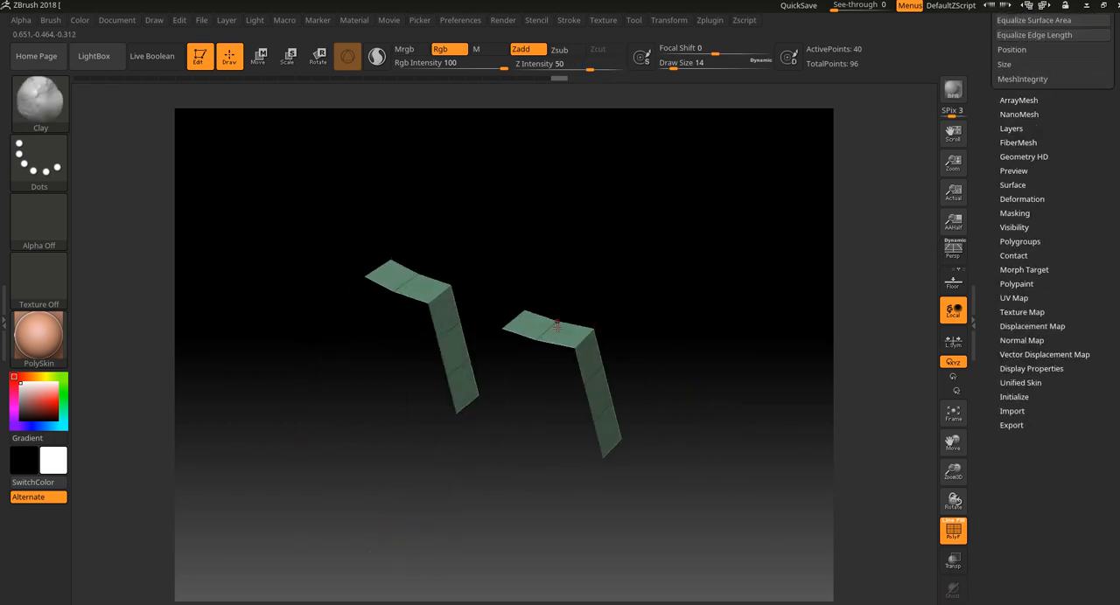
left_click(1017, 242)
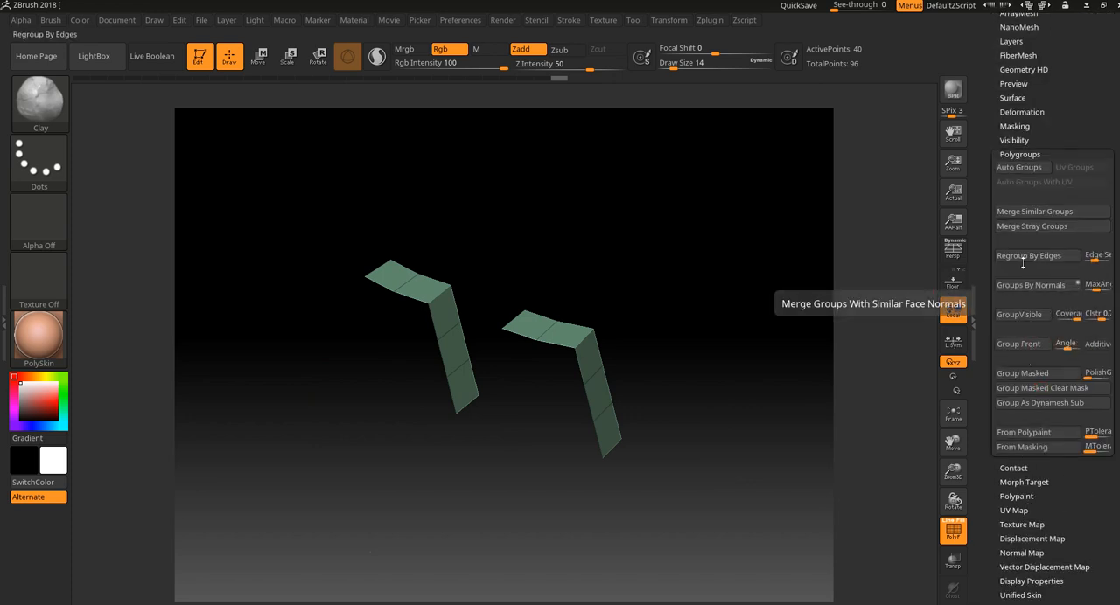
left_click(1068, 291)
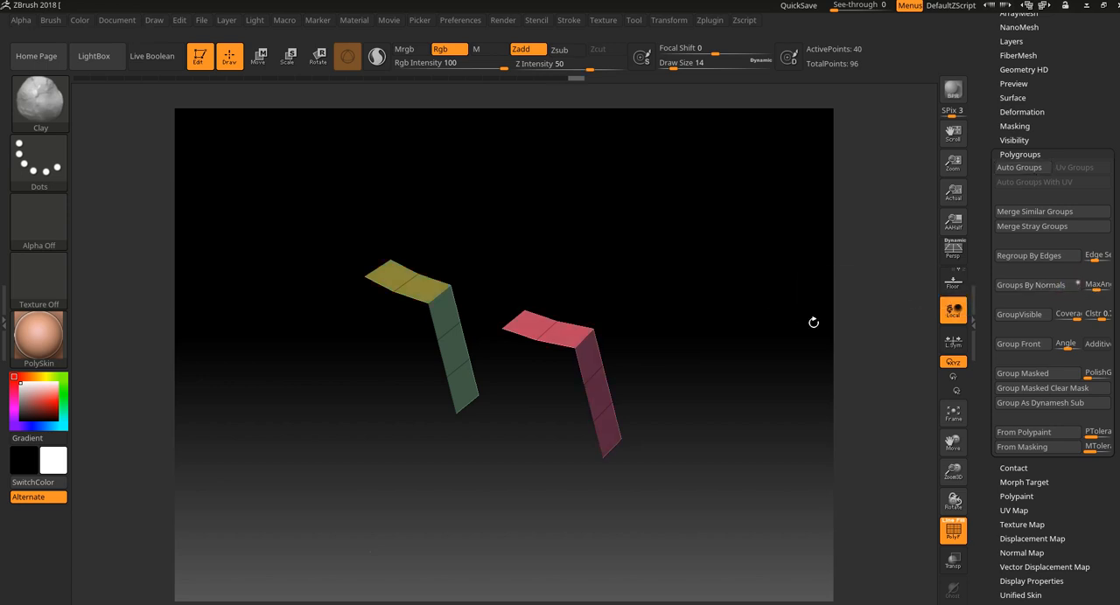
Hide the vertical side strips of both blocks, keeping only their top and bottom strips visible.
left_click_drag(813, 318, 691, 348)
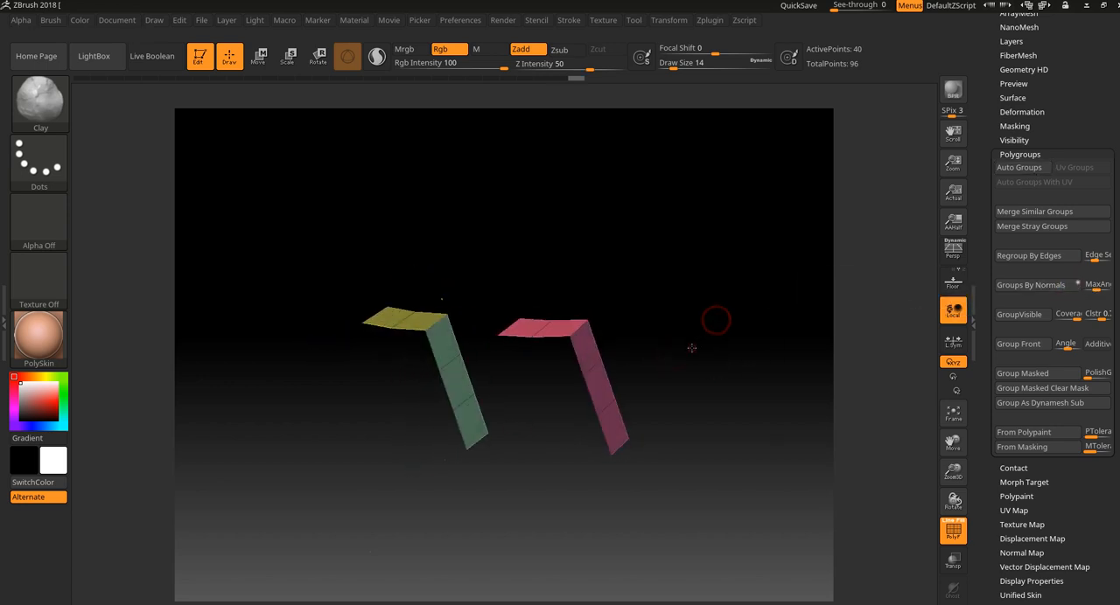
key("ctrl+shift")
left_click(593, 368, "ctrl+alt+shift")
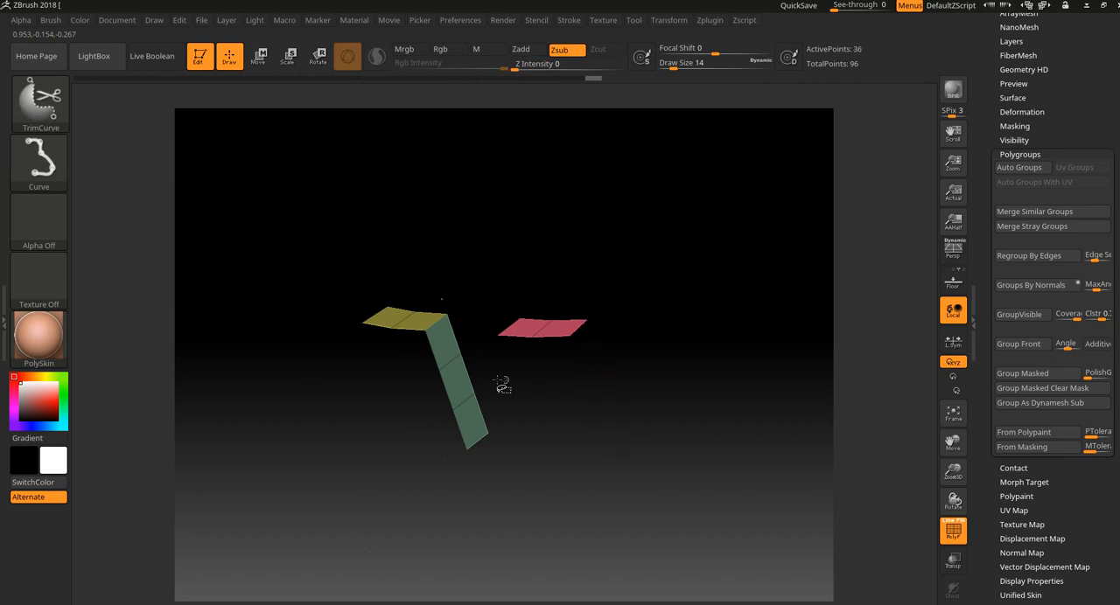
left_click(445, 374, "ctrl+shift")
mouse_move(535, 530)
left_mouse_down()
mouse_move(584, 446)
mouse_move(624, 452)
left_mouse_up()
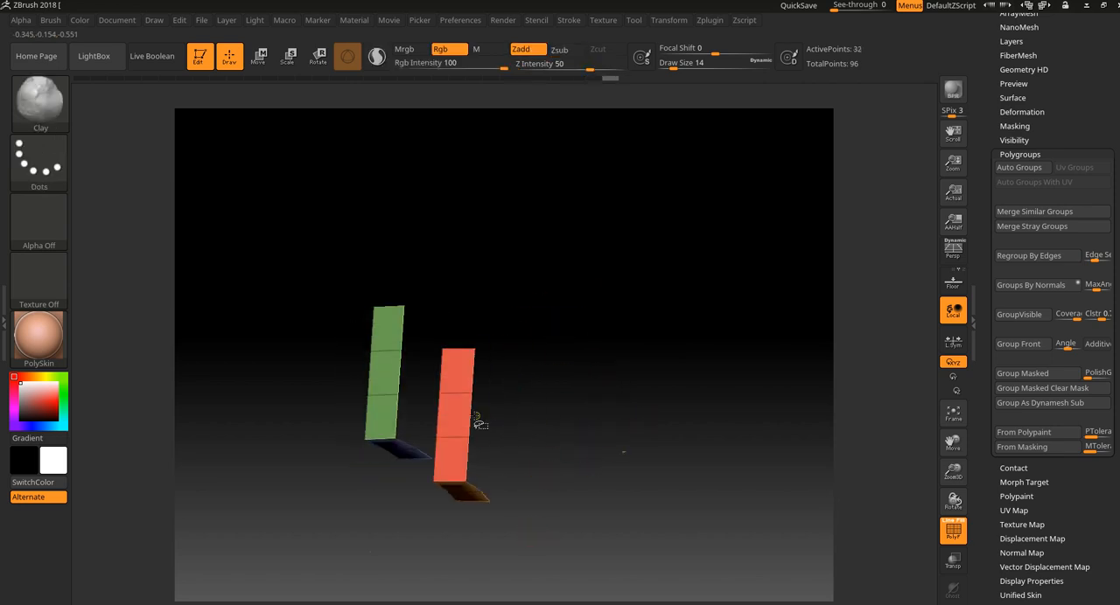
left_click(457, 432, "ctrl+alt+shift")
left_click(385, 387, "ctrl+alt+shift")
left_click(692, 462, "ctrl+shift")
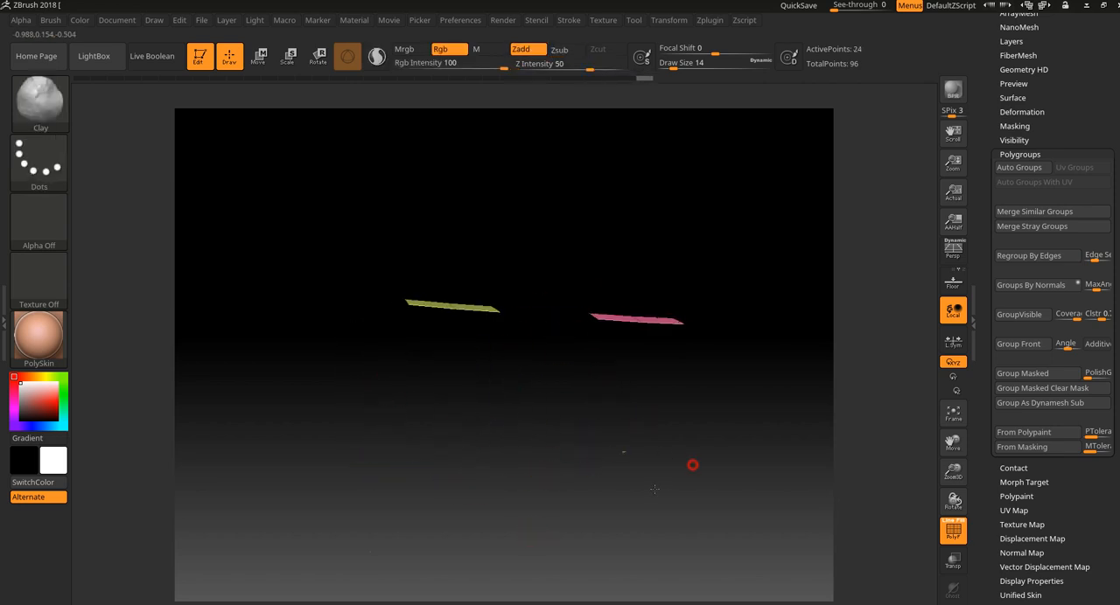
Assign the visible top and bottom strips of the blocks to a single polygroup.
left_click_drag(651, 488, 725, 384)
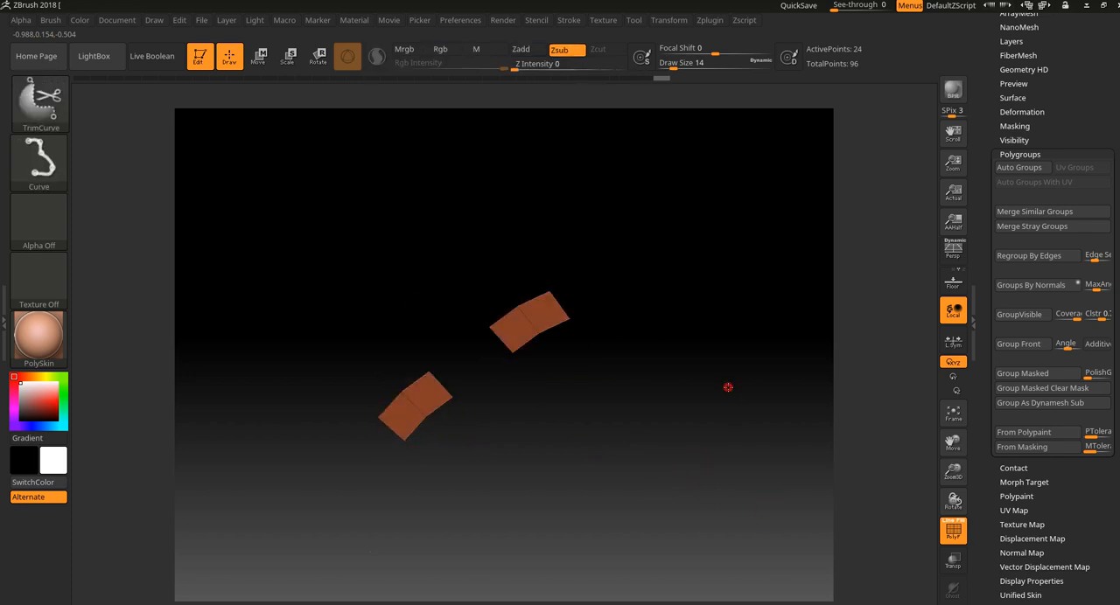
left_click(725, 385, "ctrl+shift")
left_click(524, 315, "ctrl+shift")
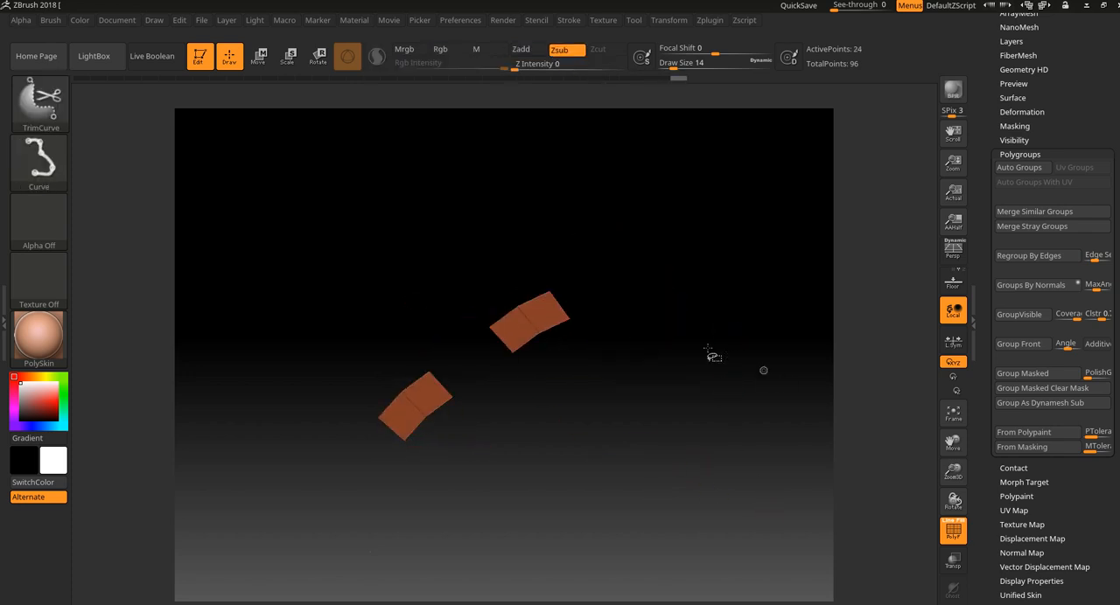
Switch the visibility selection brush to SelectRect and show the whole mesh again.
left_click(39, 100)
left_click(121, 107)
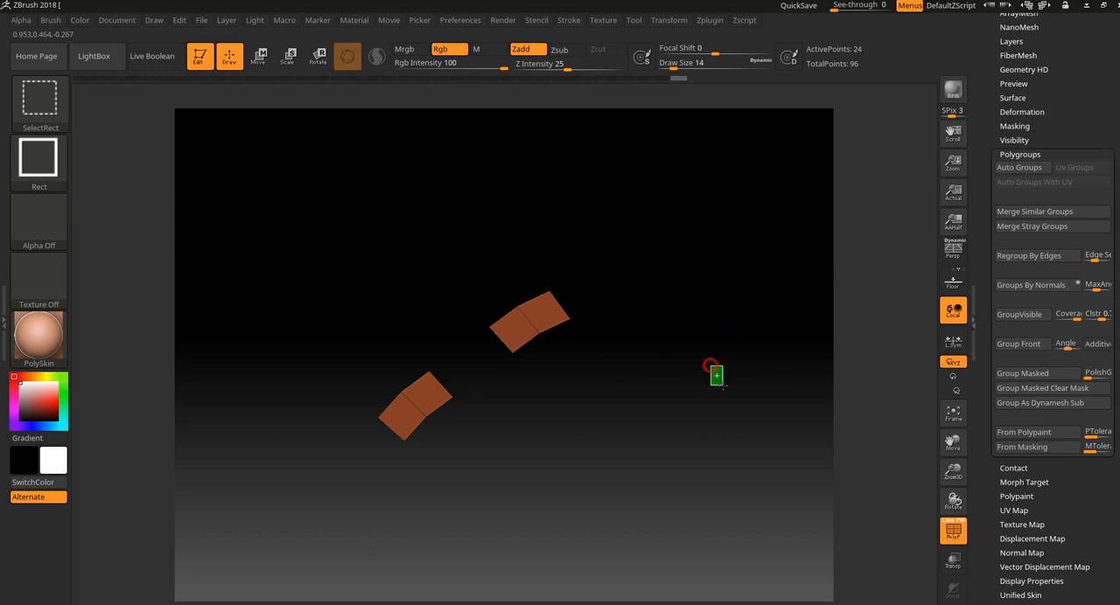
left_click_drag(723, 386, 724, 388, "ctrl+shift")
mouse_move(728, 303)
left_mouse_down()
mouse_move(740, 328)
mouse_move(698, 408)
mouse_move(700, 448)
mouse_move(750, 283)
mouse_move(747, 201)
mouse_move(787, 324)
mouse_move(785, 380)
mouse_move(718, 396)
left_mouse_up()
Run Delete Hidden on the whole mesh from its Modify Topology options.
left_click_drag(1055, 92, 1017, 230)
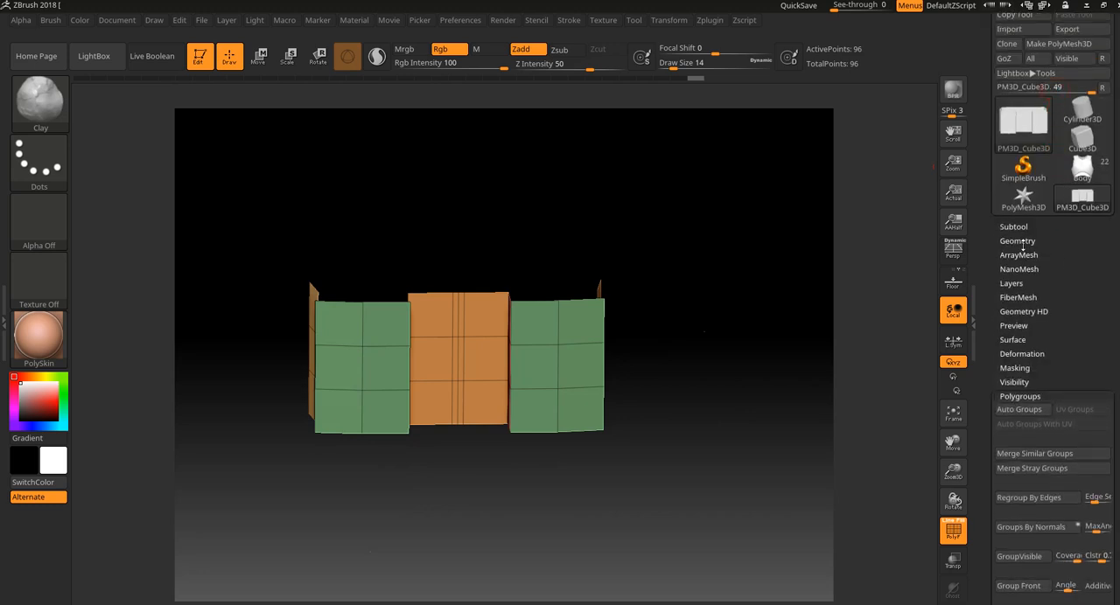
left_click(1020, 255)
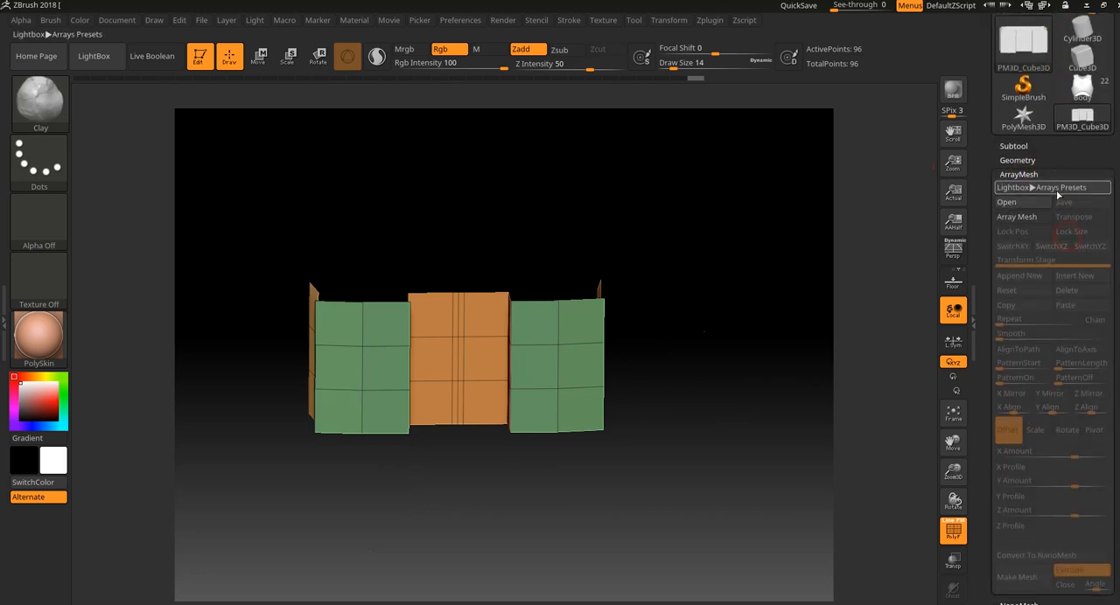
left_click(1015, 146)
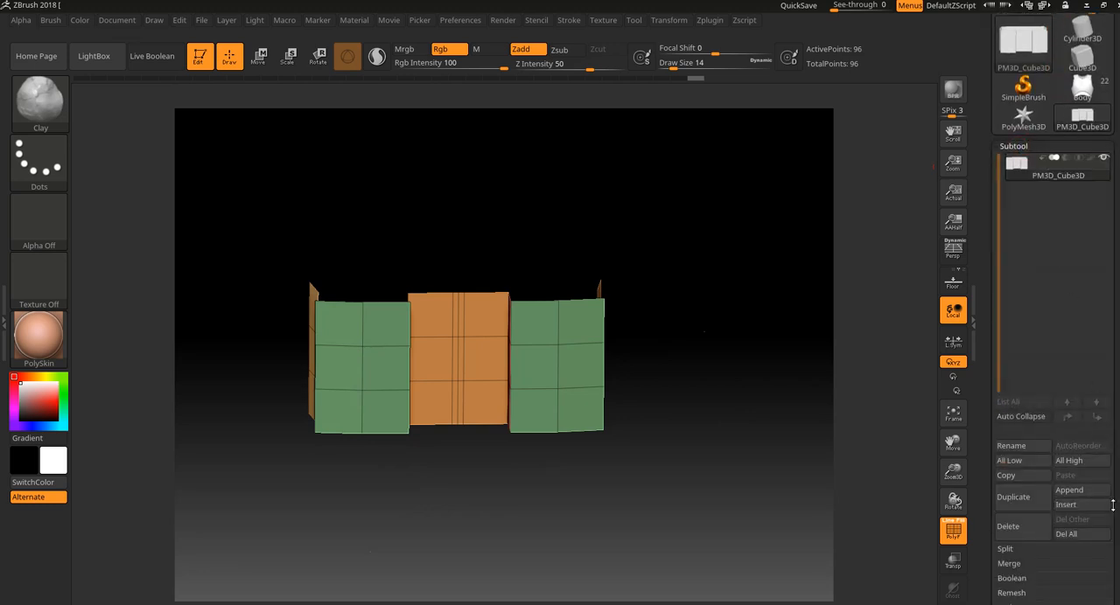
left_click_drag(1111, 510, 1053, 337)
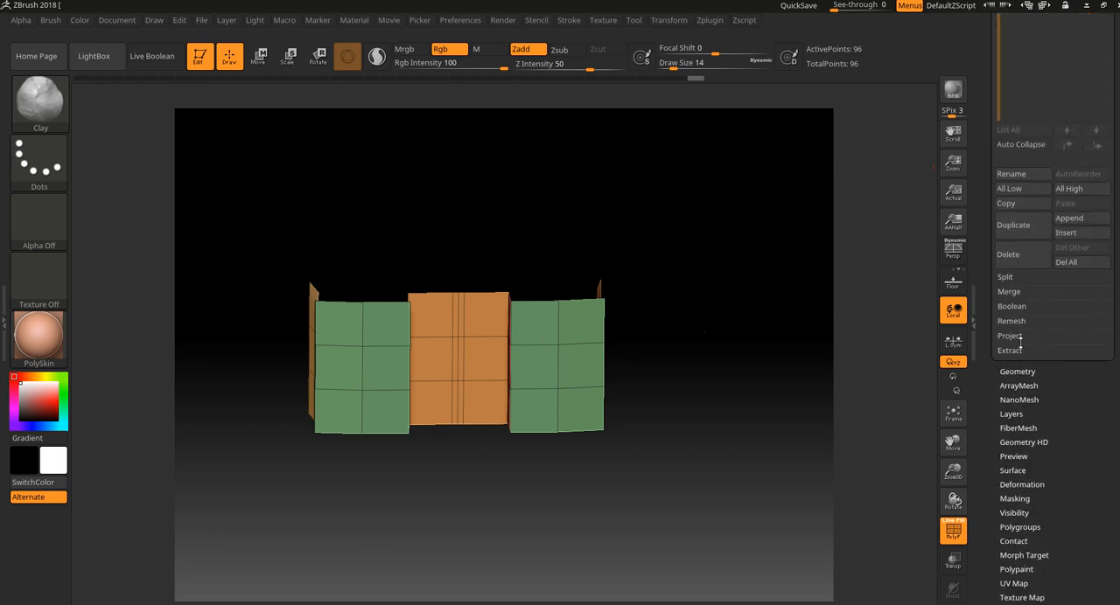
left_click(1030, 371)
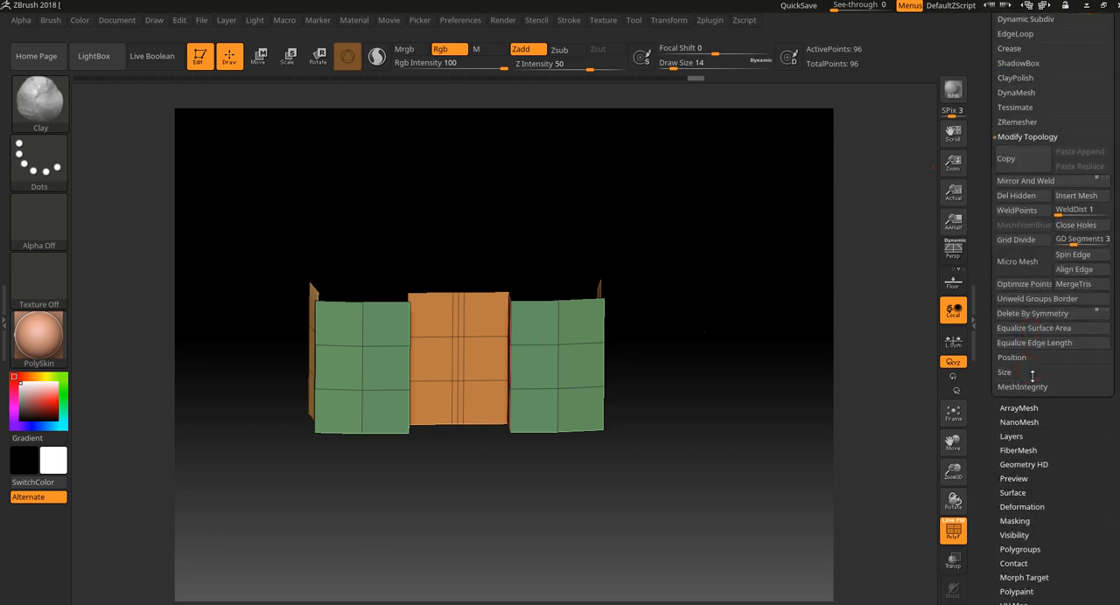
left_click(1026, 201)
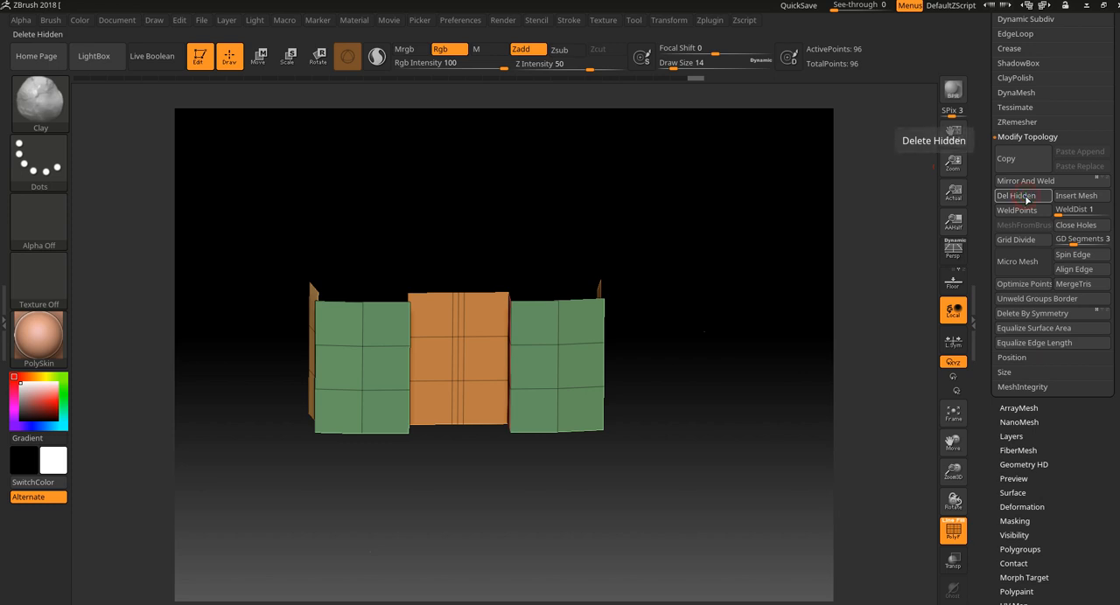
left_click_drag(714, 304, 701, 280, "shift")
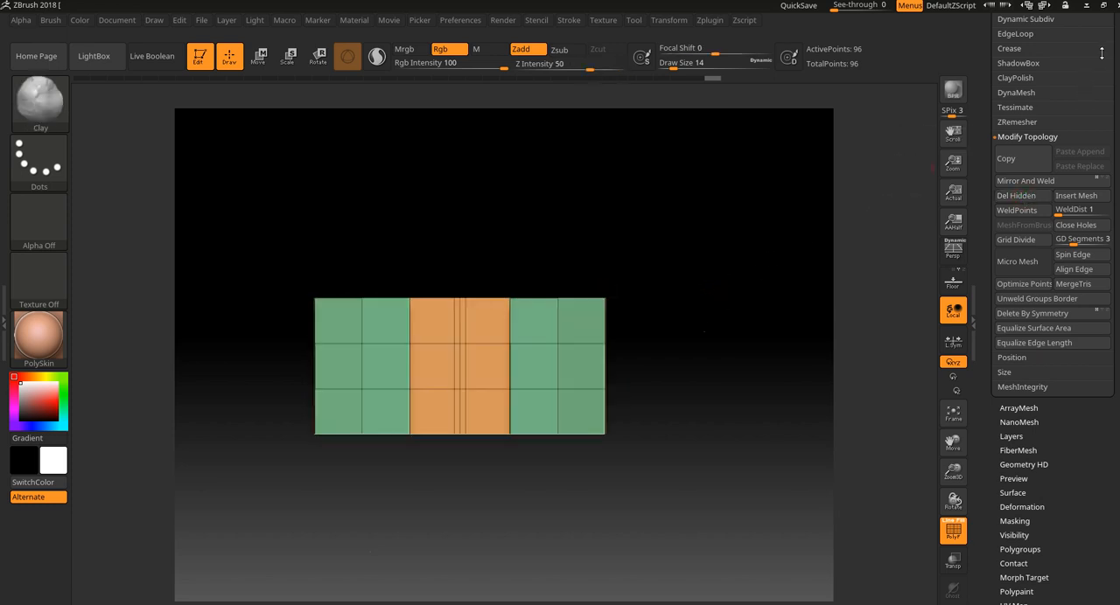
Create a new InsertMesh brush from the low-poly segment mesh.
left_click(54, 107)
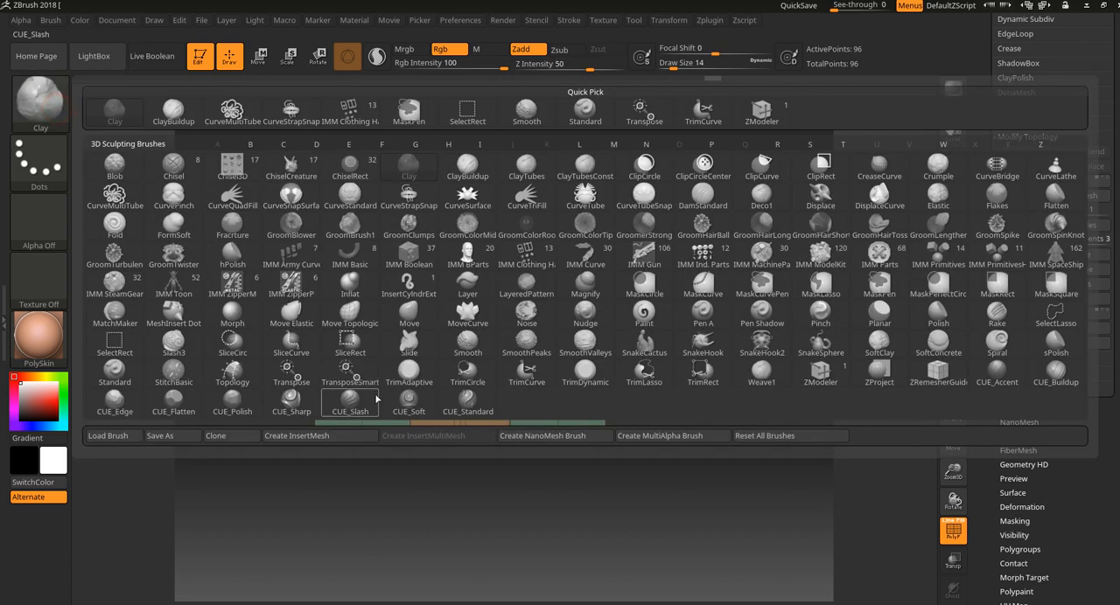
left_click(325, 442)
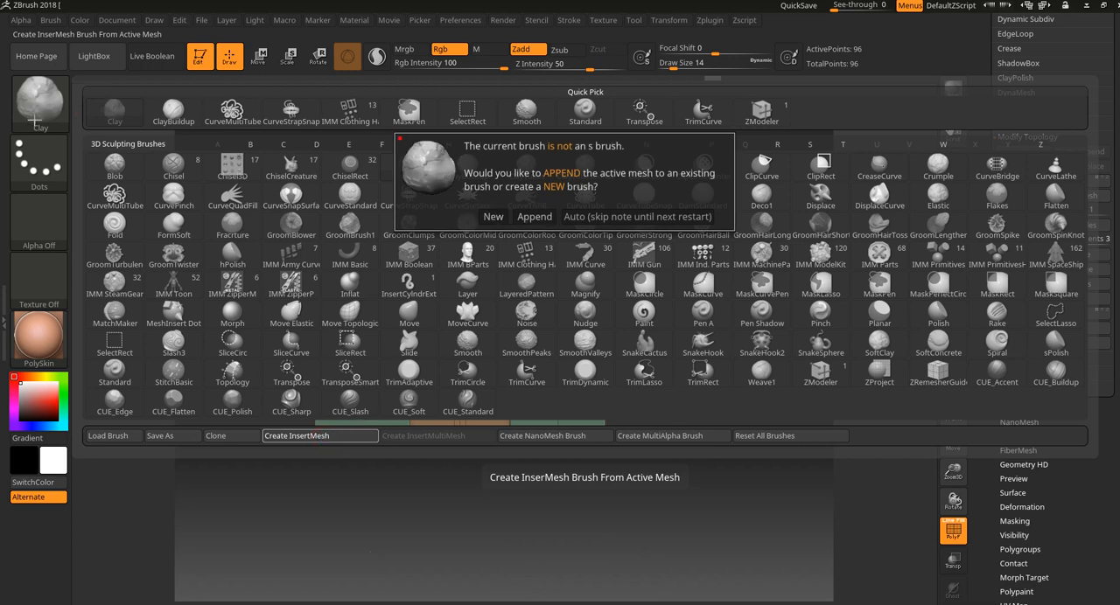
left_click(493, 217)
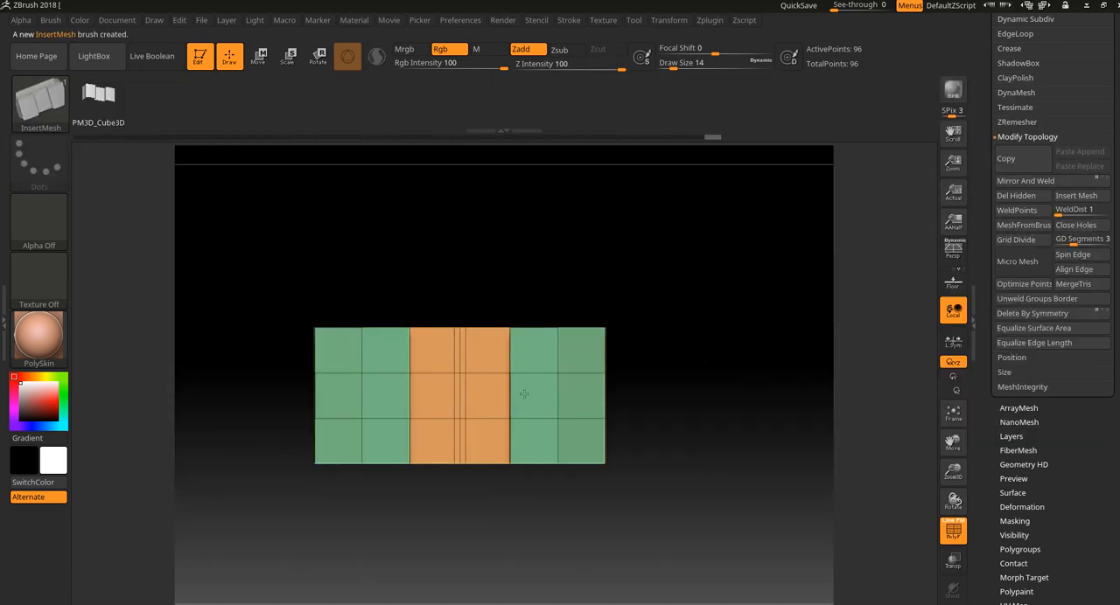
Assign the whole segment to a single polygroup and expand its subtool list.
mouse_move(647, 293)
left_mouse_down()
mouse_move(641, 368)
mouse_move(657, 438)
mouse_move(733, 405)
mouse_move(688, 395)
mouse_move(730, 417)
mouse_move(712, 420)
mouse_move(705, 380)
mouse_move(726, 394)
mouse_move(771, 370)
mouse_move(730, 393)
left_mouse_up()
scroll(1094, 252, "up", 5)
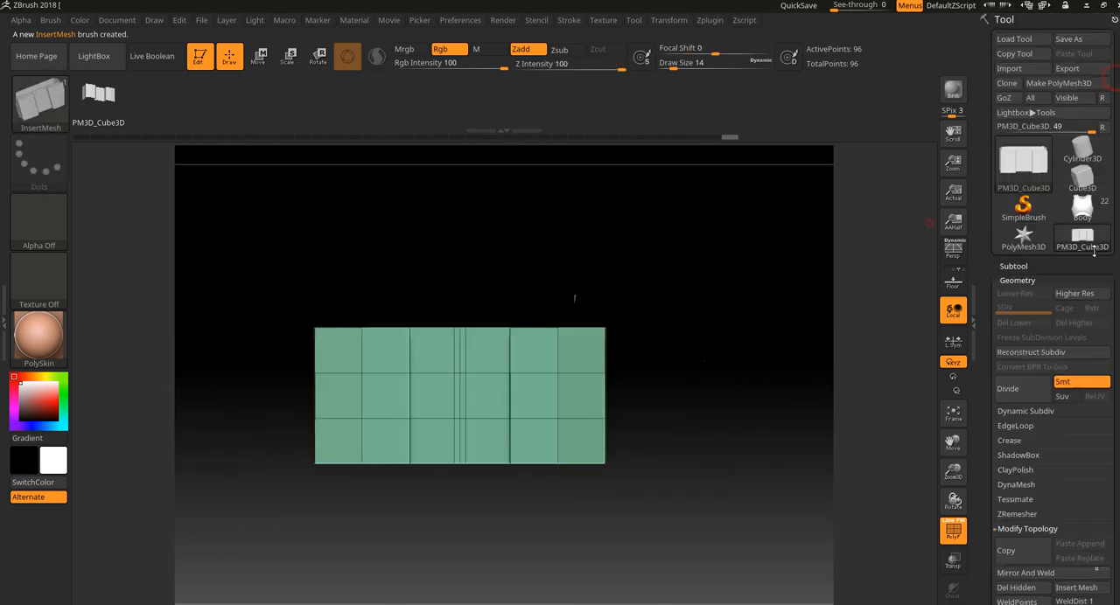
left_click(1012, 266)
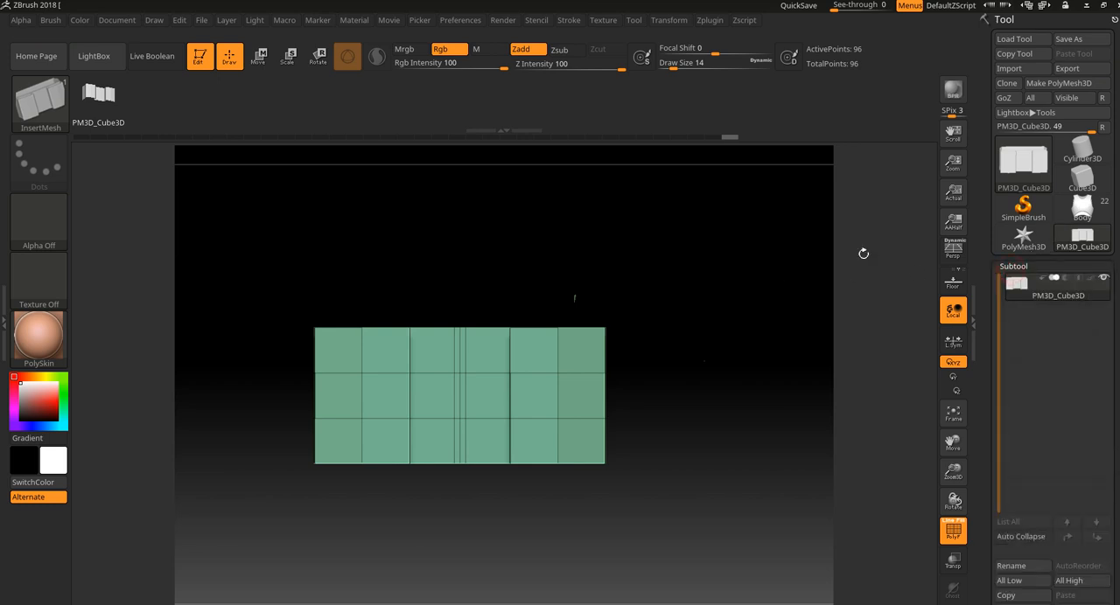
Switch to the Body tool and try inserting the segment on the chest armor, undoing the insertion.
mouse_move(1079, 207)
left_click(1091, 220)
left_click_drag(610, 294, 547, 487, "alt")
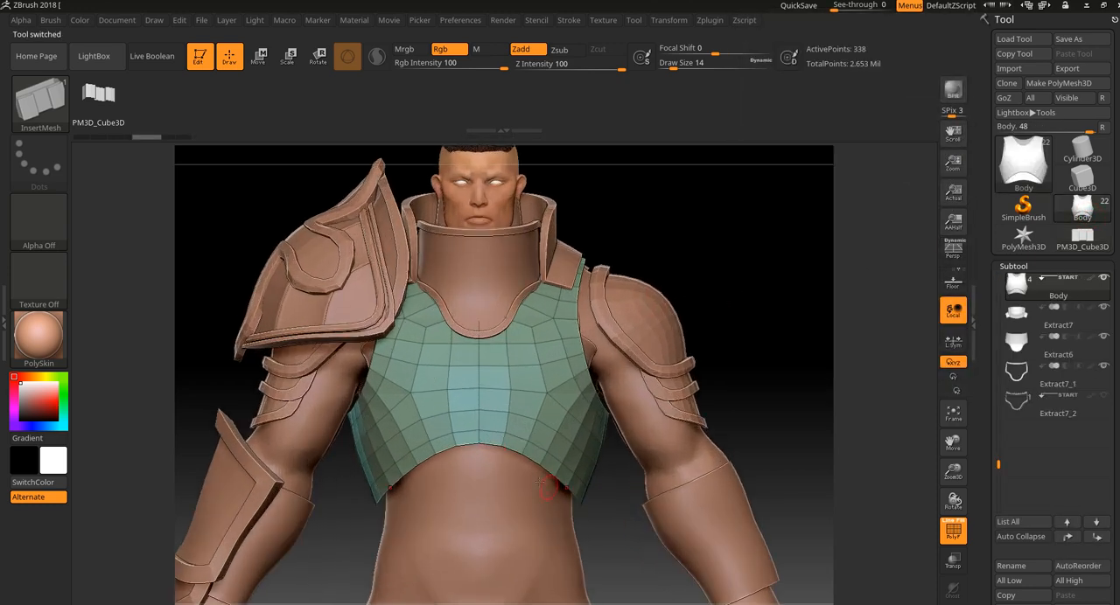
left_click_drag(452, 374, 453, 399)
left_click_drag(709, 257, 720, 292)
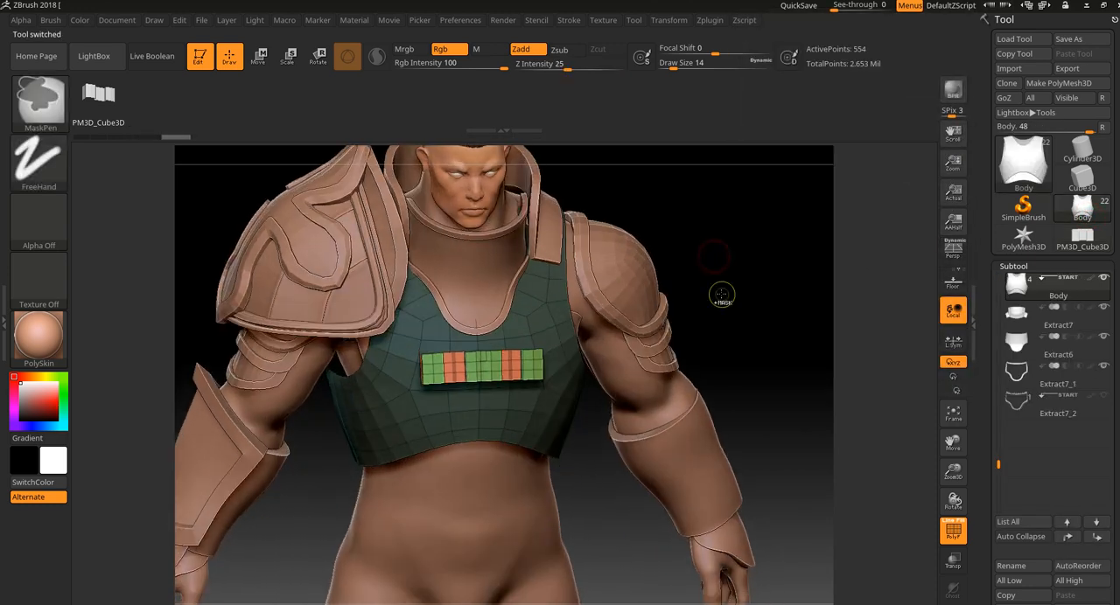
key("ctrl+z")
Create another new InsertMesh brush from the single-polygroup PM3D_Cube3D segment and return to the Body tool.
left_click(1085, 238)
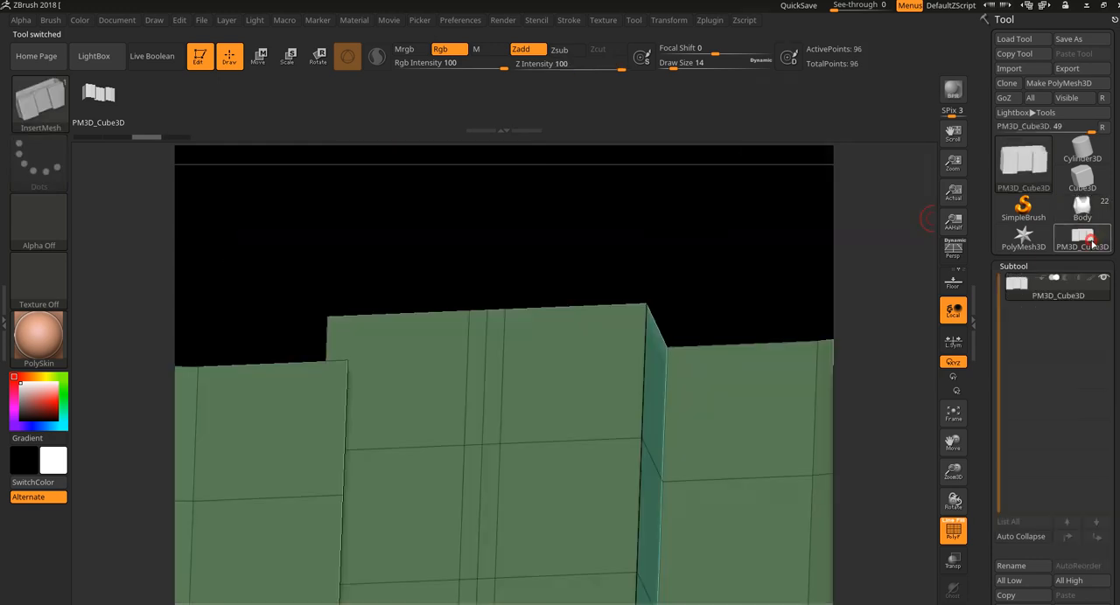
left_click_drag(742, 290, 658, 271)
left_click(40, 101)
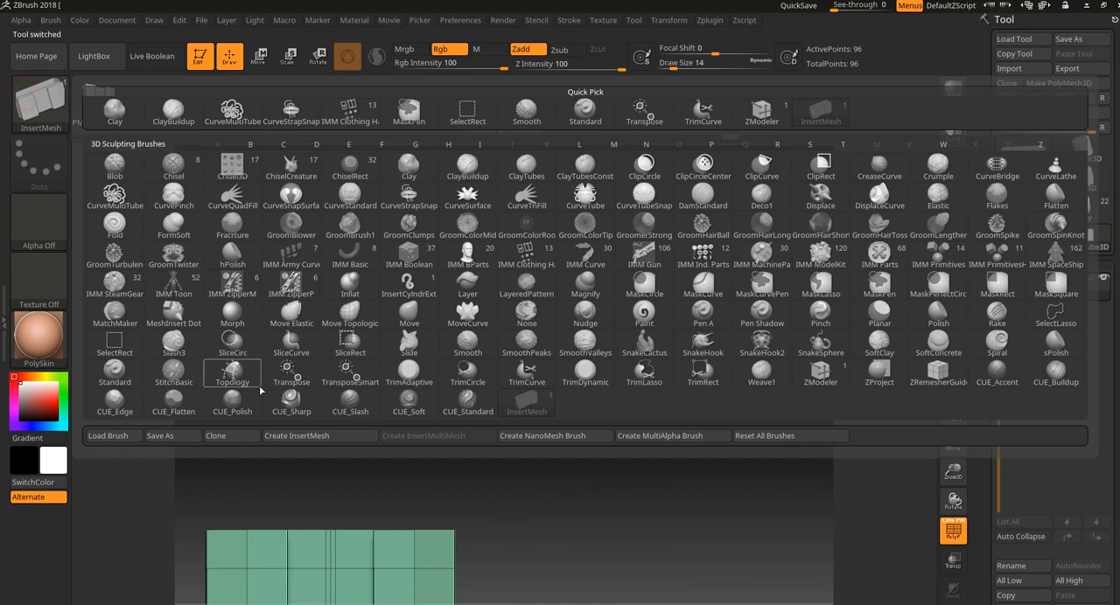
left_click(316, 436)
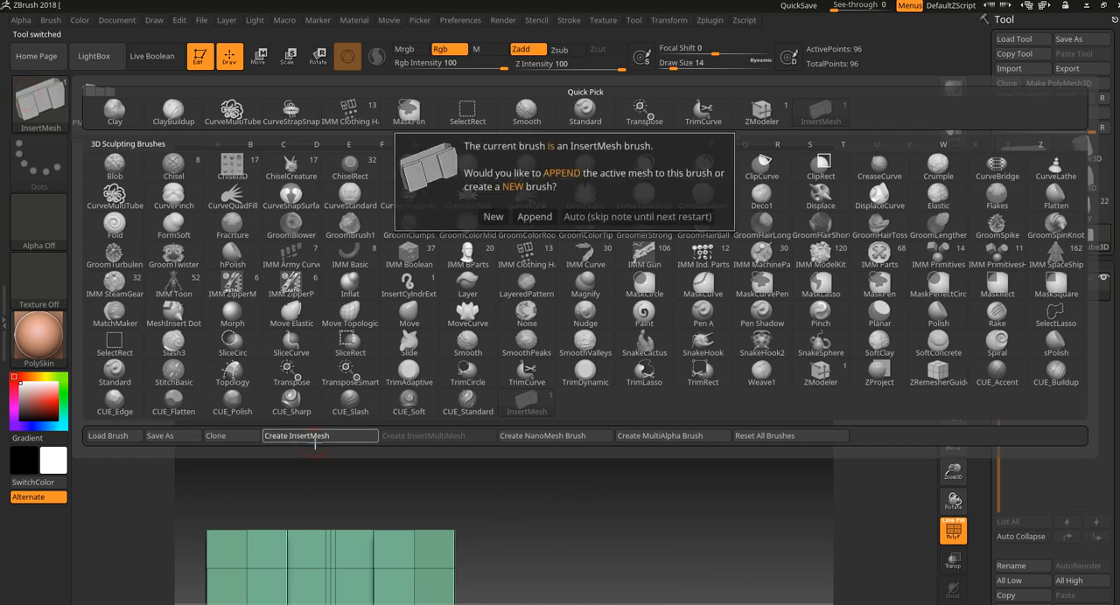
left_click(493, 218)
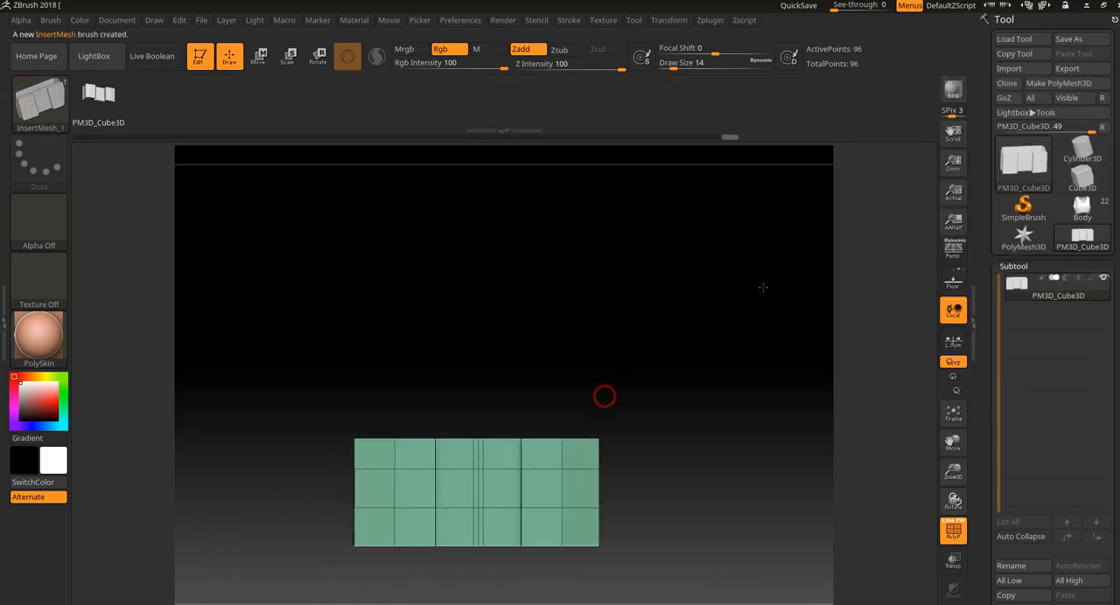
left_click(1082, 209)
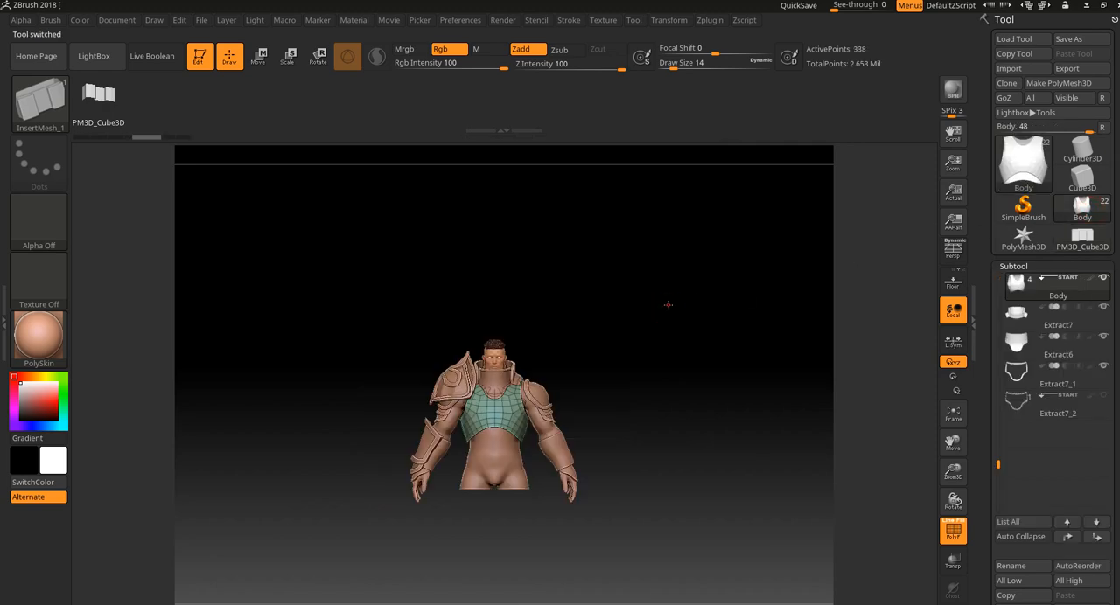
Try inserting the new segment brush symmetrically on the chest armor and undo both attempts.
left_click_drag(668, 305, 664, 528, "alt")
left_click_drag(486, 417, 448, 481)
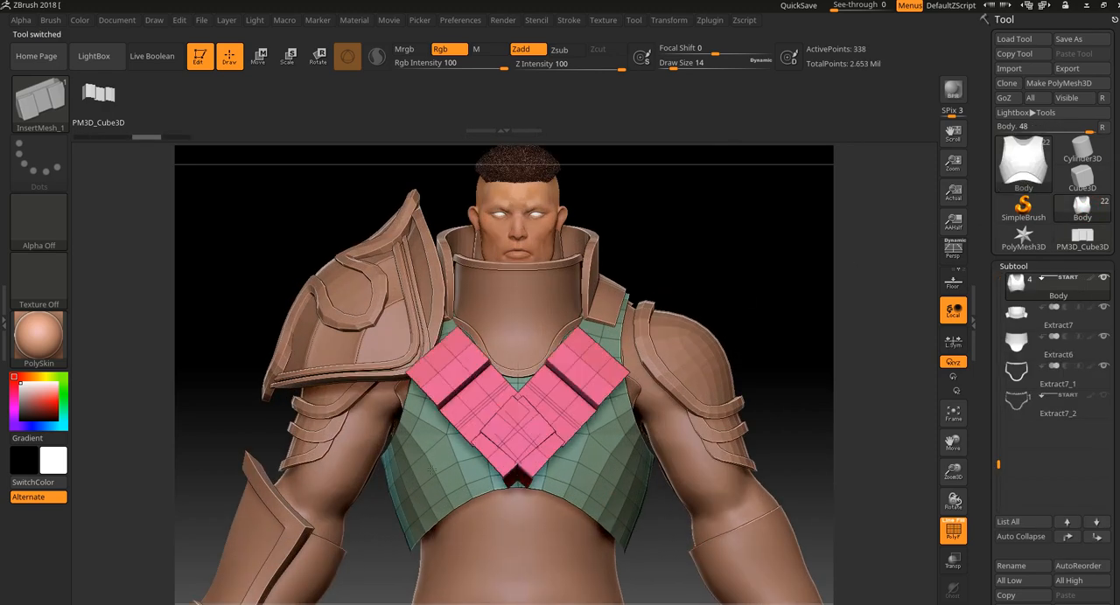
key("ctrl+z")
left_click_drag(461, 423, 452, 475)
left_click_drag(723, 280, 721, 401)
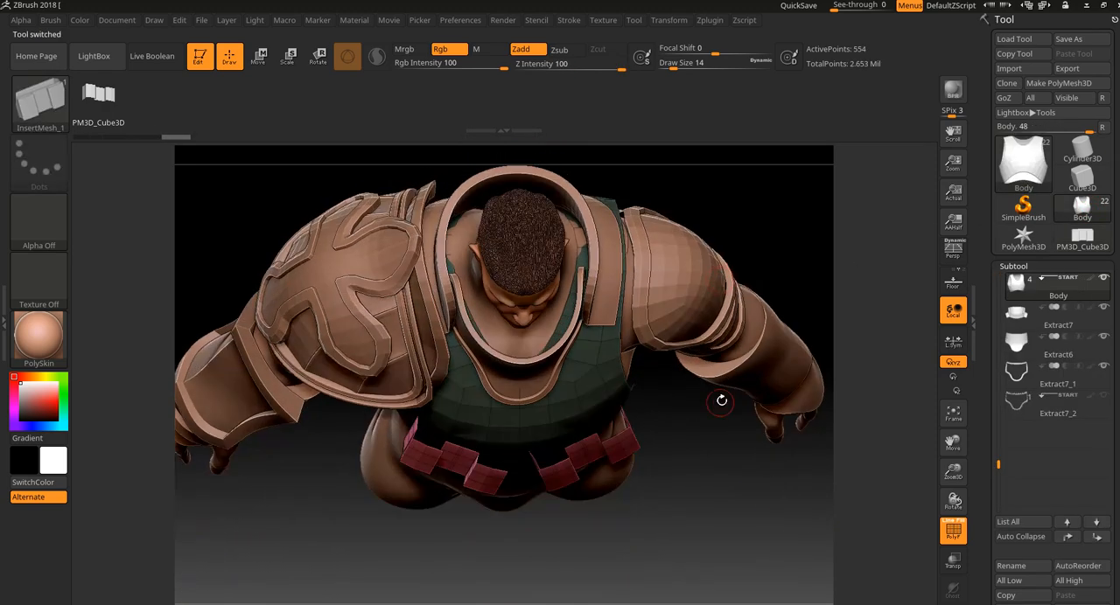
left_click_drag(679, 536, 697, 158)
key("ctrl+z")
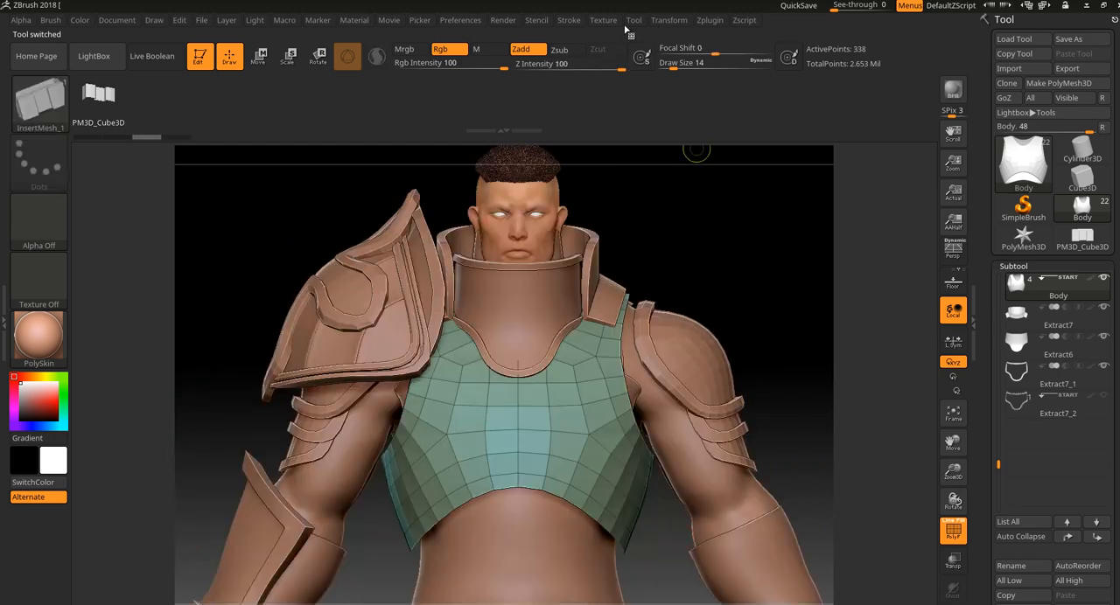
Turn off the polyframe display and enable Curve Mode for the InsertMesh brush.
key("shift")
key("shift+f")
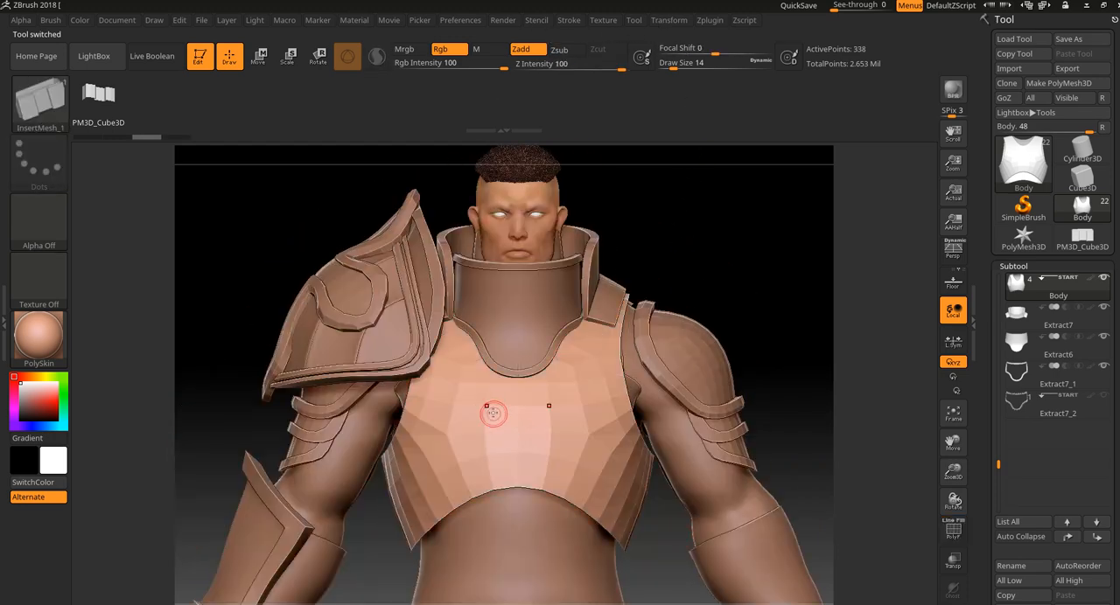
left_click_drag(478, 397, 449, 458)
key("ctrl+z")
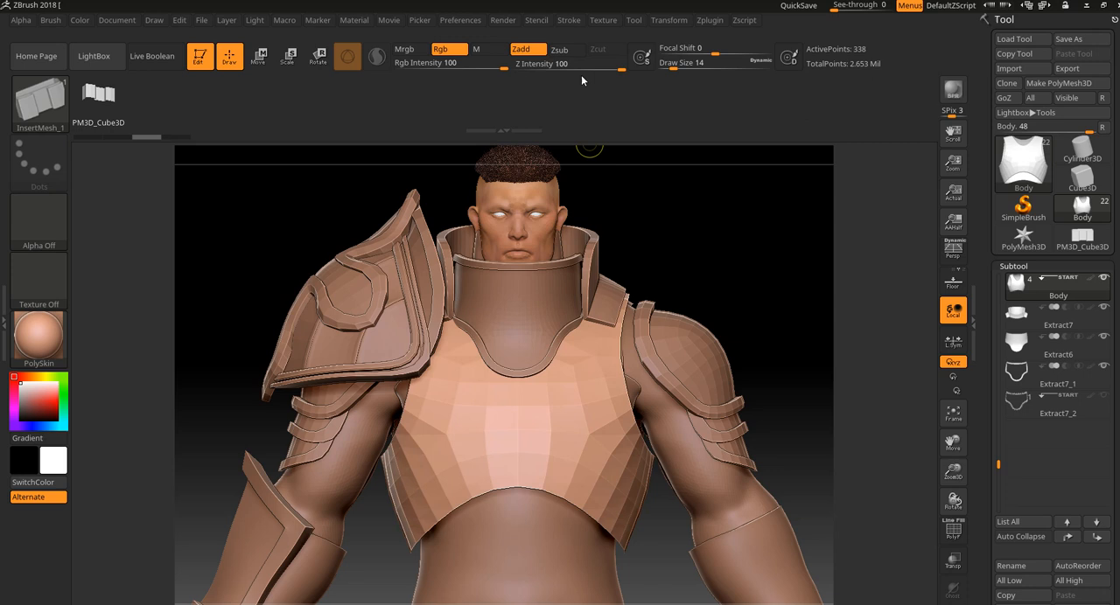
left_click(570, 20)
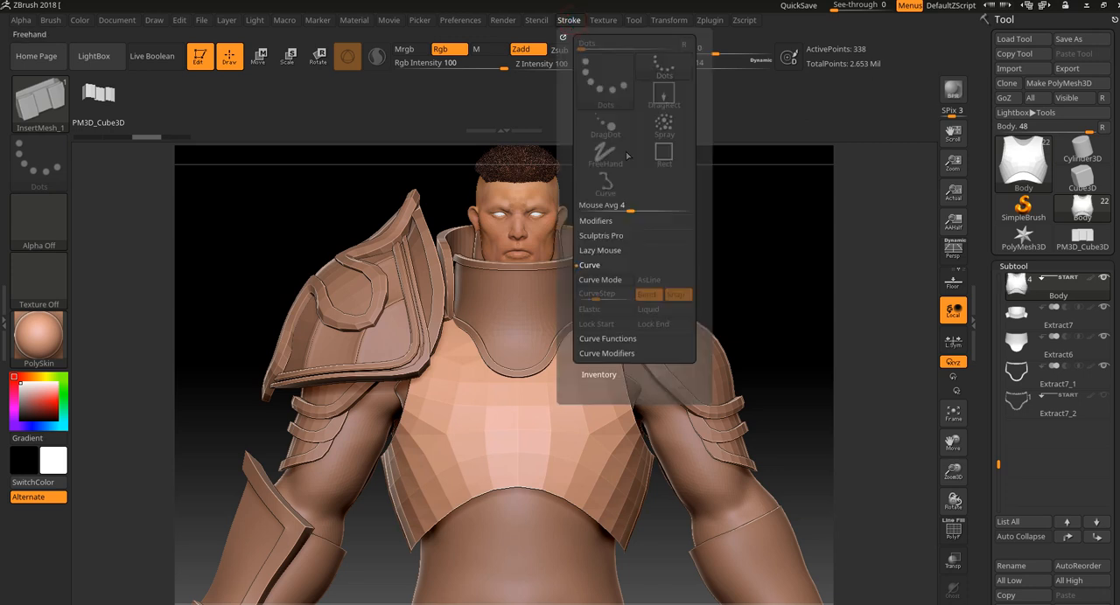
left_click(620, 289)
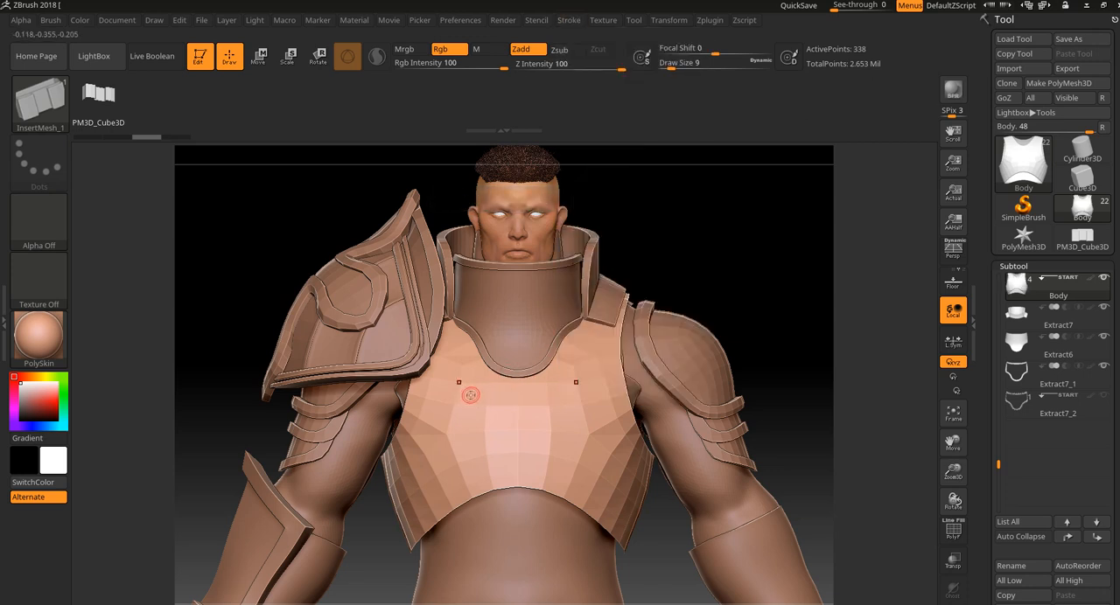
Draw a mirrored strip of segments diagonally down the chest armor with a draw size of 9.
left_click_drag(446, 436, 409, 477)
mouse_move(692, 265)
left_mouse_down()
mouse_move(709, 306)
mouse_move(721, 283)
left_mouse_up()
key("ctrl+z")
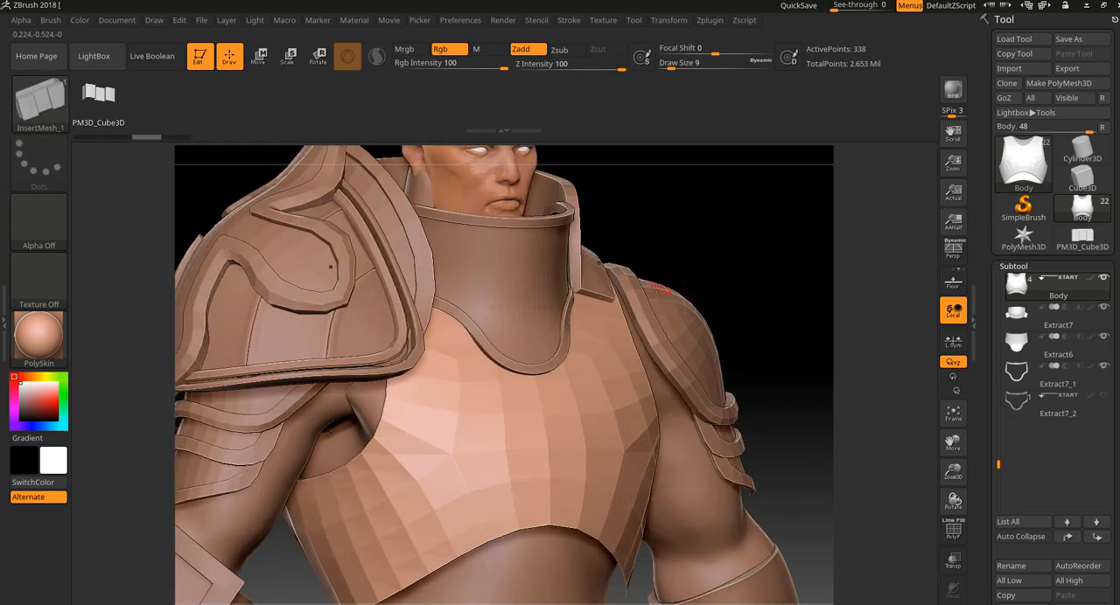
left_click_drag(389, 508, 388, 509)
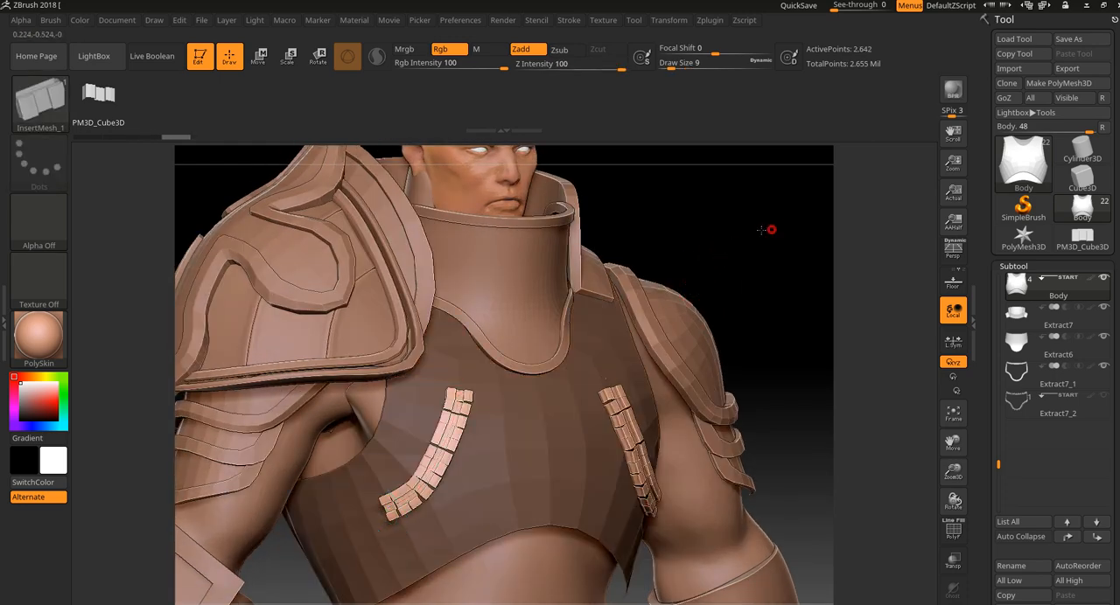
left_click_drag(767, 229, 531, 403)
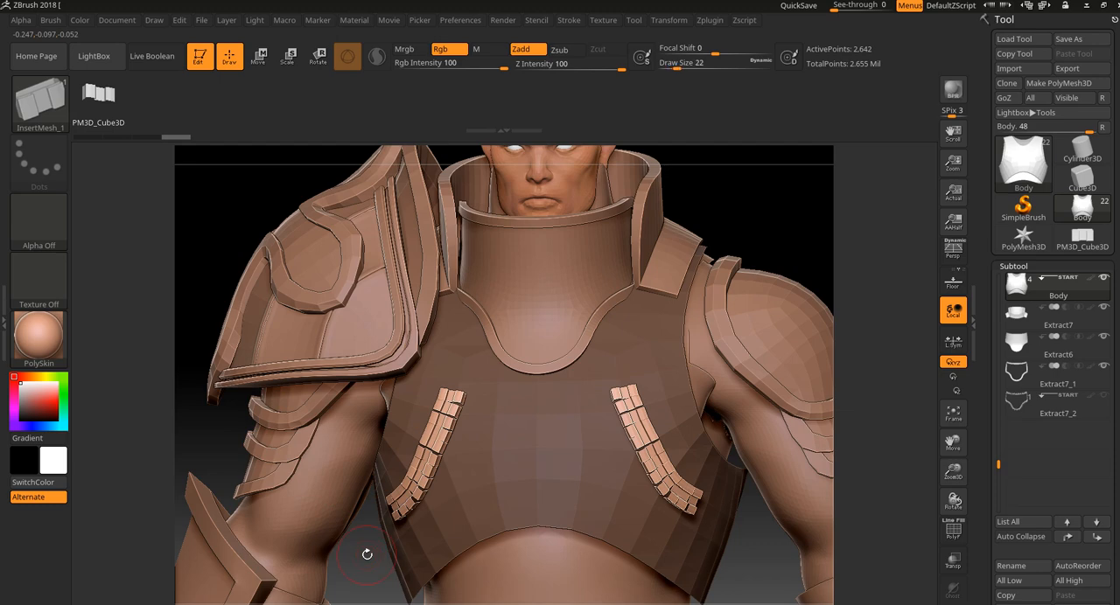
Resize the segments along the chest curve by reapplying the brush at draw size 64 and at 10.
left_click(427, 465)
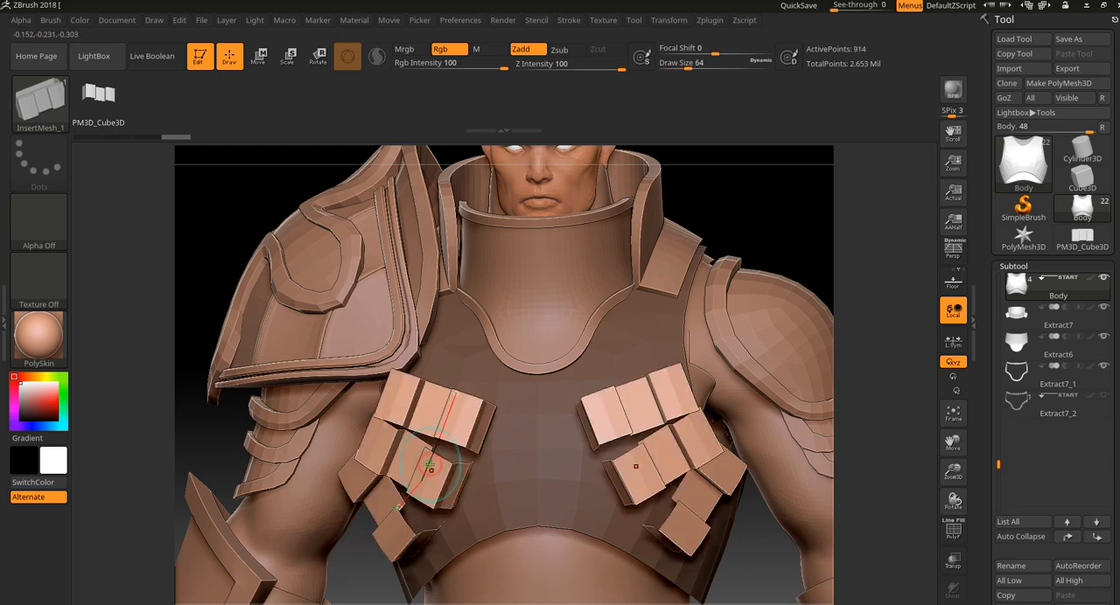
left_click_drag(759, 243, 770, 230)
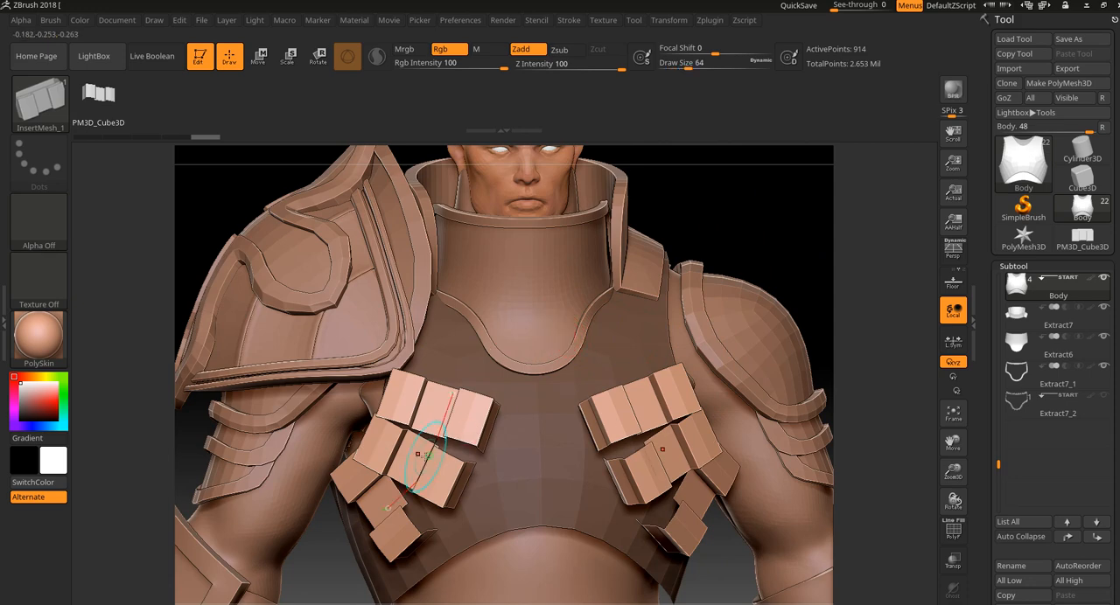
left_click(426, 457)
mouse_move(694, 238)
left_mouse_down("alt")
mouse_move(663, 177)
mouse_move(547, 254)
left_mouse_up("alt")
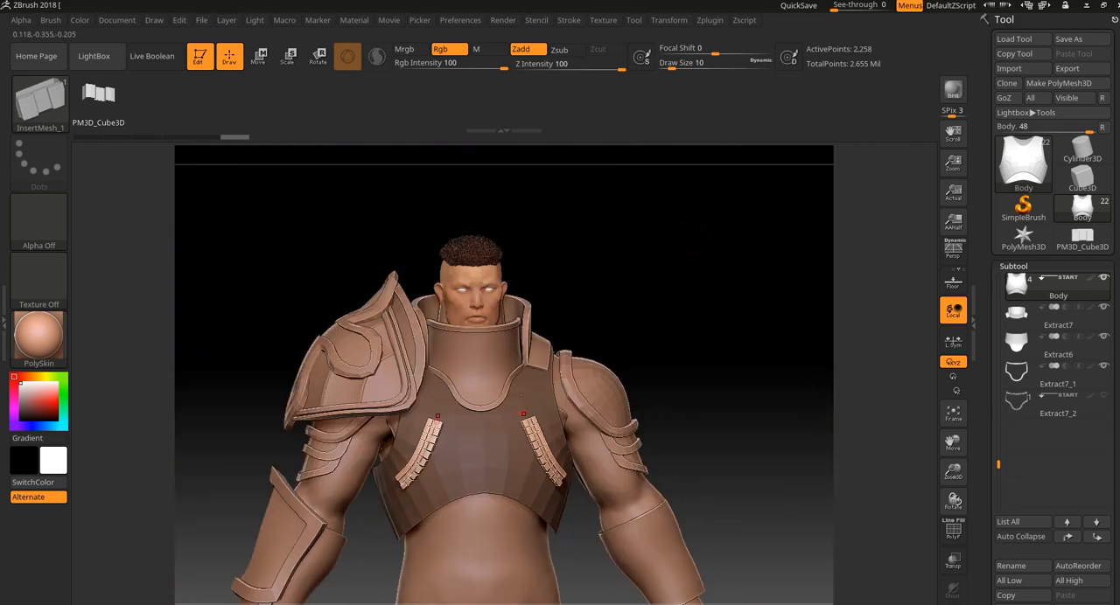
Examine the resized segment strips on the chest armor from several angles and distances.
left_click_drag(646, 313, 529, 408)
left_click_drag(302, 379, 776, 335)
left_click_drag(870, 325, 797, 245, "alt")
left_click_drag(698, 342, 672, 273)
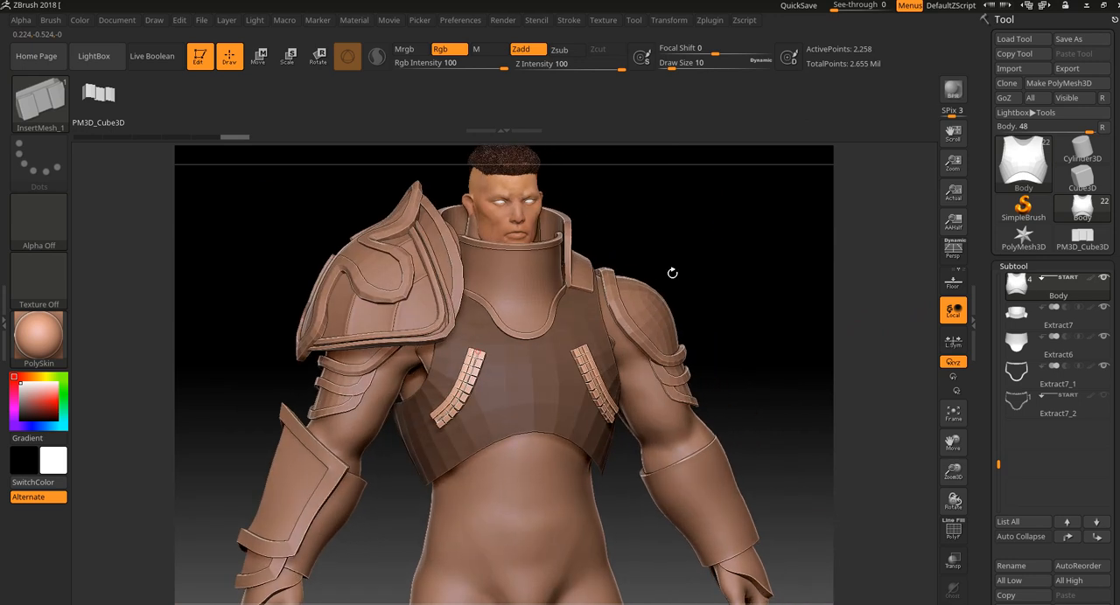
left_click_drag(356, 508, 784, 291)
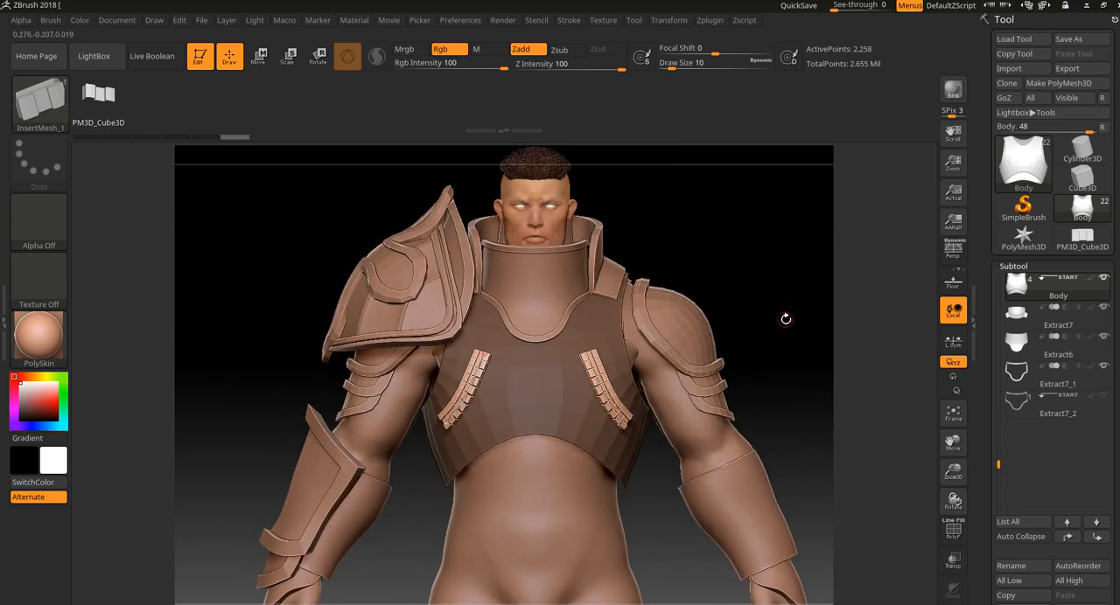
key("f")
left_click_drag(782, 317, 795, 565)
Undo the segment strips on the chest armor.
key("ctrl+z")
key("ctrl+z")
key("ctrl+z")
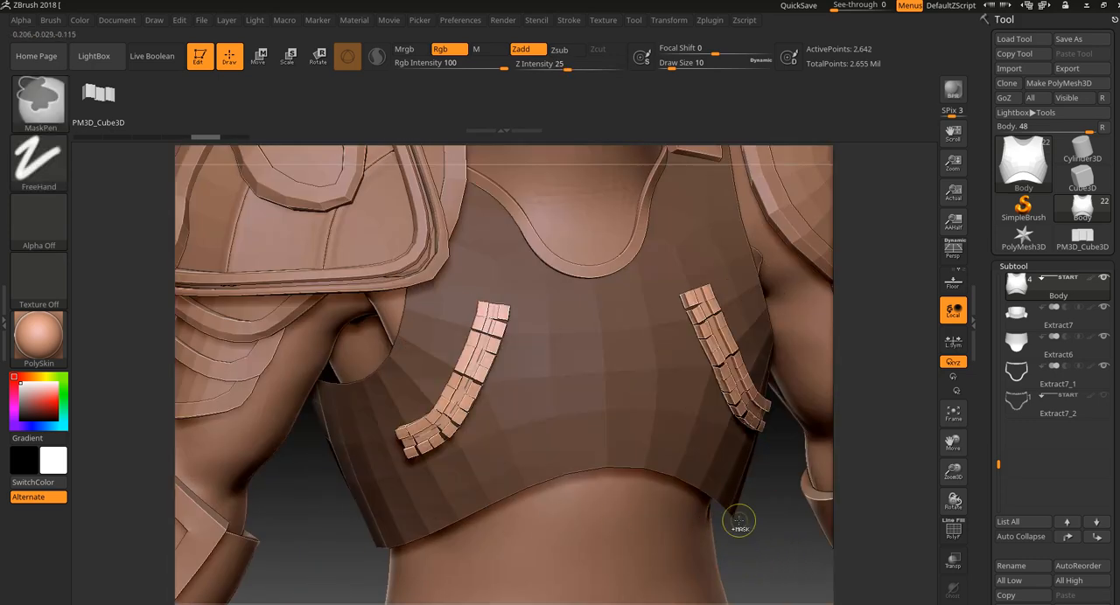
key("f")
left_click_drag(581, 476, 452, 452)
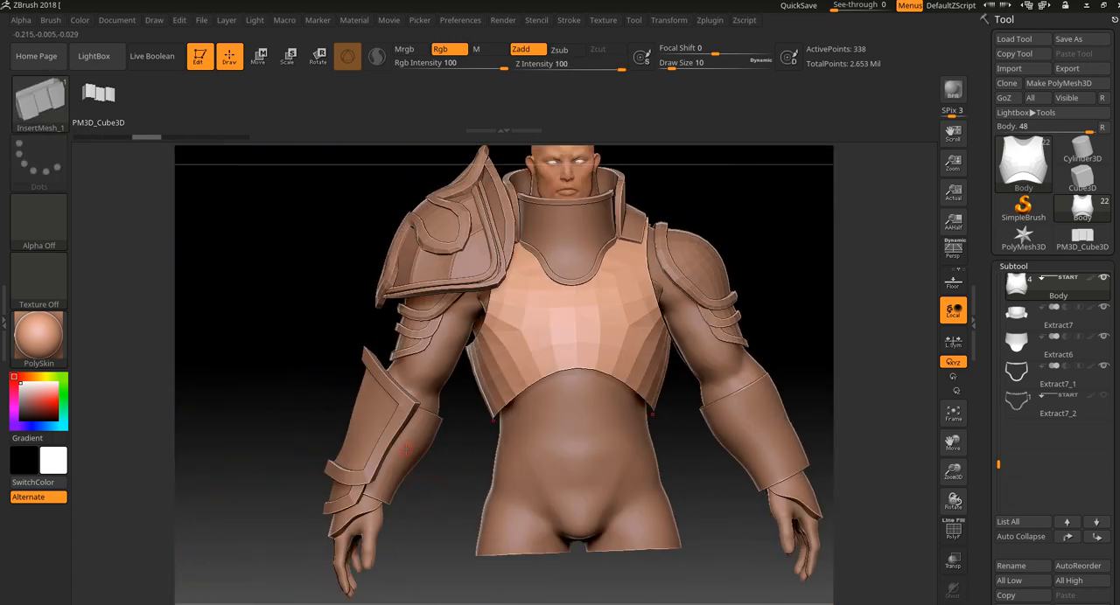
Hide the torso subtool Group4_2 and the collar and trim subtools Extract7, Extract6 and Extract7_1, with Body as the active subtool.
left_click(557, 467, "alt")
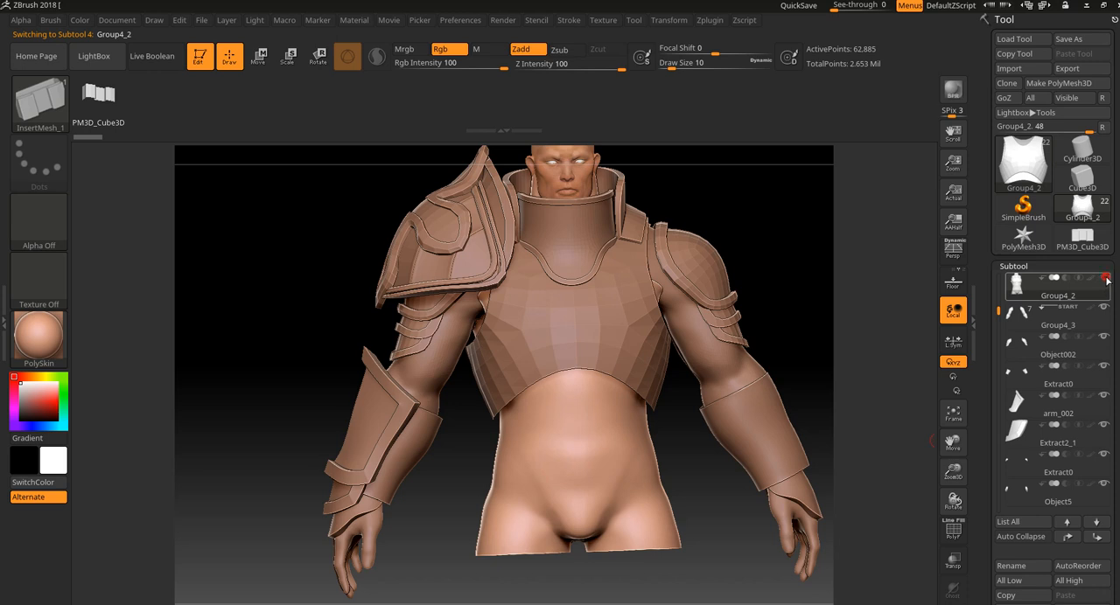
left_click(593, 337, "alt")
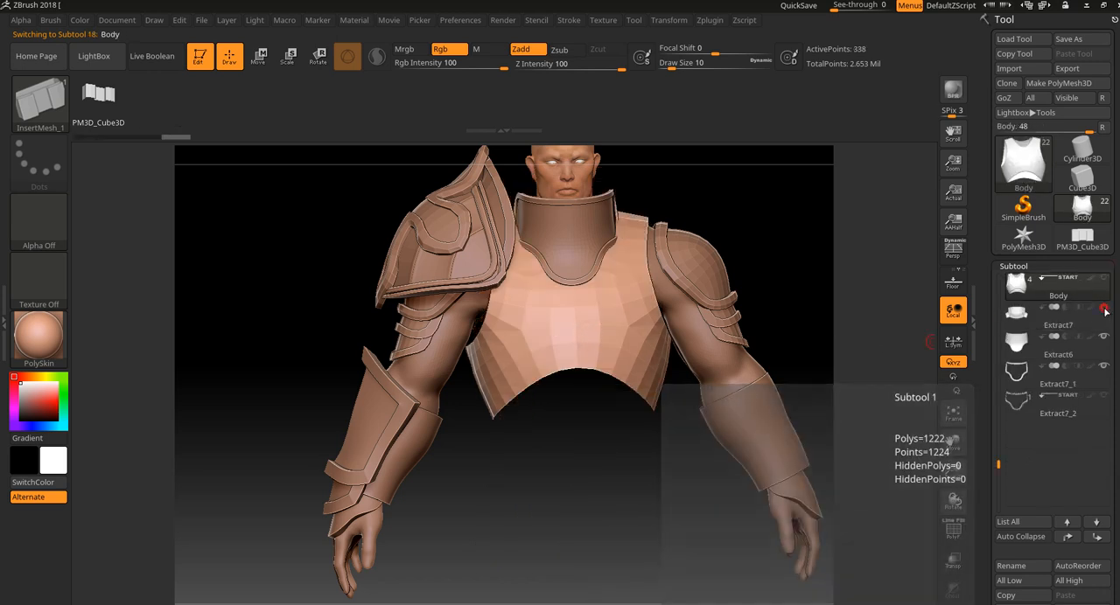
left_click(1104, 339)
left_click(1104, 367)
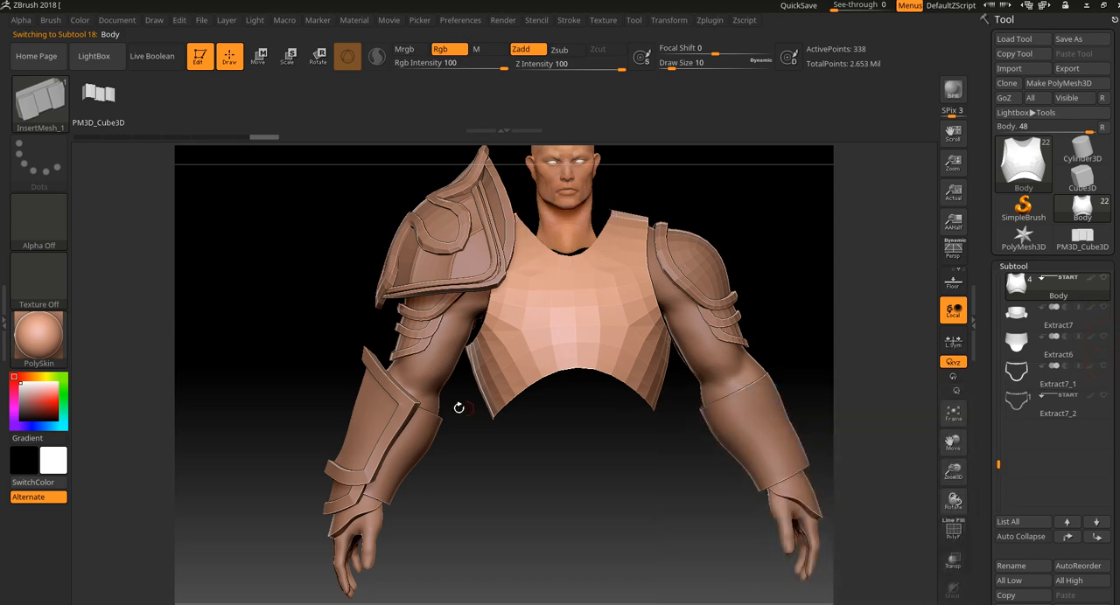
Select the forearm guard Extract0 and try to draw a segment curve across it between the edges of its outer plate.
left_click(423, 443, "alt")
left_click_drag(585, 472, 551, 502)
left_click_drag(551, 503, 620, 452)
left_click_drag(653, 515, 738, 481, "alt")
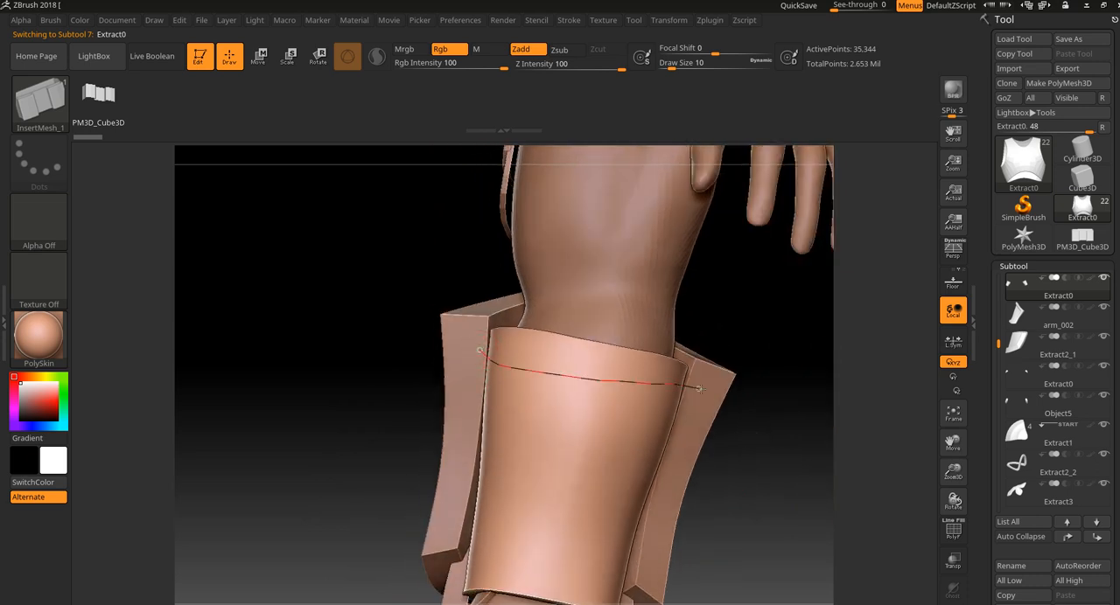
left_click_drag(699, 389, 701, 390)
left_click_drag(731, 481, 738, 484)
key("ctrl+z")
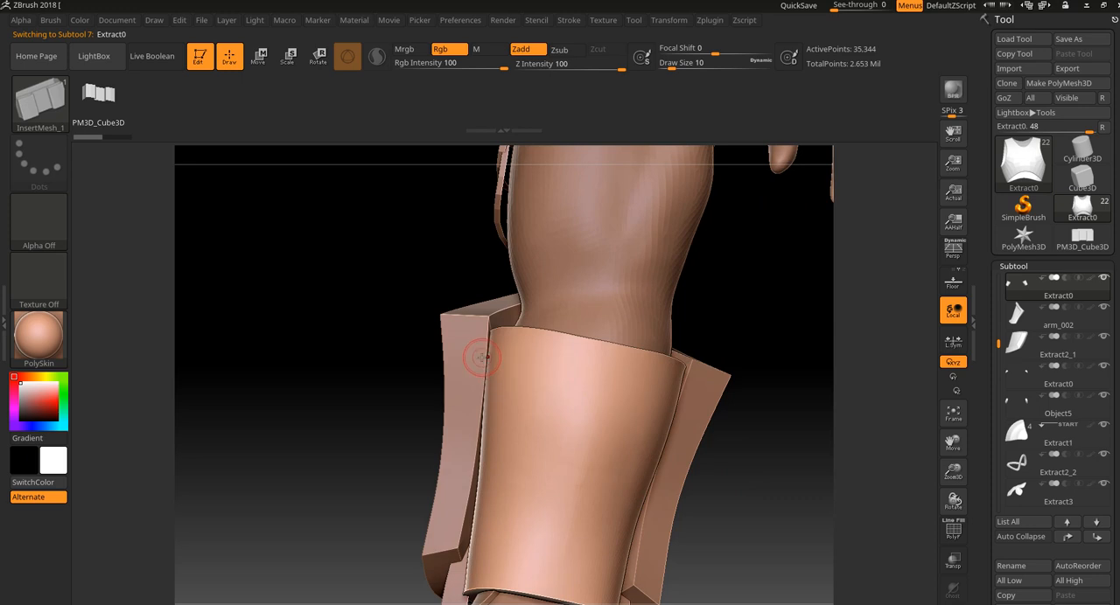
left_click_drag(610, 379, 705, 391)
key("ctrl+z")
mouse_move(561, 363)
left_mouse_down()
mouse_move(685, 389)
mouse_move(738, 386)
mouse_move(507, 370)
left_mouse_up()
key("ctrl+z")
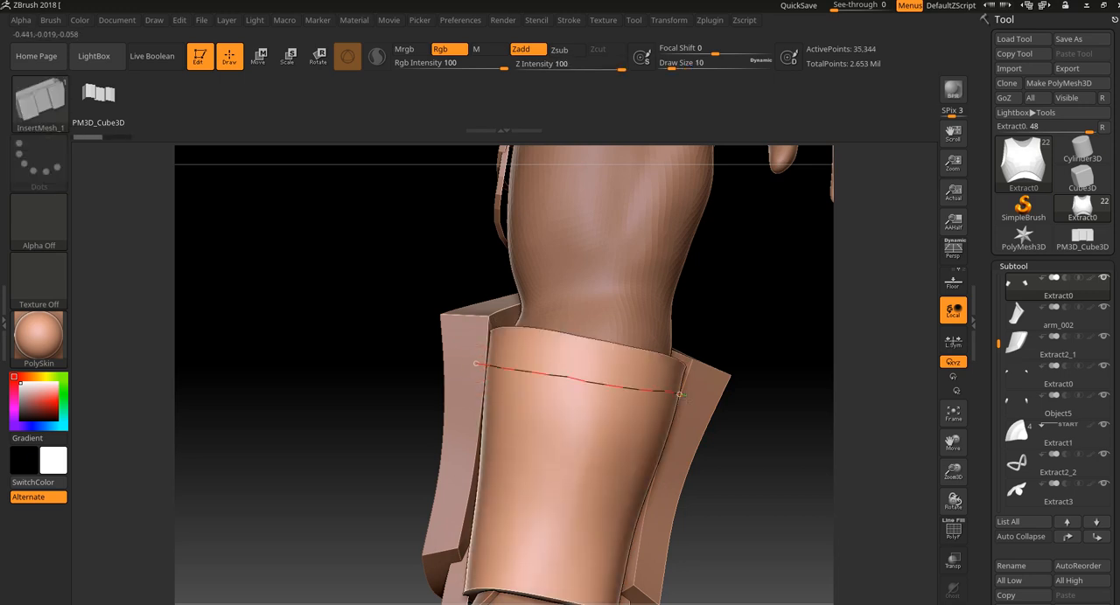
Draw a segment strip around the upper part of the forearm guard between the edges of the outer plate.
left_click_drag(679, 394, 674, 387)
mouse_move(750, 452)
left_mouse_down()
mouse_move(785, 548)
mouse_move(712, 476)
mouse_move(712, 545)
mouse_move(598, 405)
left_mouse_up()
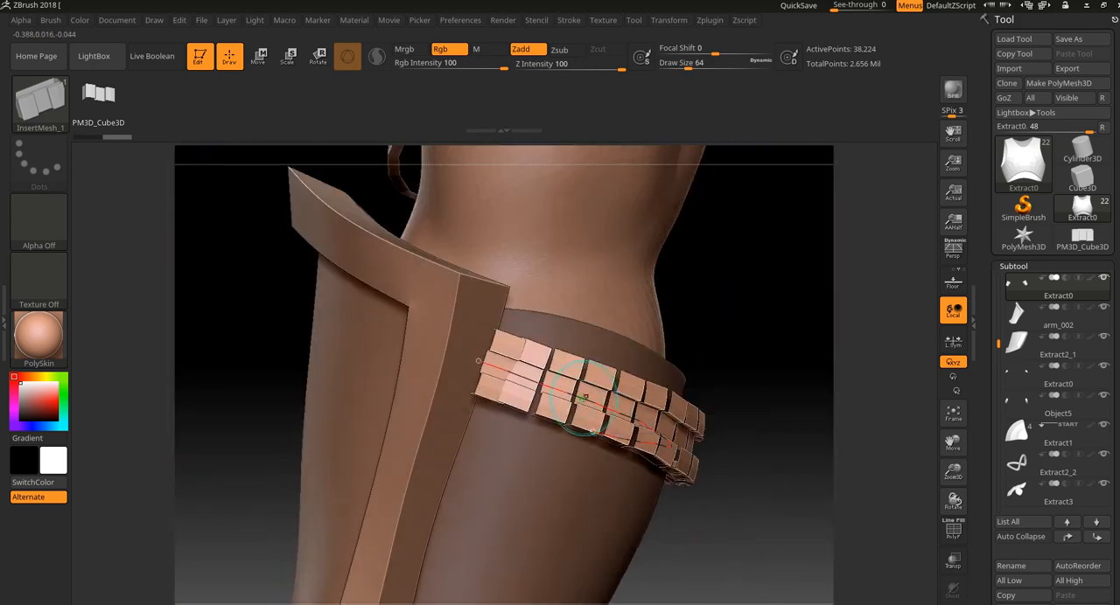
left_click_drag(751, 319, 741, 361)
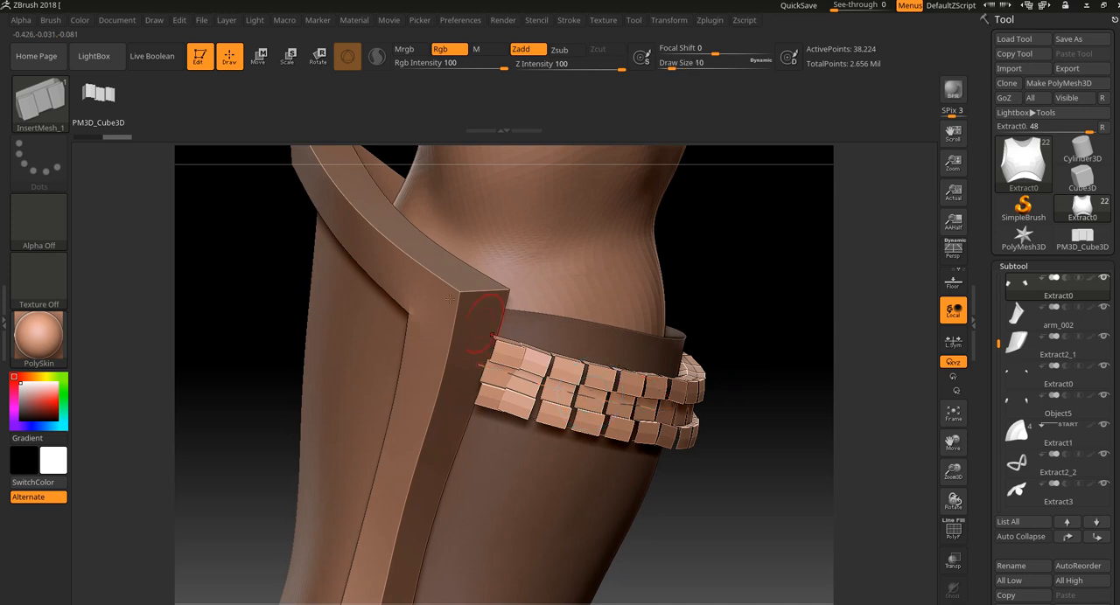
Turn on Lock Start for the curve and pull the strip's far end toward the outer plate's edge.
left_click(50, 20)
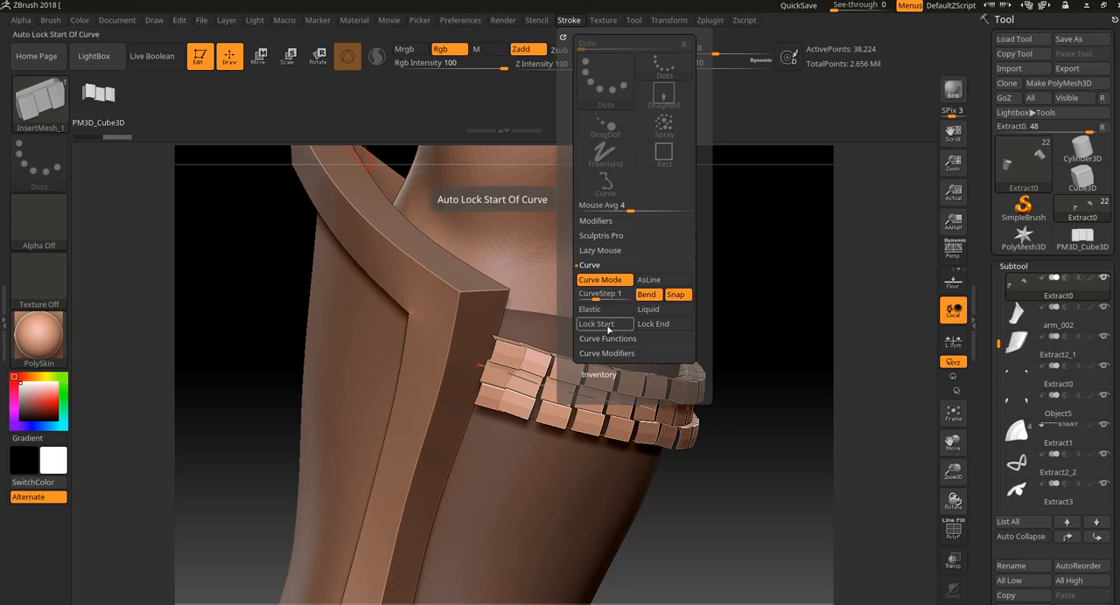
left_click(608, 329)
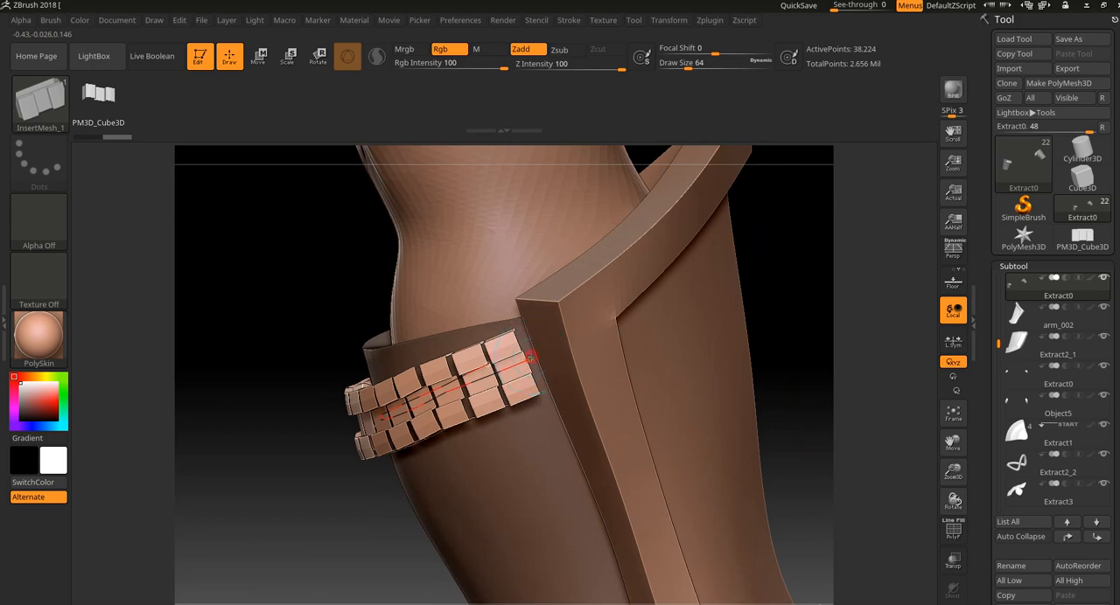
mouse_move(376, 413)
left_mouse_down()
mouse_move(567, 350)
mouse_move(550, 421)
mouse_move(582, 363)
left_mouse_up()
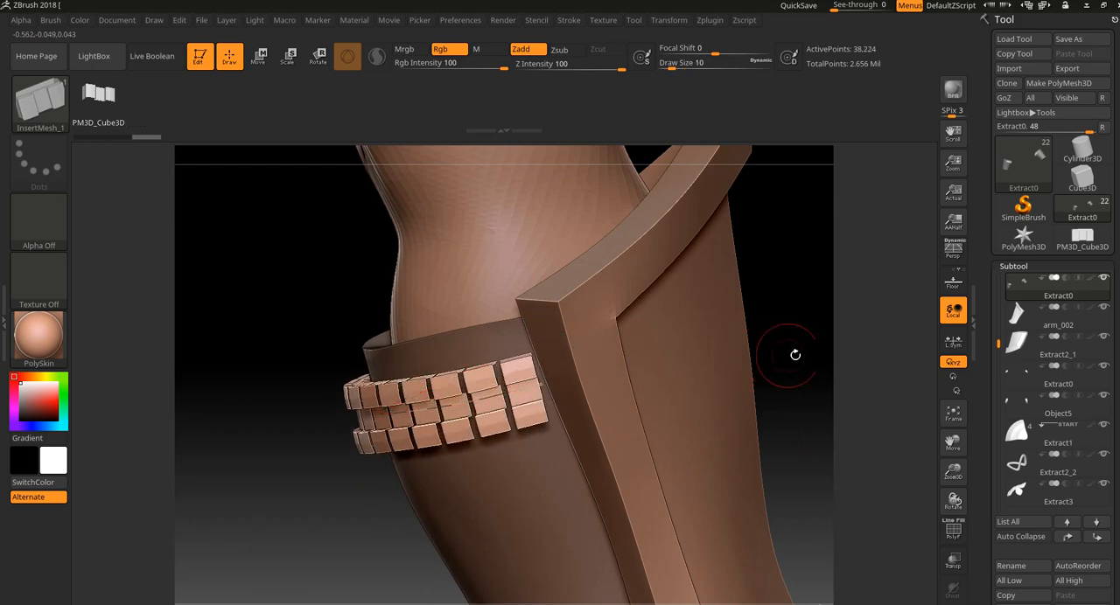
mouse_move(792, 354)
left_mouse_down()
mouse_move(813, 349)
mouse_move(772, 378)
mouse_move(712, 455)
mouse_move(699, 454)
left_mouse_up()
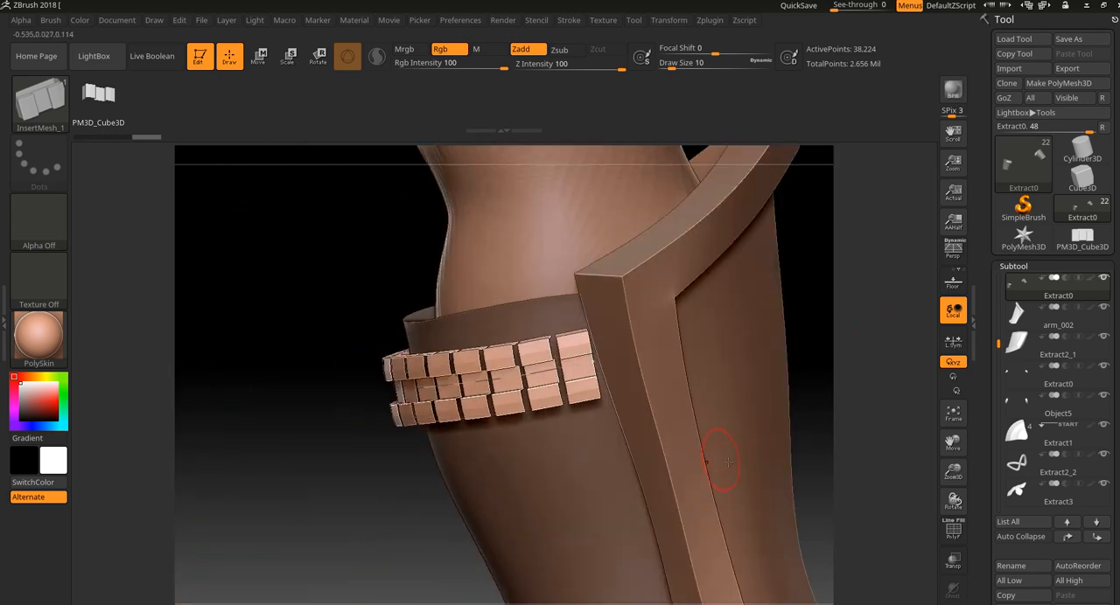
Turn on transparency and extend the strip's far end further underneath the outer plate.
left_click(954, 560)
mouse_move(873, 426)
left_mouse_down()
mouse_move(867, 400)
mouse_move(794, 399)
left_mouse_up()
left_click(619, 355)
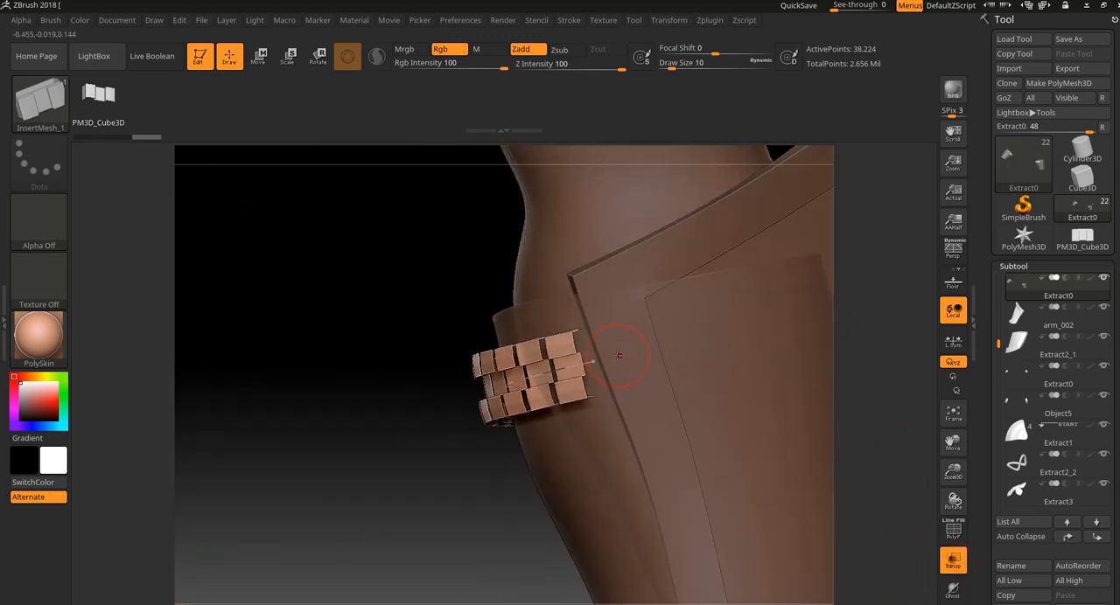
left_click_drag(606, 360, 686, 341)
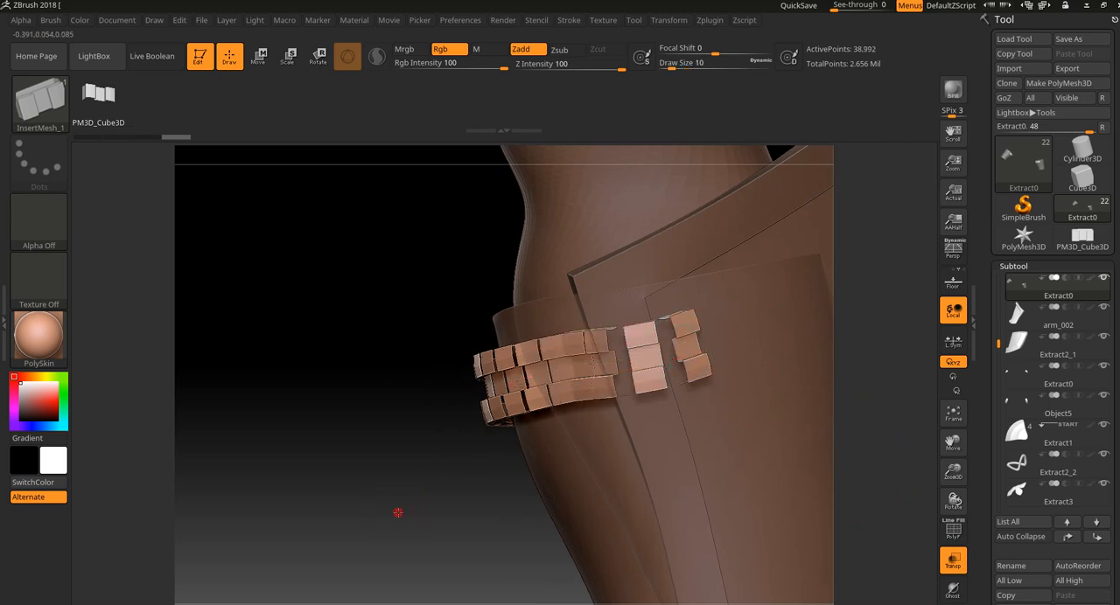
left_click_drag(397, 513, 438, 507)
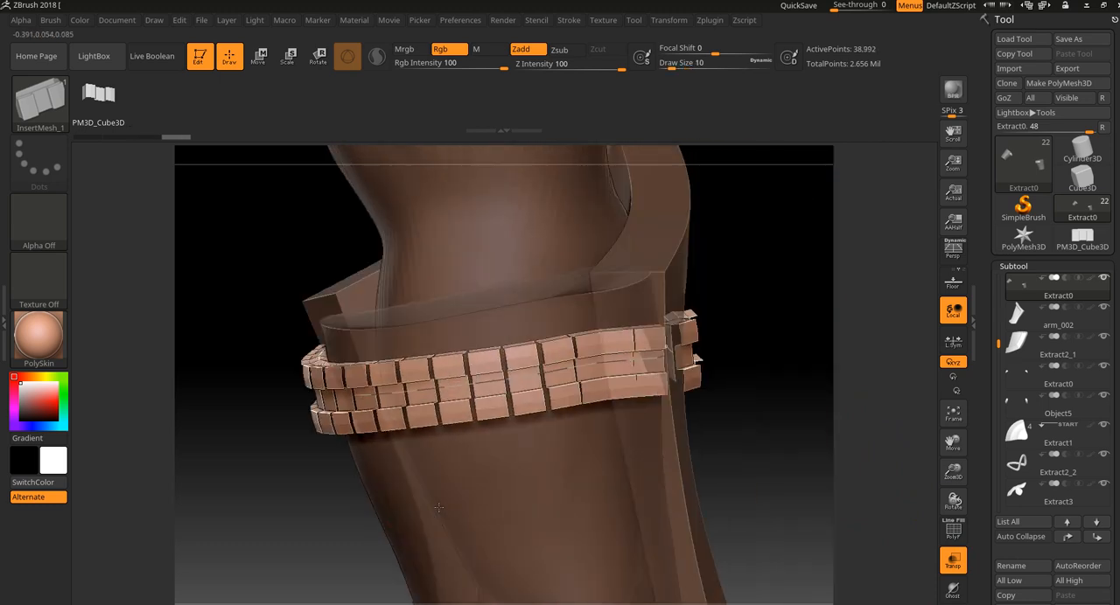
Turn on Lock End for the curve and try to pull the strip's starting end toward the plate.
left_click(569, 21)
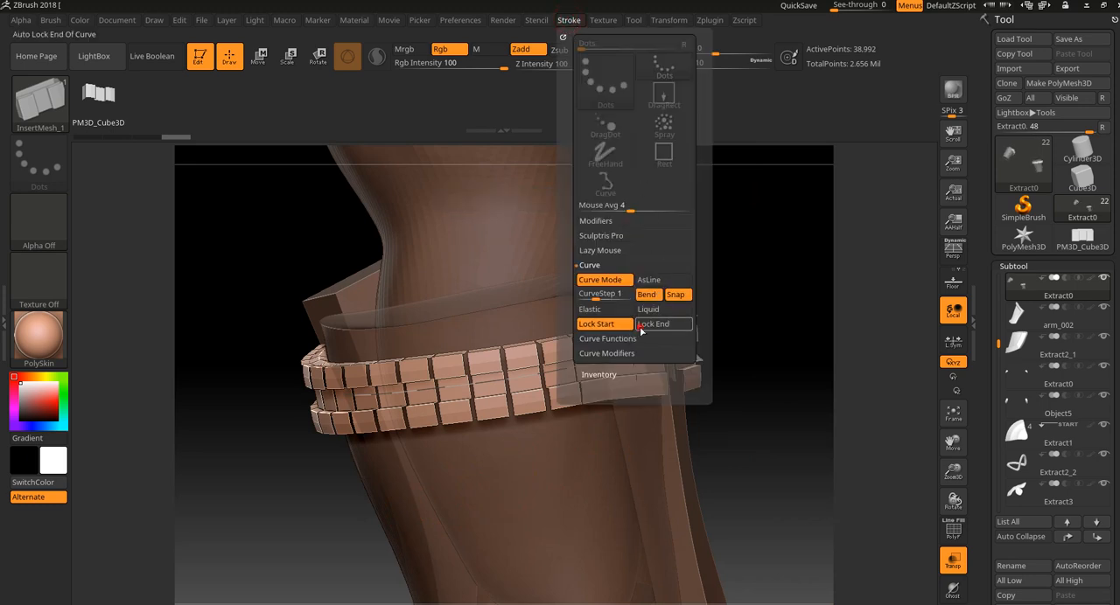
left_click_drag(318, 506, 376, 525)
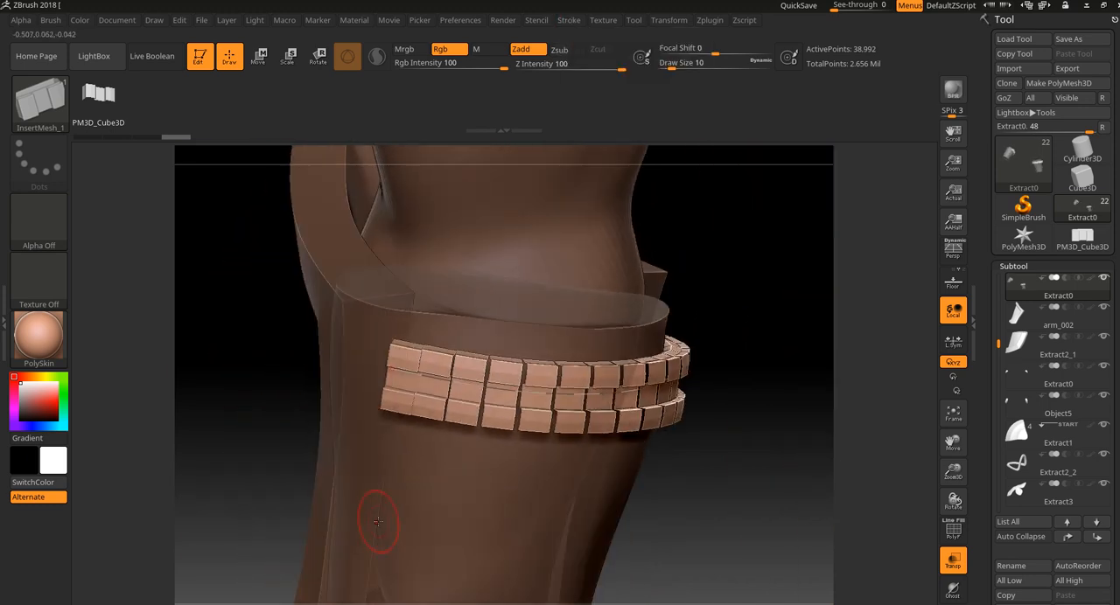
left_click_drag(391, 365, 373, 369)
key("ctrl+z")
Turn off transparency and pull the strip curve's starting end onto the outer plate's rim.
left_click(952, 563)
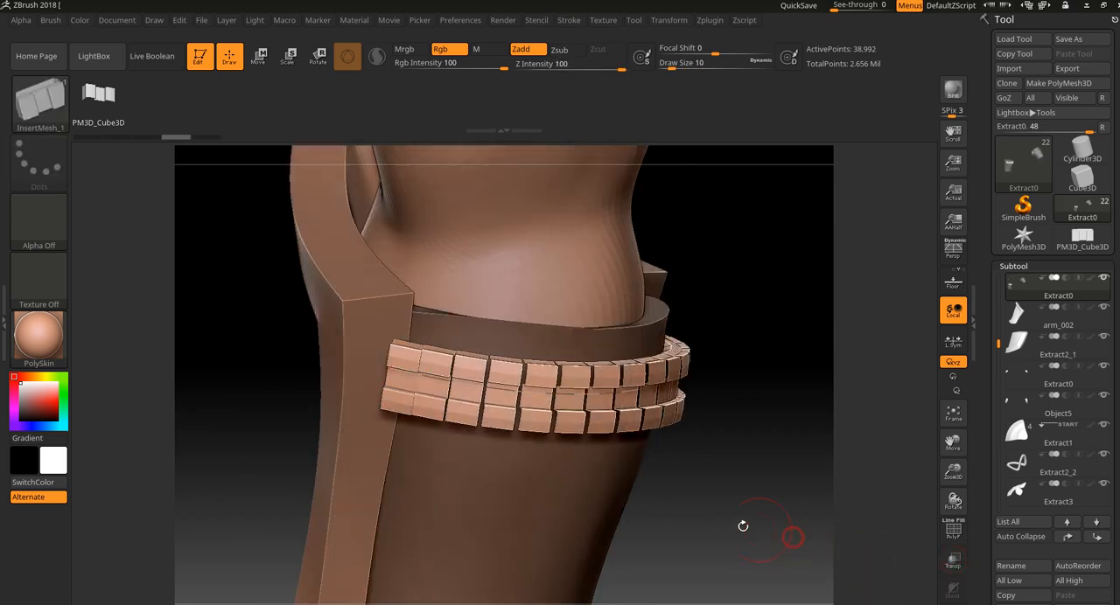
left_click_drag(297, 400, 375, 402)
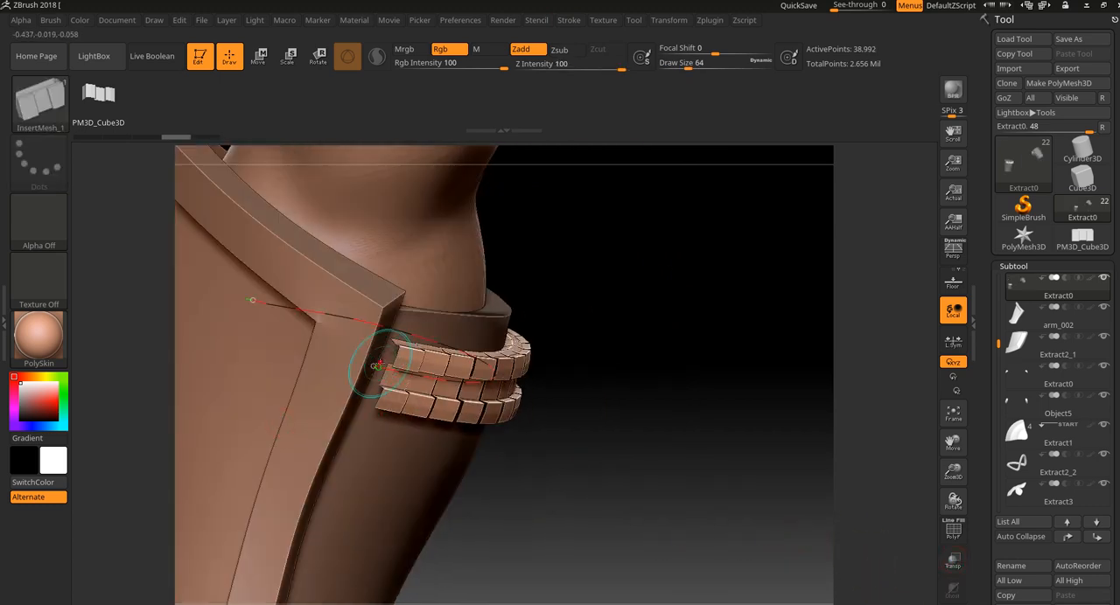
left_click_drag(377, 365, 339, 355)
left_click_drag(635, 485, 858, 393)
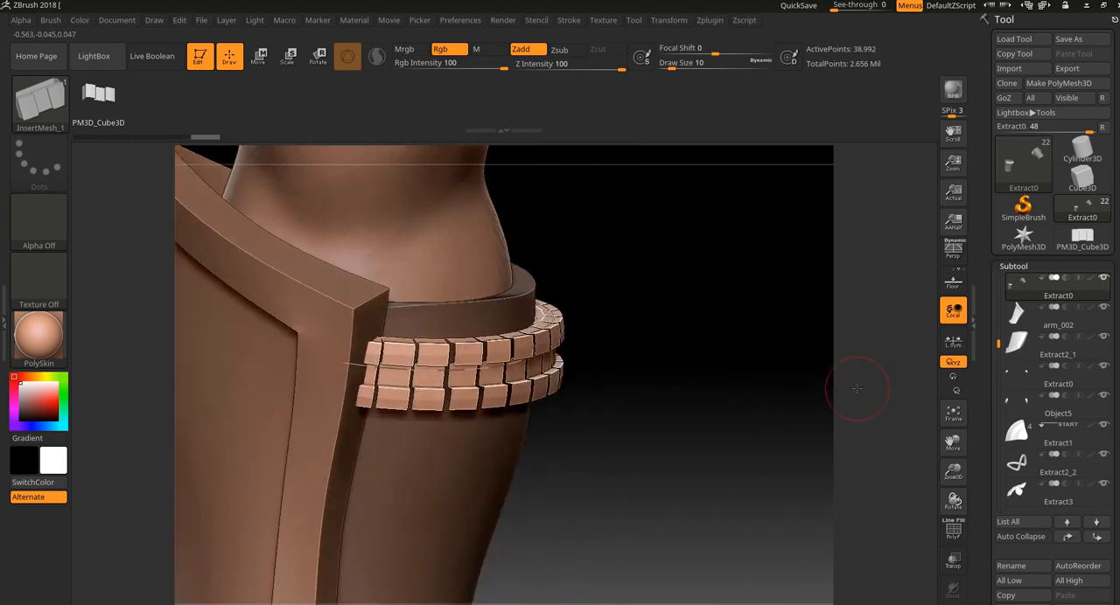
left_click_drag(347, 362, 340, 359)
left_click_drag(778, 424, 495, 435)
left_click_drag(571, 317, 707, 325)
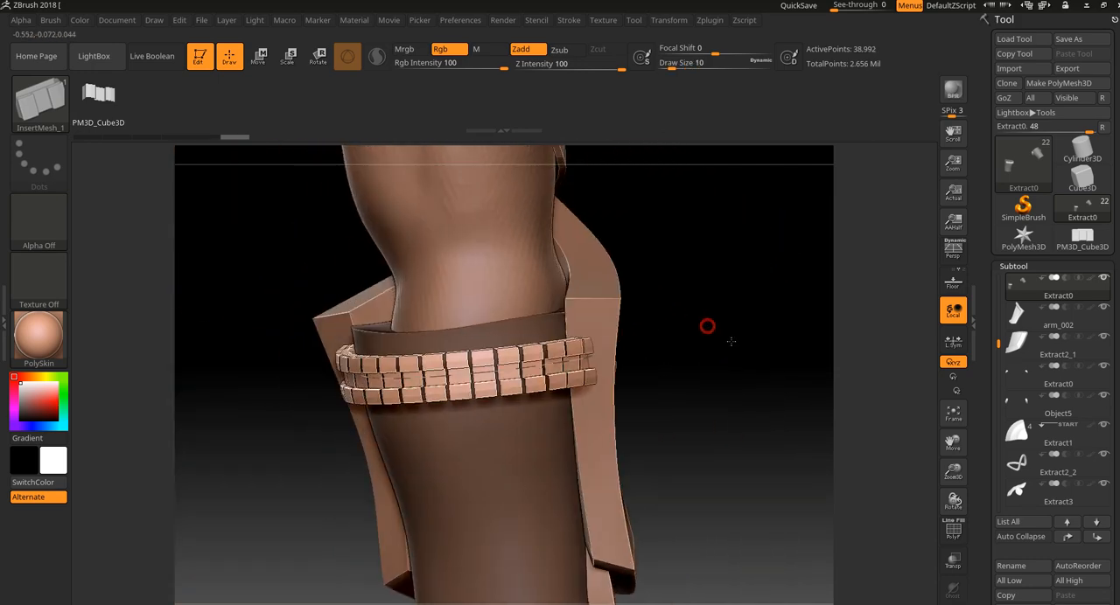
Turn off Lock Start for the curve and extend the strip's starting end further across the plate's rim.
left_click(575, 21)
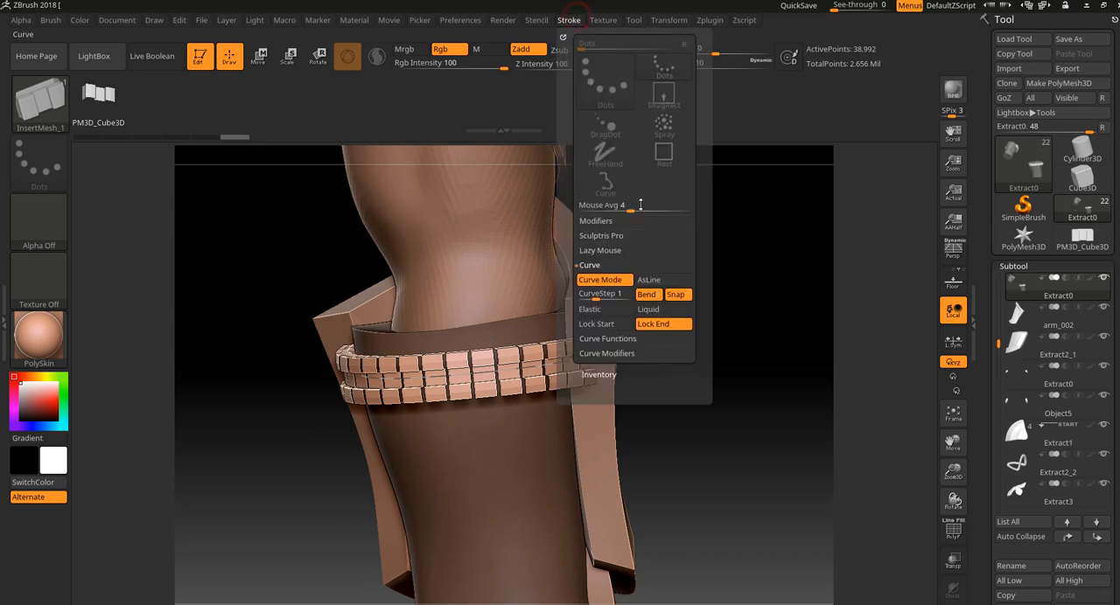
left_click(609, 330)
left_click_drag(638, 455, 747, 439)
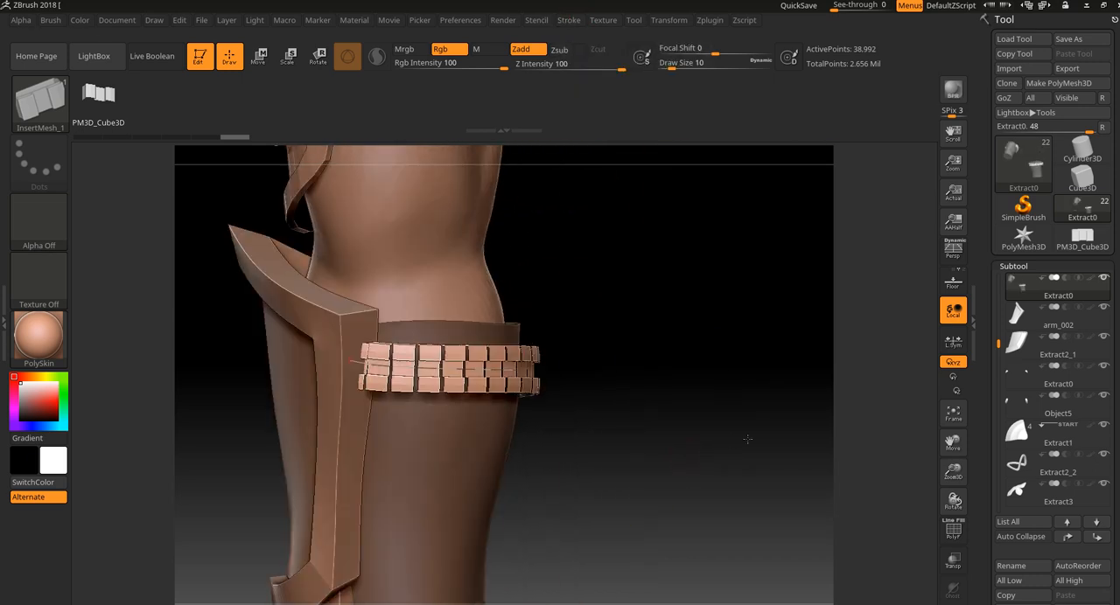
left_click_drag(350, 361, 346, 361)
left_click_drag(614, 433, 443, 388)
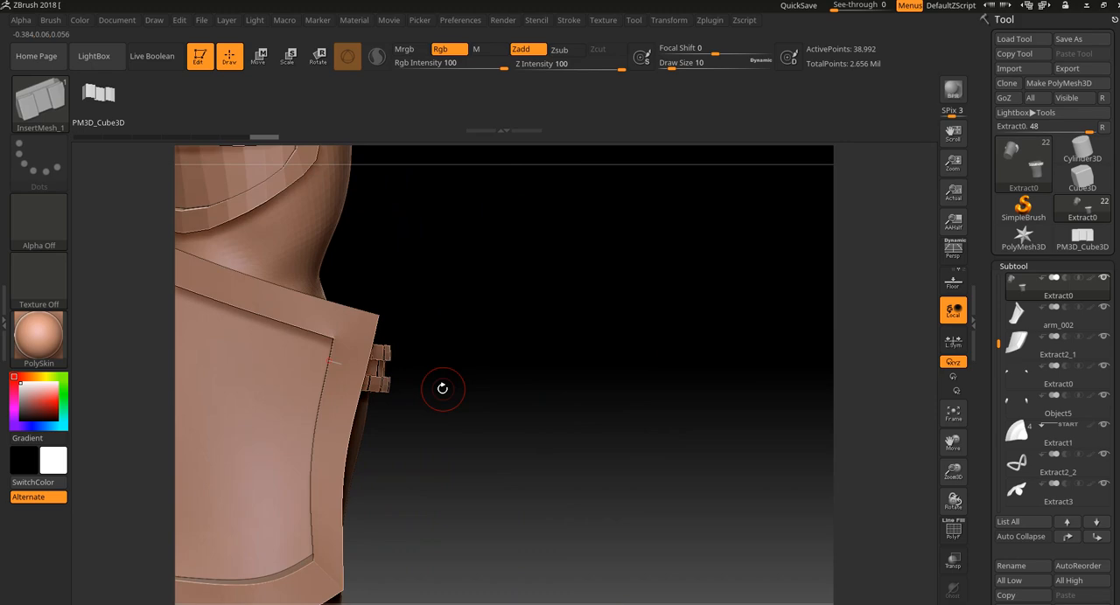
left_click(316, 357)
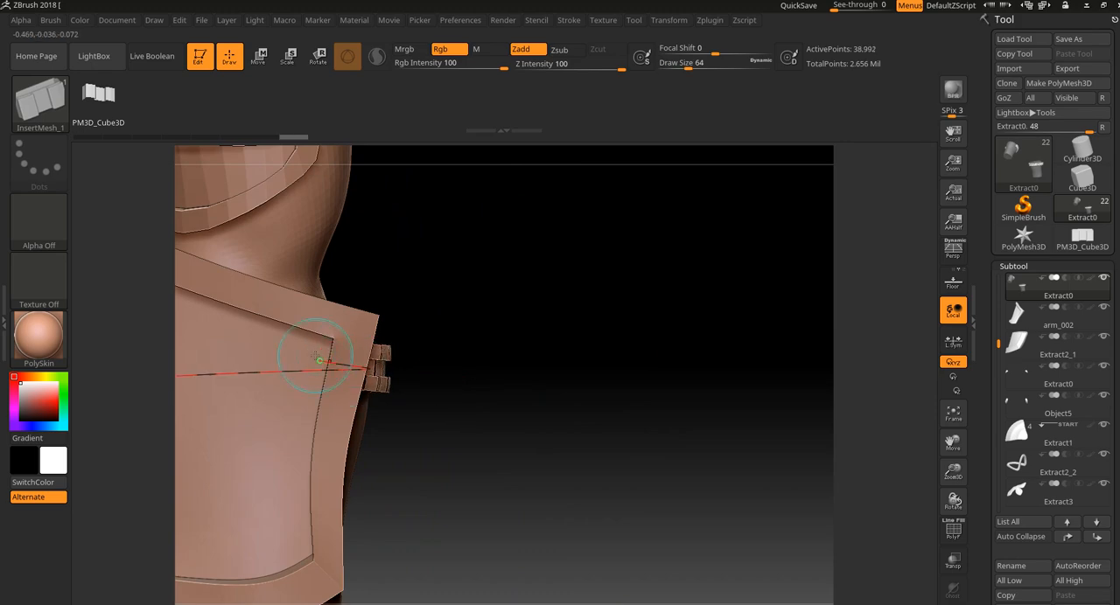
left_click_drag(661, 437, 382, 403)
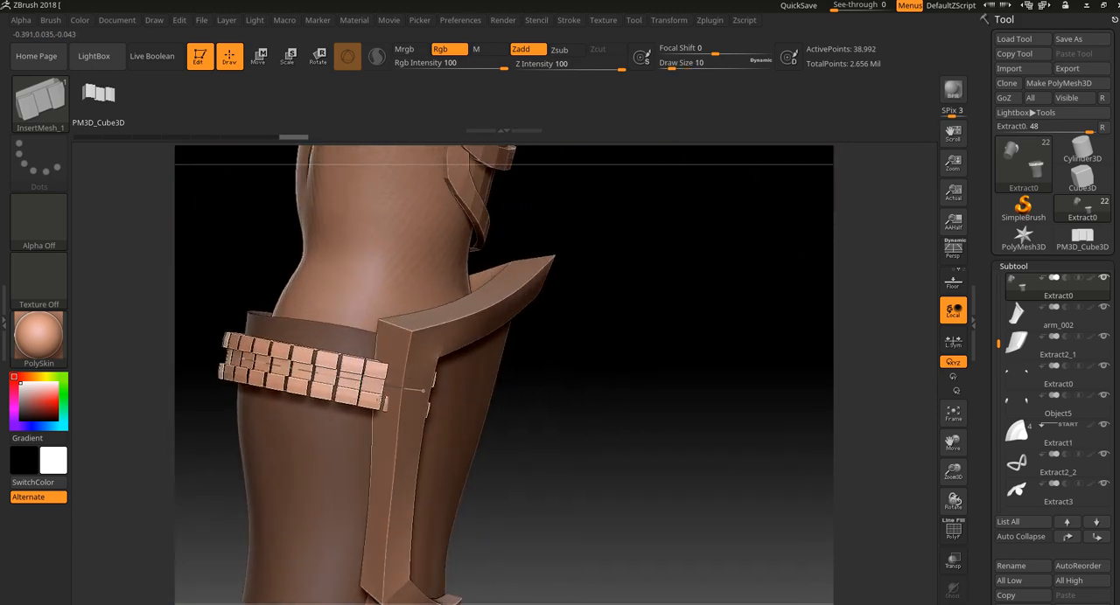
left_click_drag(503, 400, 618, 415)
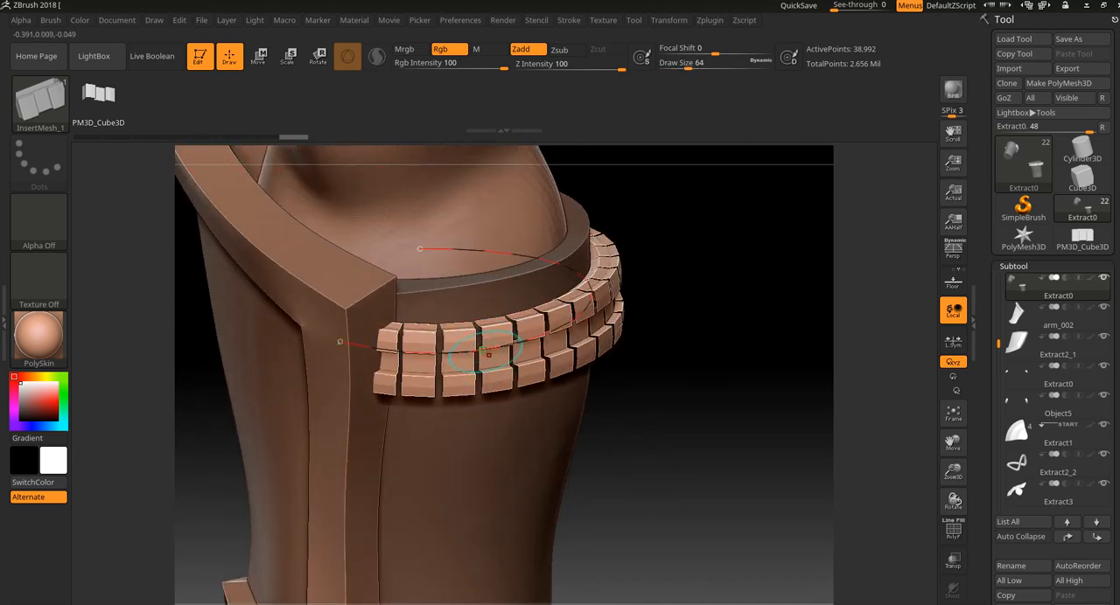
Turn on Weld Points in the InsertMesh brush's modifiers.
left_click(50, 20)
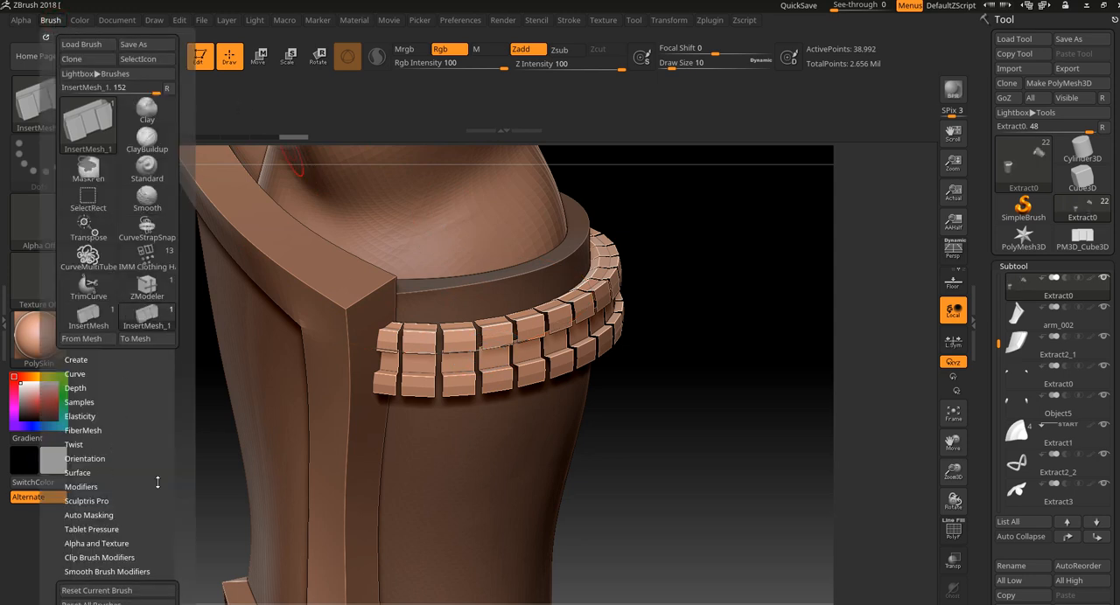
left_click_drag(158, 482, 138, 348)
left_click(143, 437)
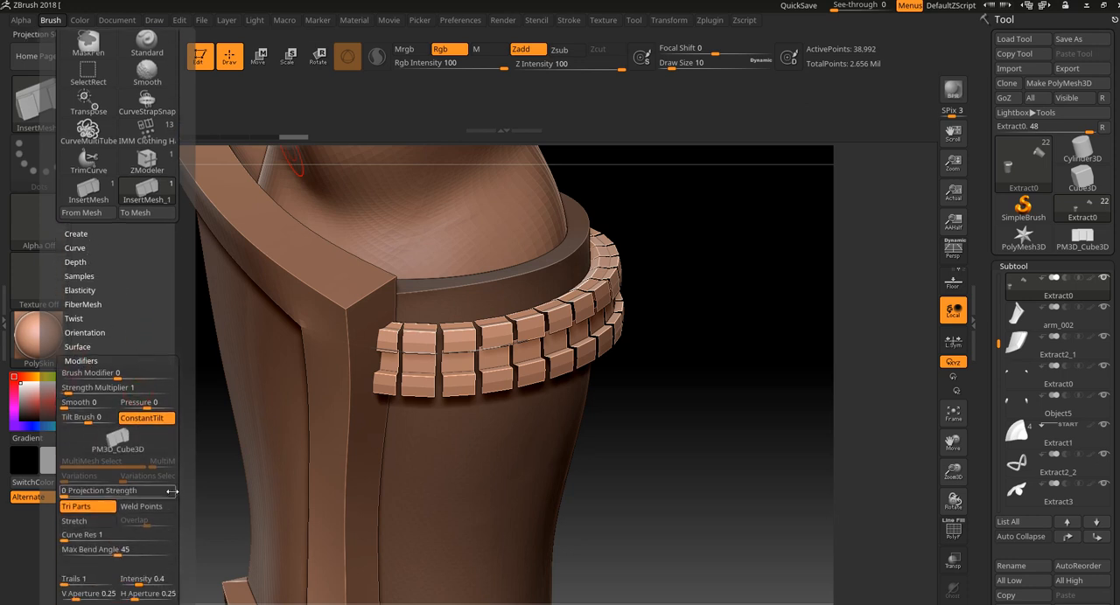
left_click(147, 506)
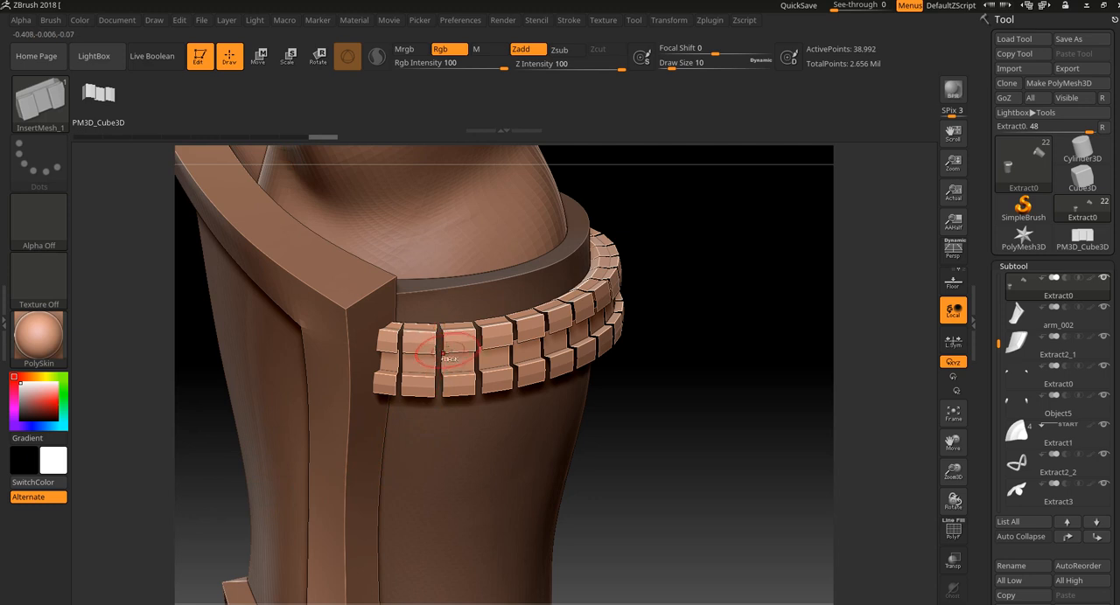
key("ctrl+z")
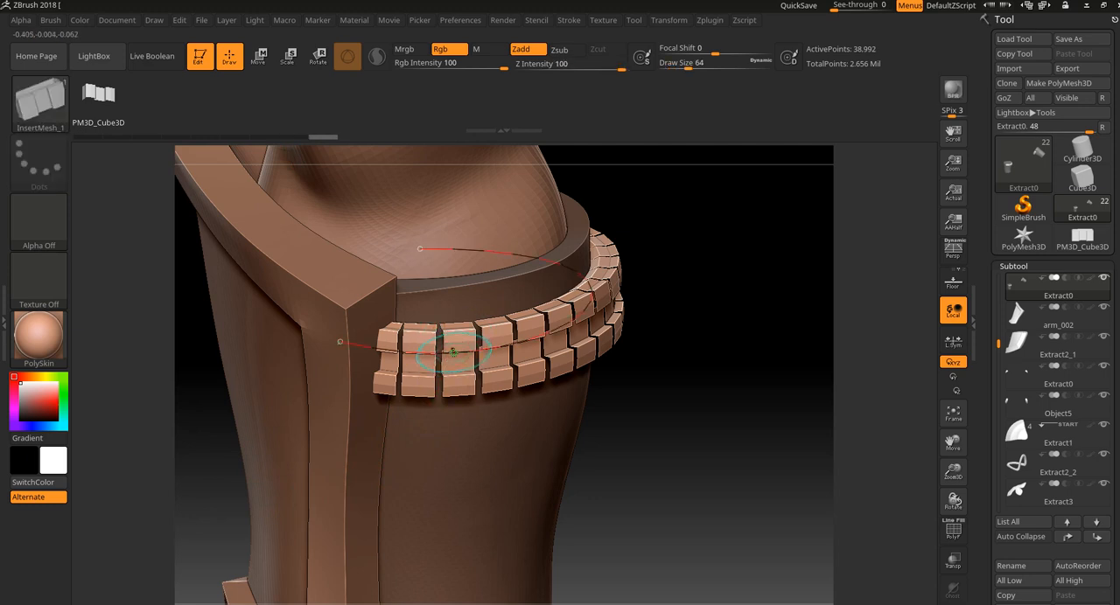
left_click_drag(700, 422, 687, 395)
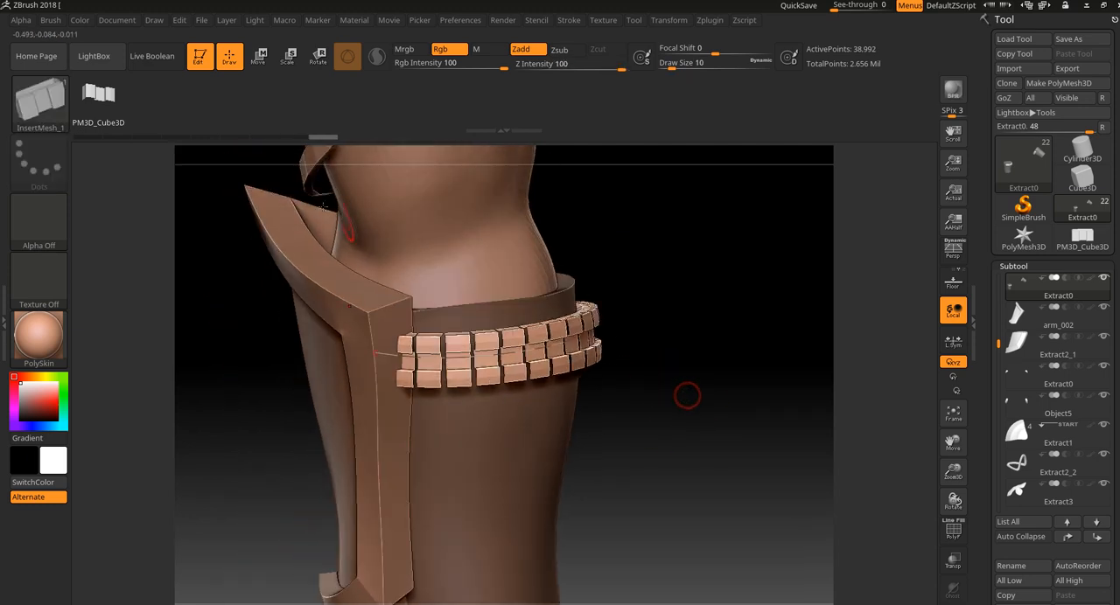
Turn on Stretch in the InsertMesh brush's modifiers and refresh the strip's curve to rebuild its segments.
left_click(52, 21)
left_click_drag(163, 399, 163, 245)
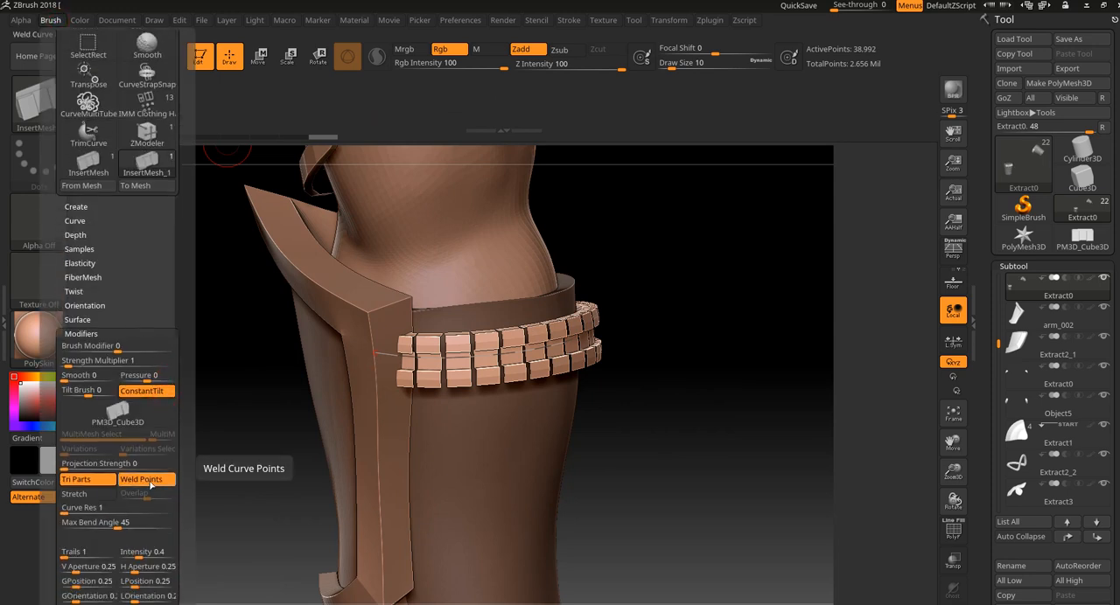
left_click(90, 495)
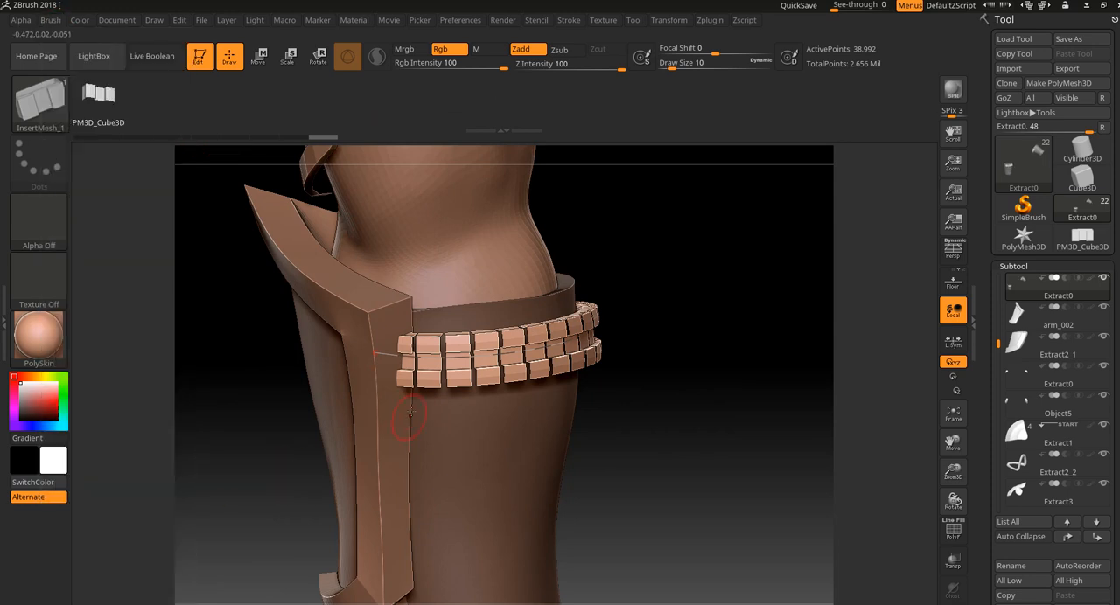
left_click(450, 359)
left_click_drag(682, 415, 608, 422)
left_click_drag(336, 444, 437, 445)
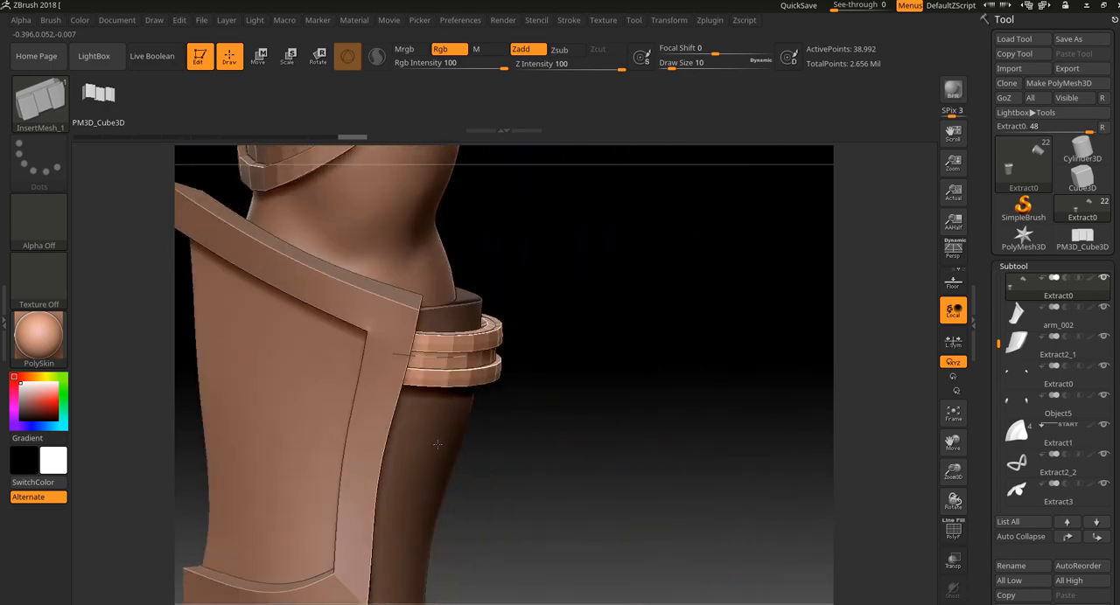
Set the brush's Imbed depth to 0, refresh the strip on the forearm guard and check its polygons in wireframe.
left_click(51, 21)
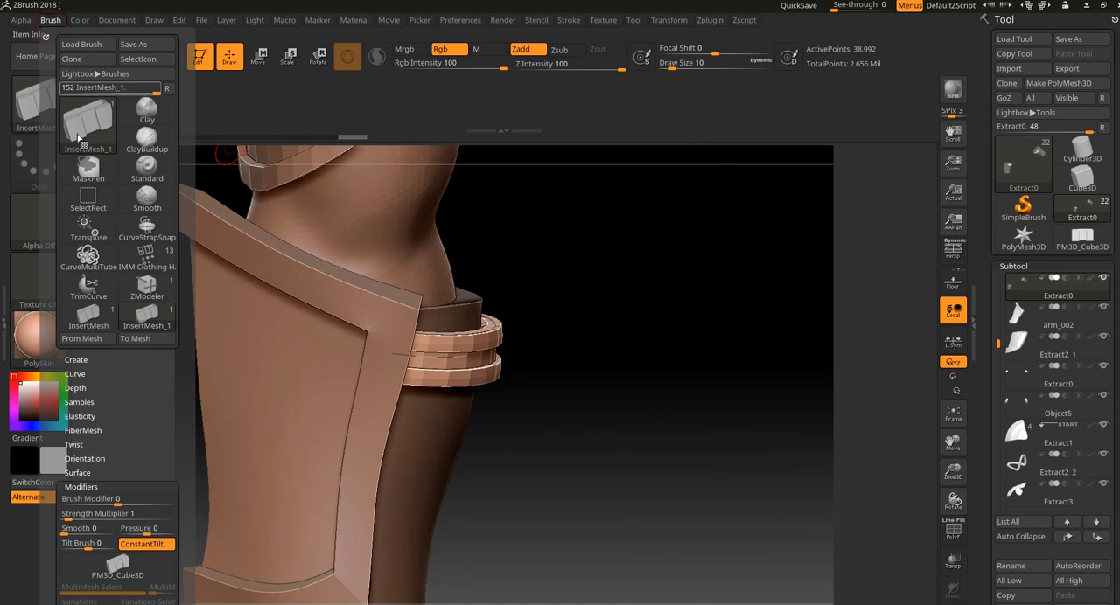
left_click(83, 389)
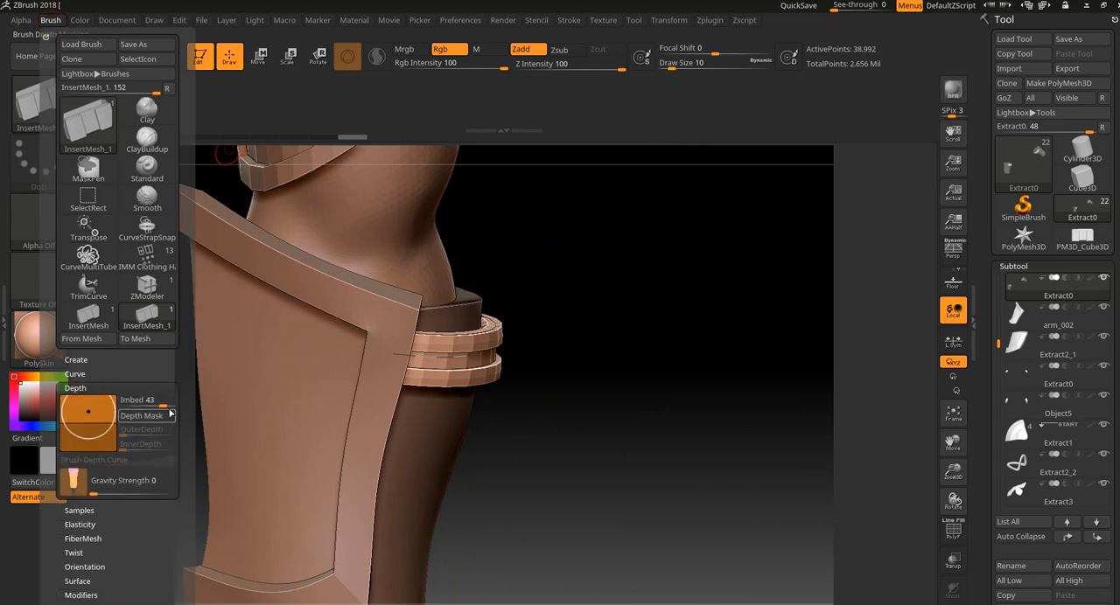
left_click_drag(159, 408, 150, 408)
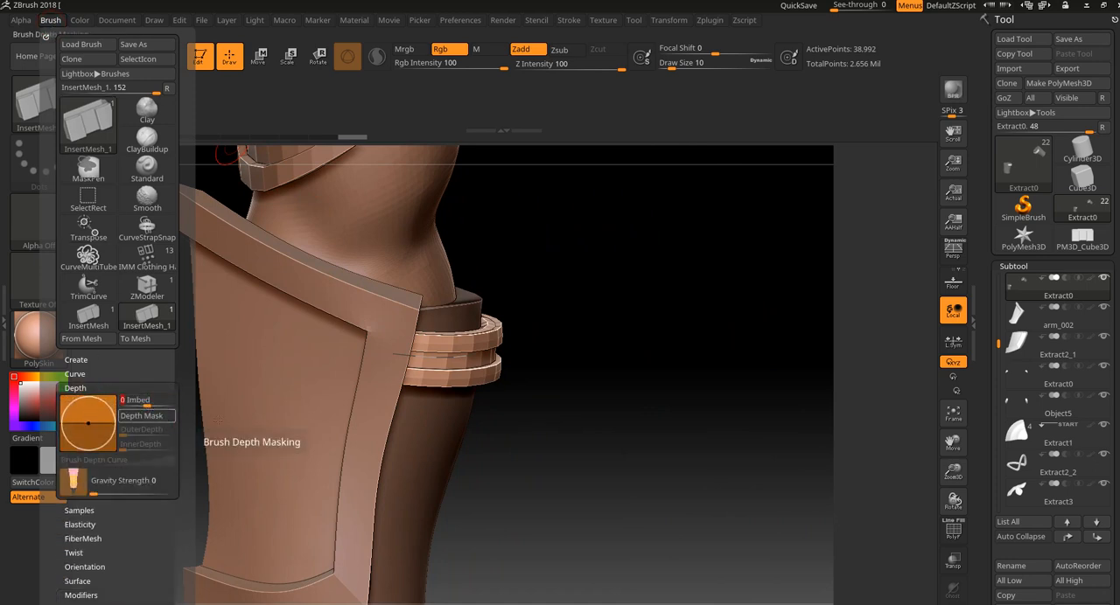
left_click(450, 352)
mouse_move(591, 362)
left_mouse_down()
mouse_move(408, 515)
mouse_move(408, 410)
mouse_move(438, 367)
left_mouse_up()
key("shift+f")
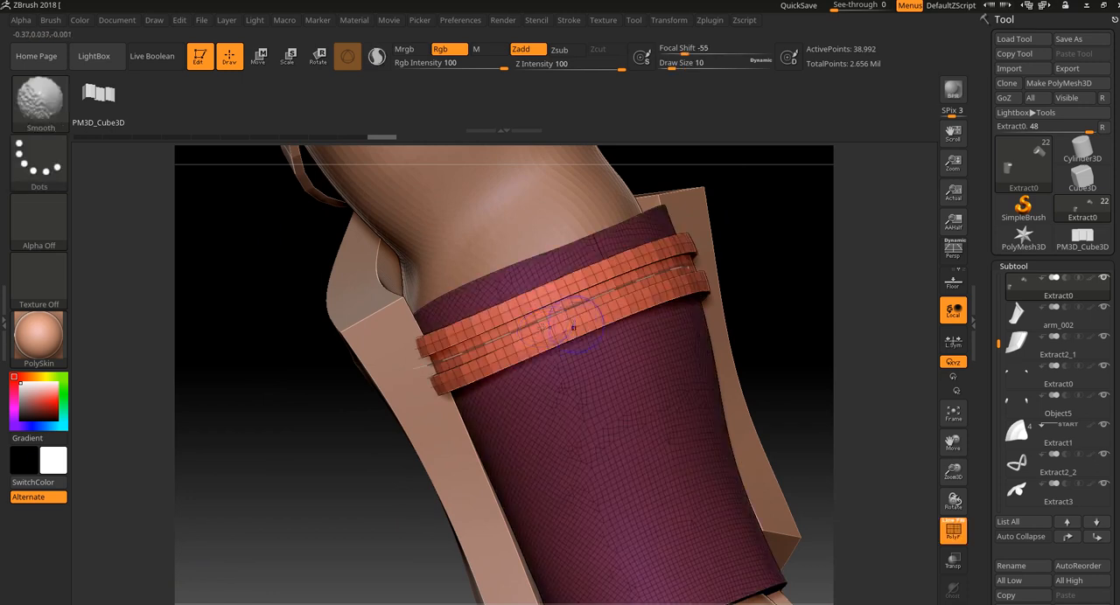
key("shift+f")
left_click_drag(788, 243, 792, 282, "alt")
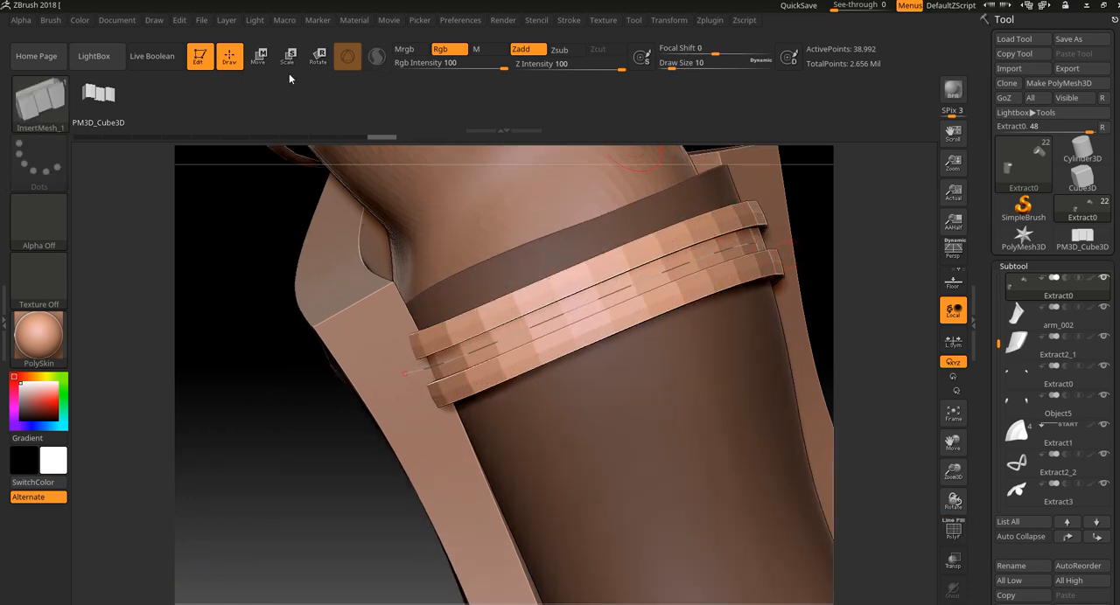
Set the InsertMesh brush's Curve Res to 6 in its modifiers and check the strip's polygons in wireframe.
left_click(54, 21)
scroll(99, 374, "down", 5)
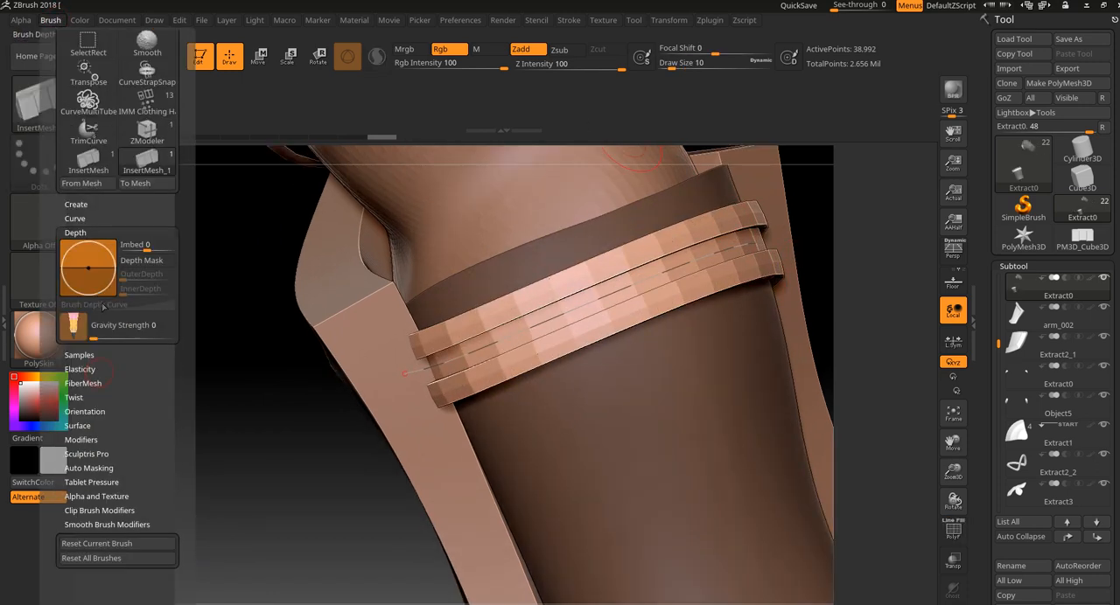
left_click(80, 440)
scroll(113, 350, "down", 5)
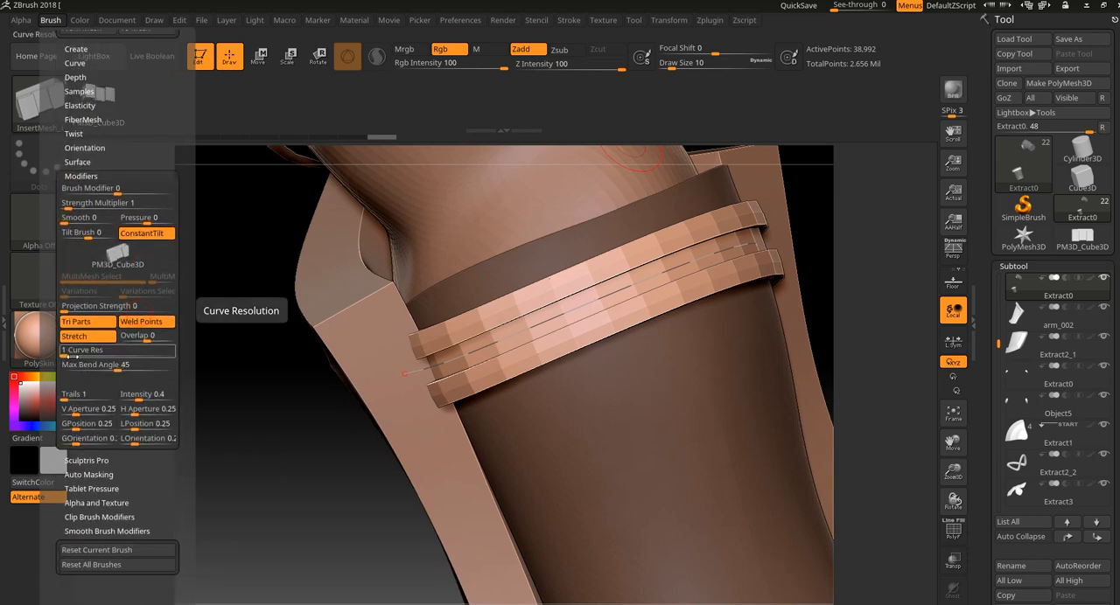
left_click_drag(70, 356, 79, 357)
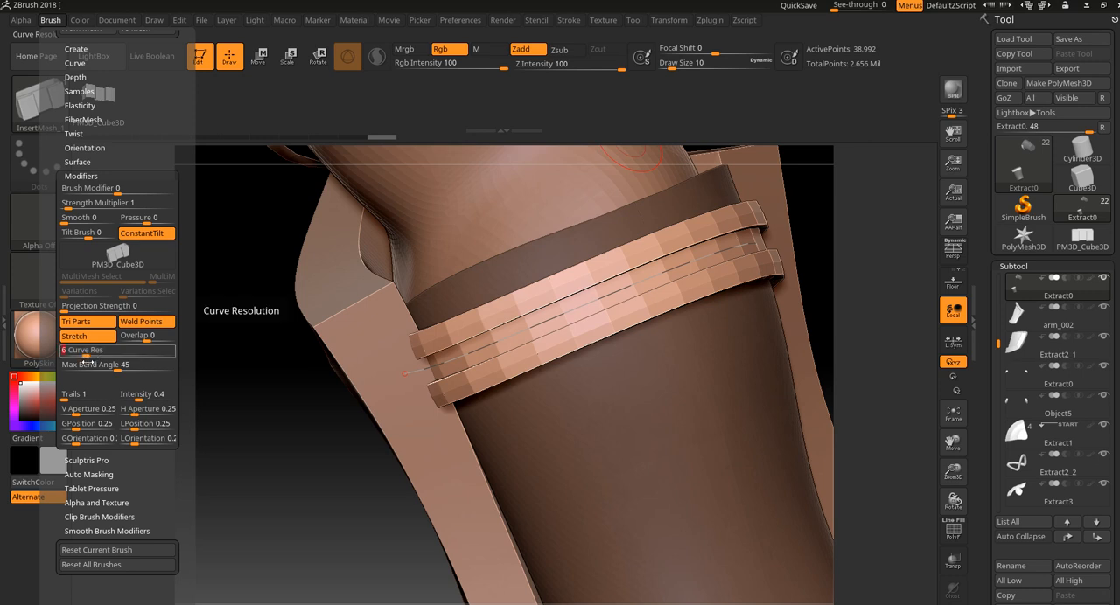
key("shift+f")
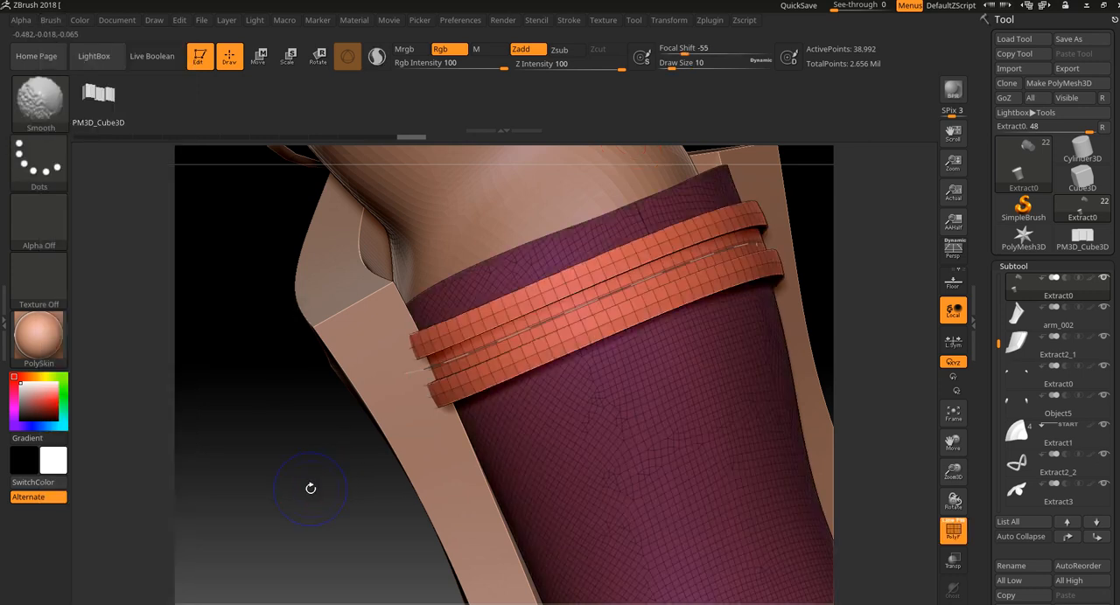
key("ctrl")
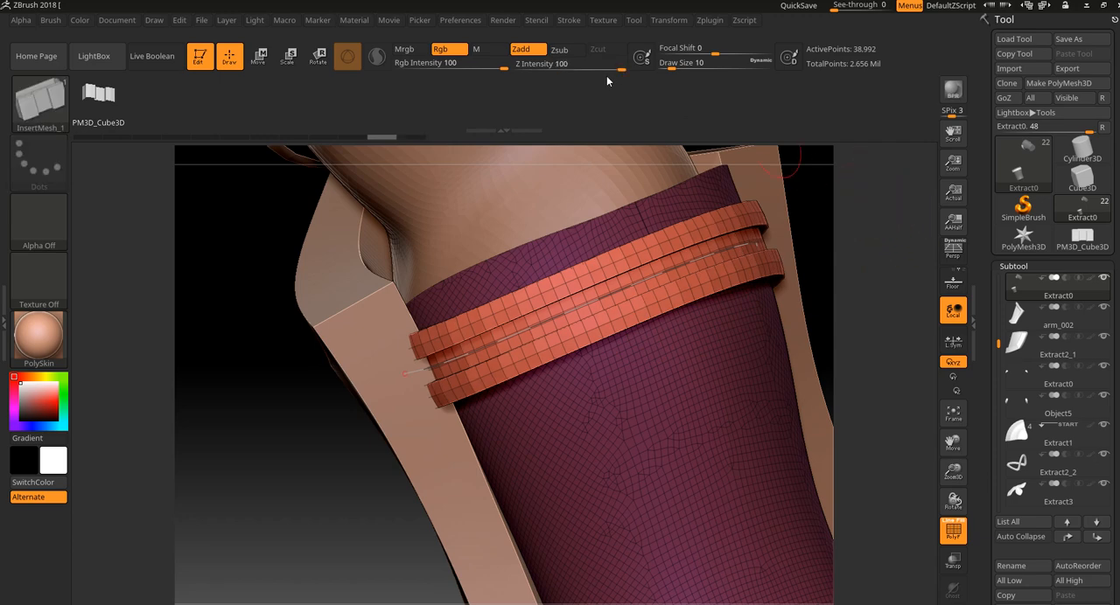
Set the curve's CurveStep to 0.6, refresh the strip on the forearm guard and turn off the wireframe display.
left_click(569, 20)
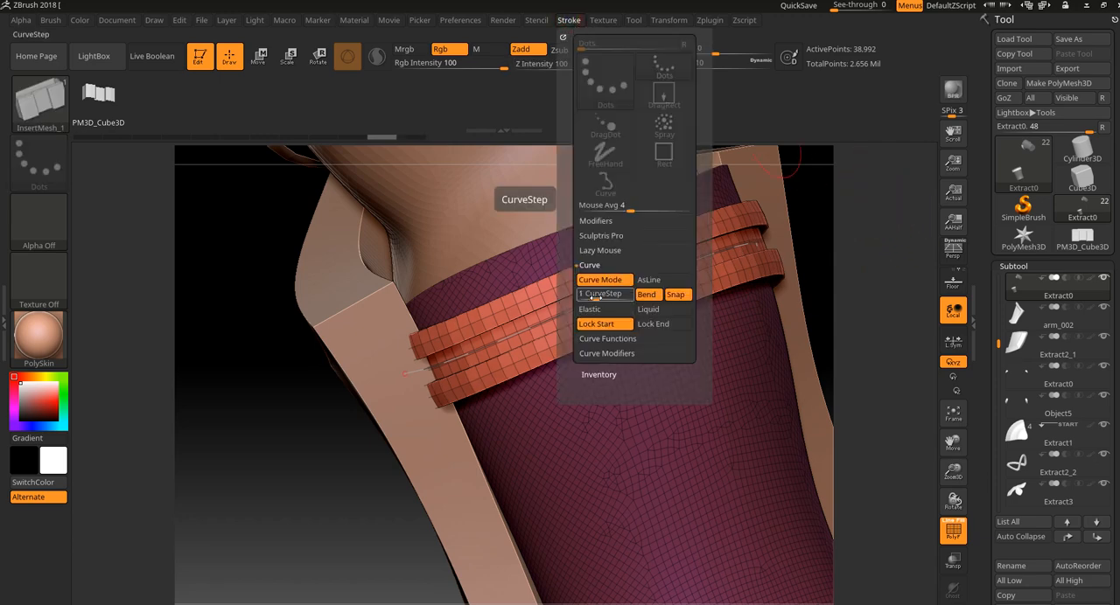
key("ctrl+z")
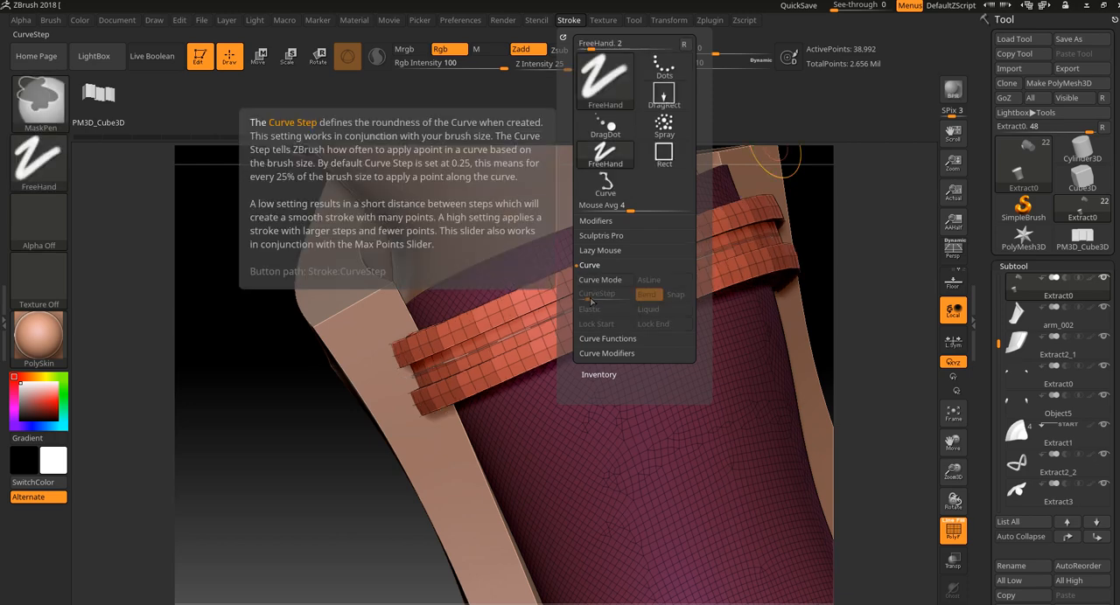
left_click(610, 298)
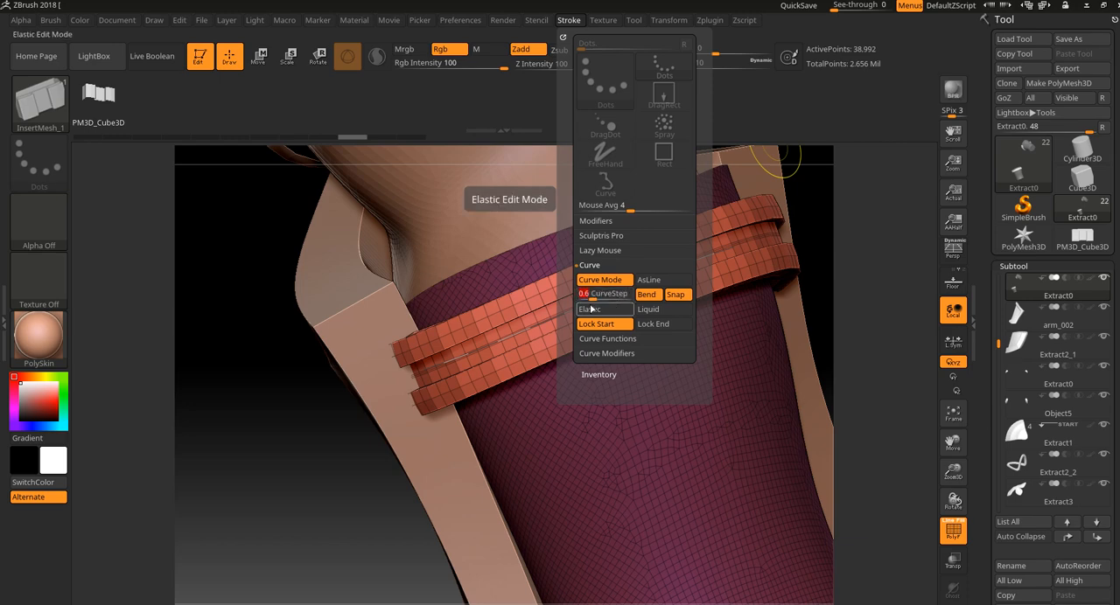
left_click(537, 323)
mouse_move(298, 420)
left_mouse_down()
mouse_move(268, 430)
mouse_move(315, 437)
left_mouse_up()
key("shift+f")
Delete the strip's active curve, keeping the strip geometry, and inspect the strip around the forearm guard.
left_click_drag(684, 400, 621, 293, "alt")
left_click_drag(643, 353, 653, 300)
mouse_move(632, 407)
left_mouse_down("alt")
mouse_move(610, 349)
mouse_move(494, 359)
mouse_move(598, 342)
left_mouse_up("alt")
left_click_drag(678, 249, 720, 293, "alt")
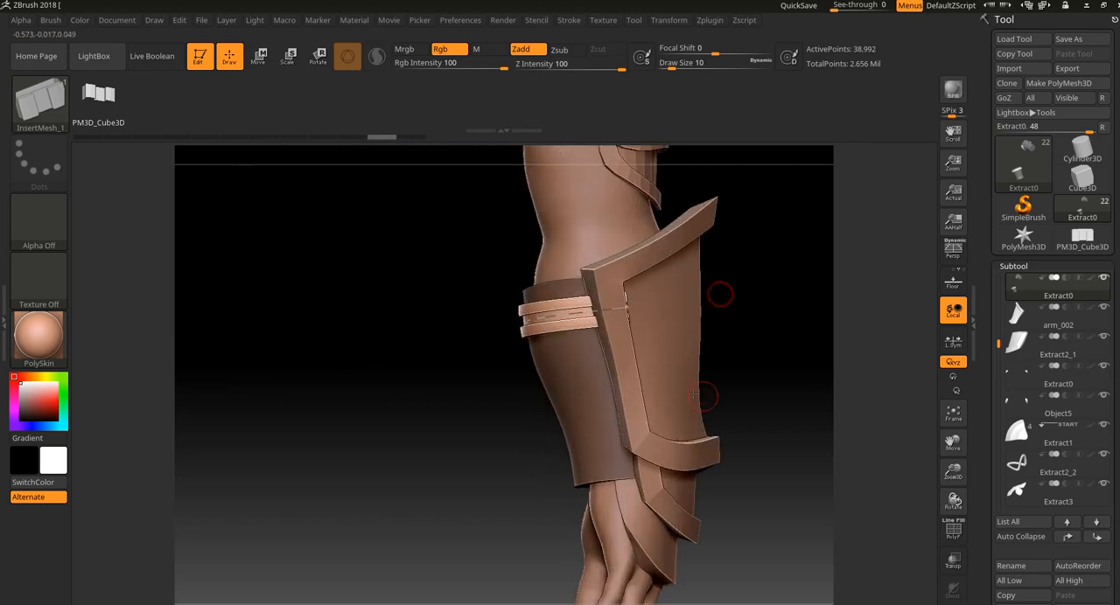
left_click_drag(563, 314, 643, 355)
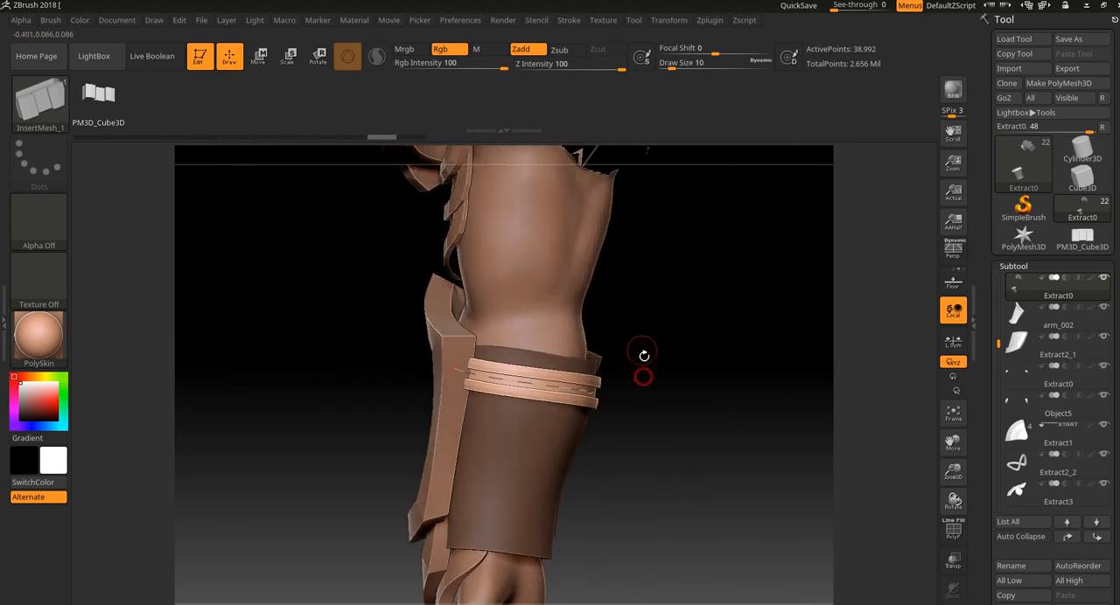
left_click(570, 20)
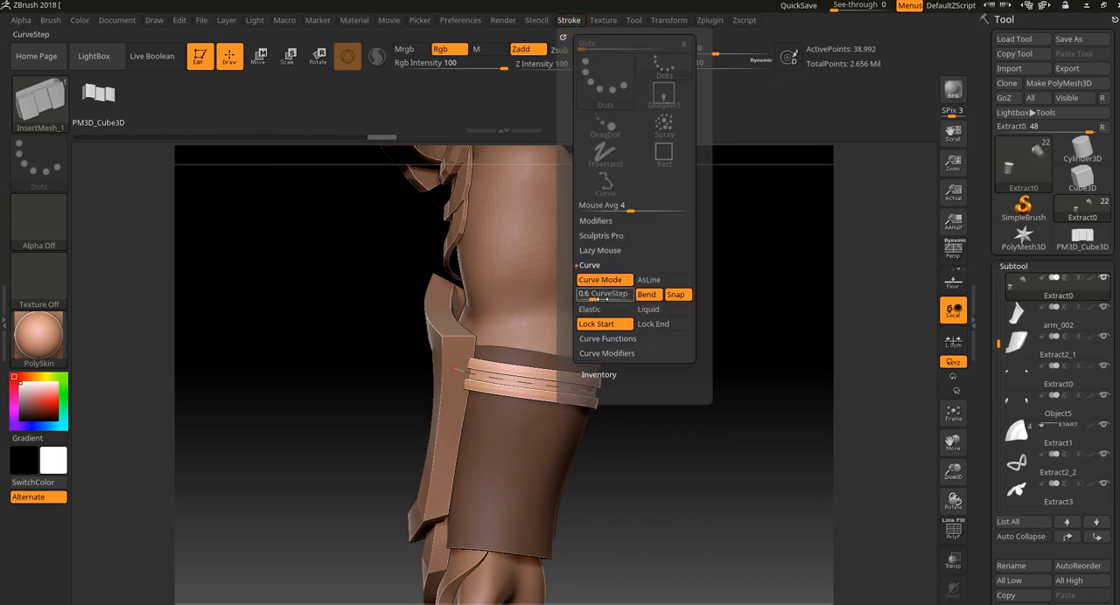
left_click(612, 339)
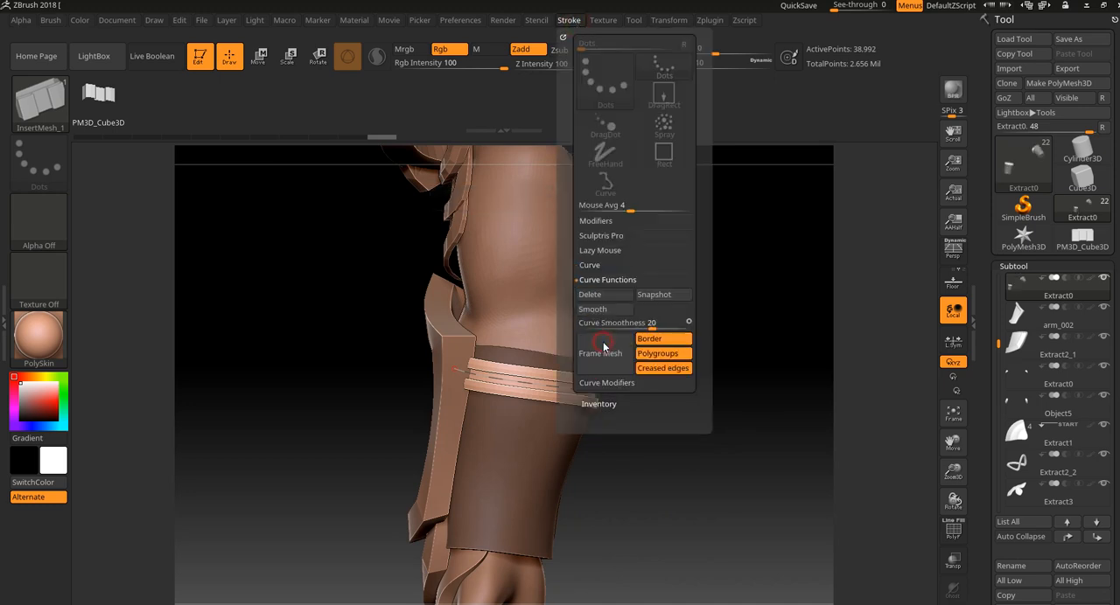
left_click(599, 297)
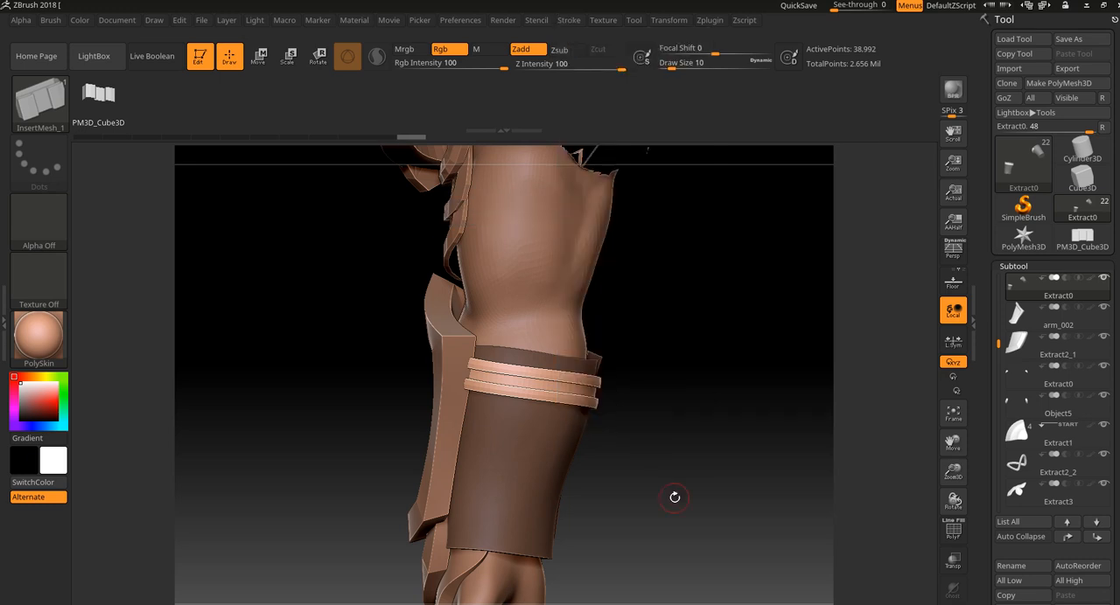
left_click_drag(666, 495, 637, 390)
left_click_drag(407, 336, 394, 401)
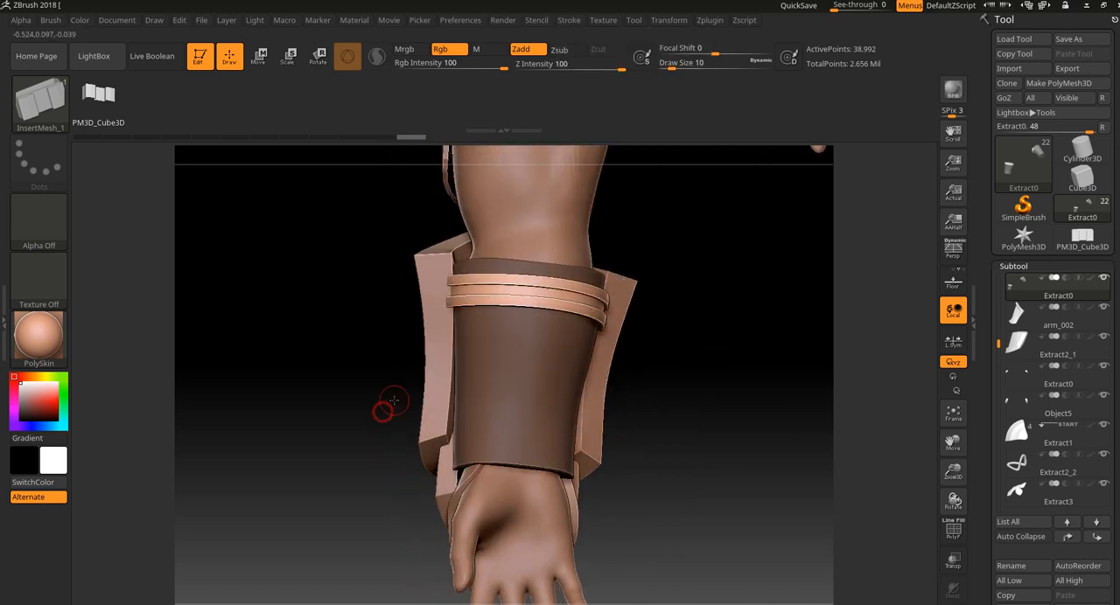
Split the unmasked strip from the forearm guard into its own subtool with Split Unmasked Points.
mouse_move(1043, 299)
scroll(1108, 449, "down", 5)
left_click(1011, 372)
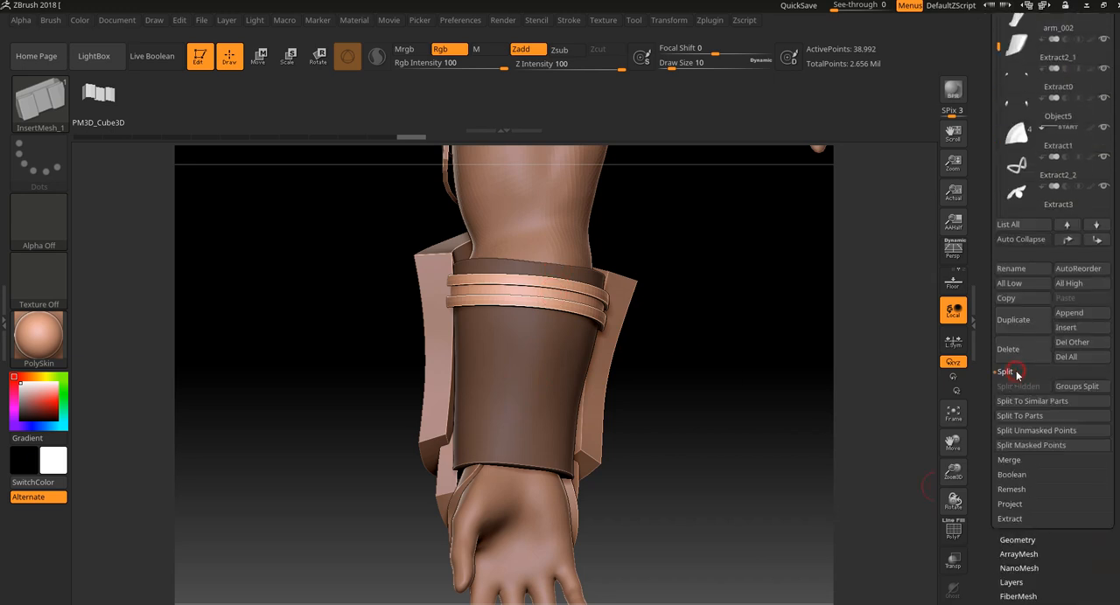
left_click(1063, 431)
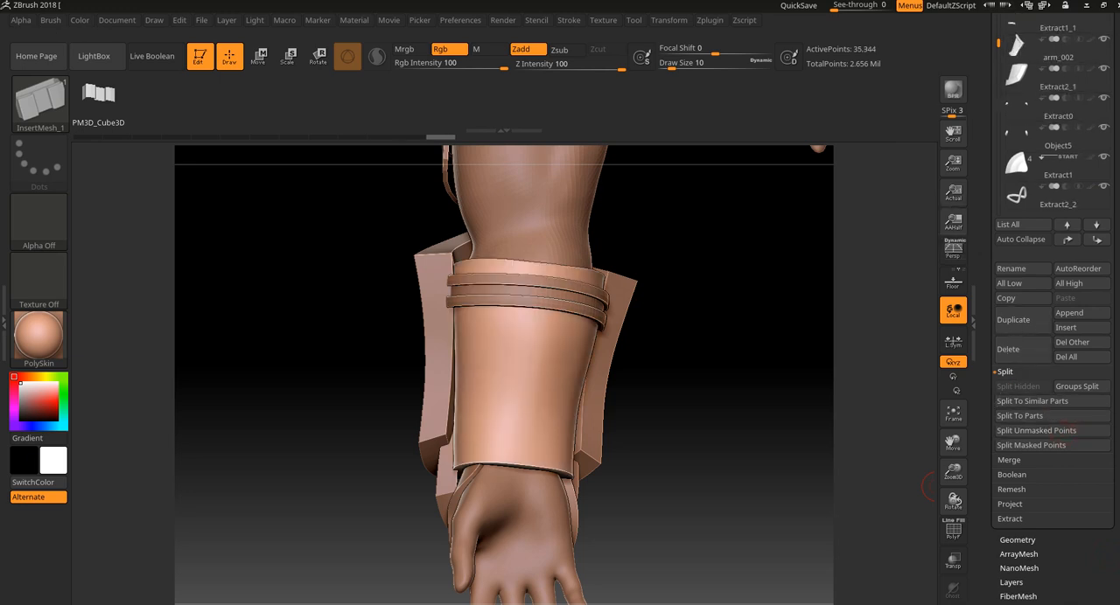
scroll(1050, 350, "up", 3)
mouse_move(1040, 178)
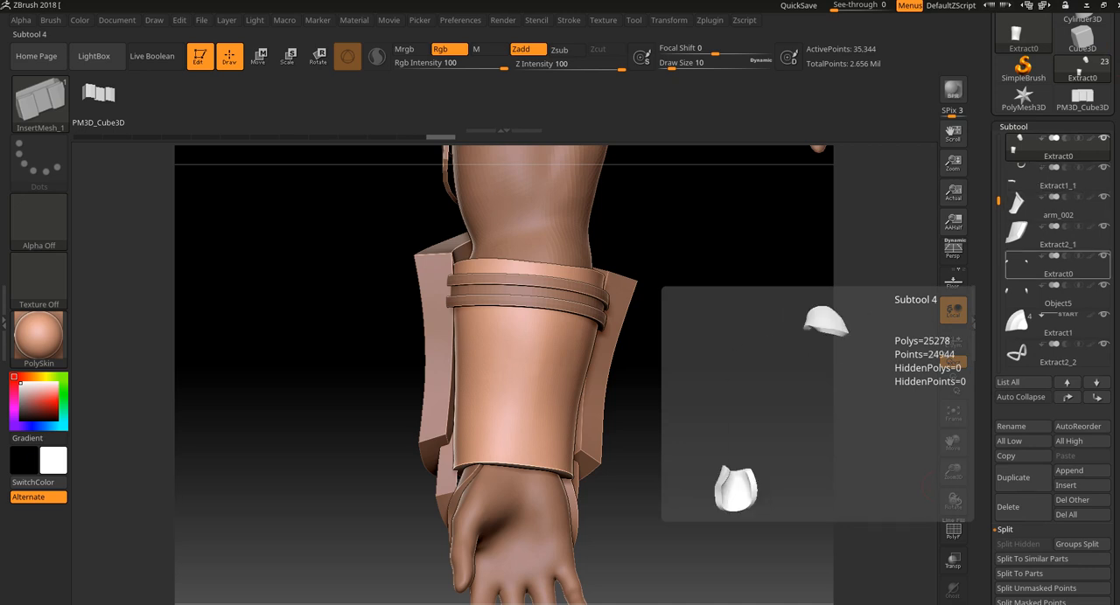
Try a second strip across the lower part of the forearm guard and undo it.
left_click_drag(710, 438, 708, 426)
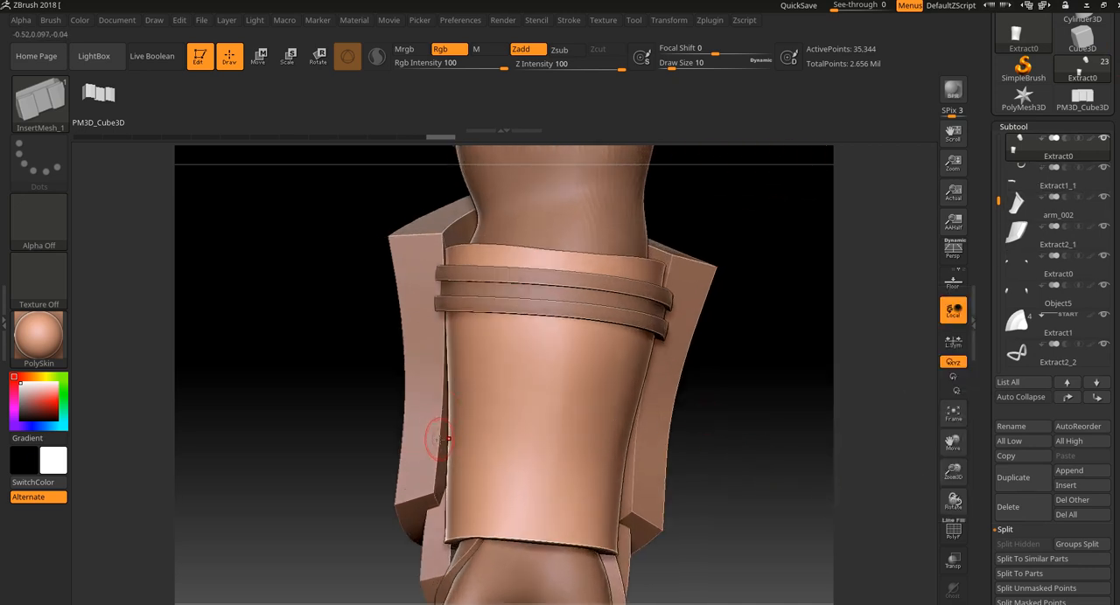
left_click_drag(643, 462, 645, 463)
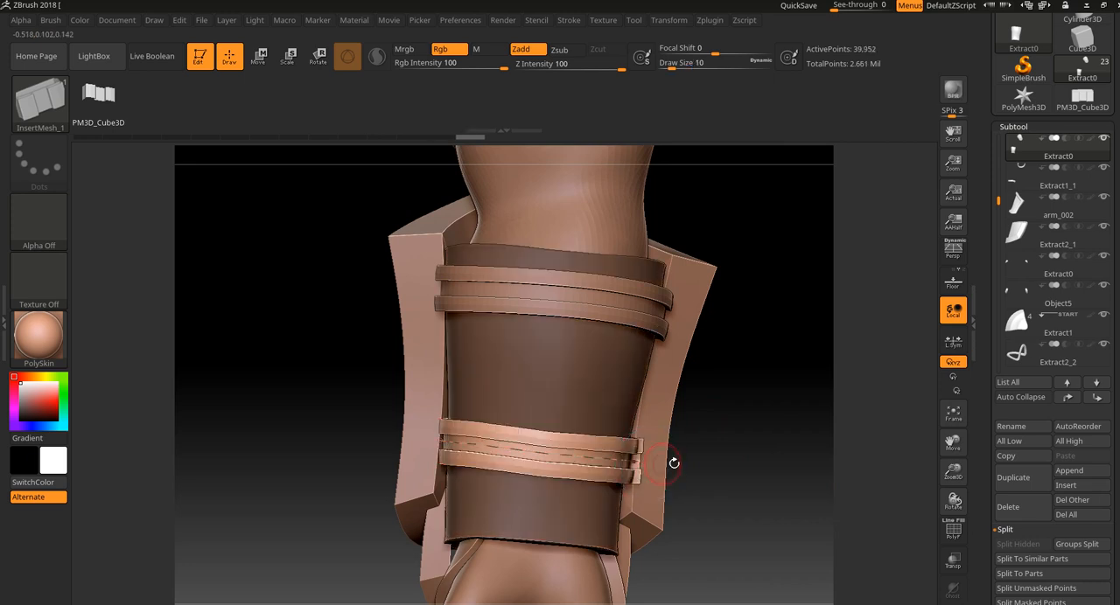
mouse_move(754, 470)
left_mouse_down()
mouse_move(775, 482)
mouse_move(734, 477)
left_mouse_up()
key("ctrl+z")
Show the forearm guard in wireframe and isolate it from the other subtools with Solo.
key("shift+f")
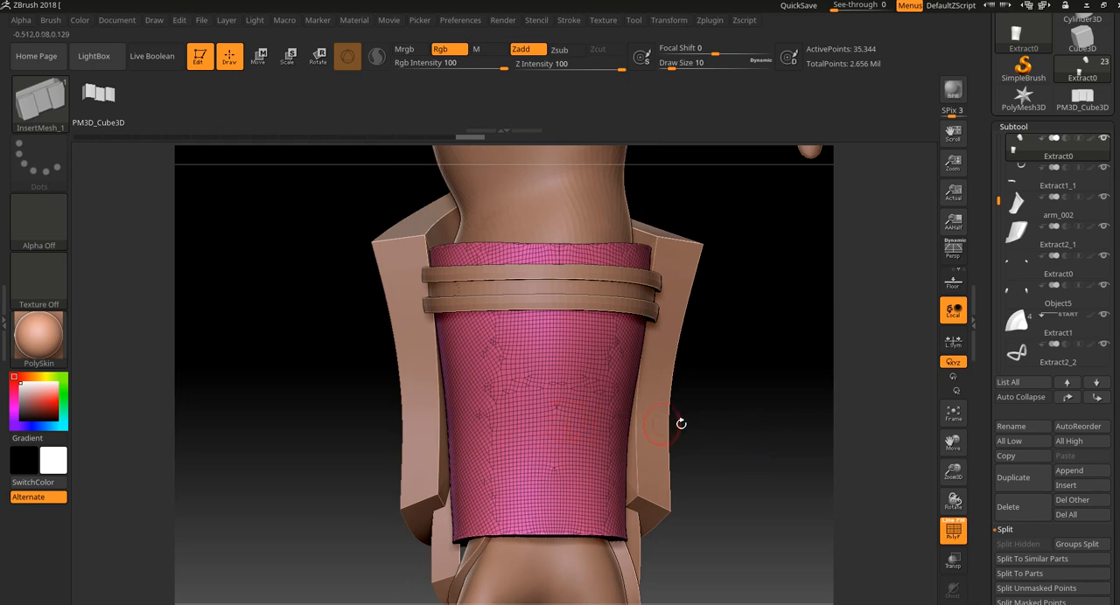
left_click_drag(661, 426, 697, 405)
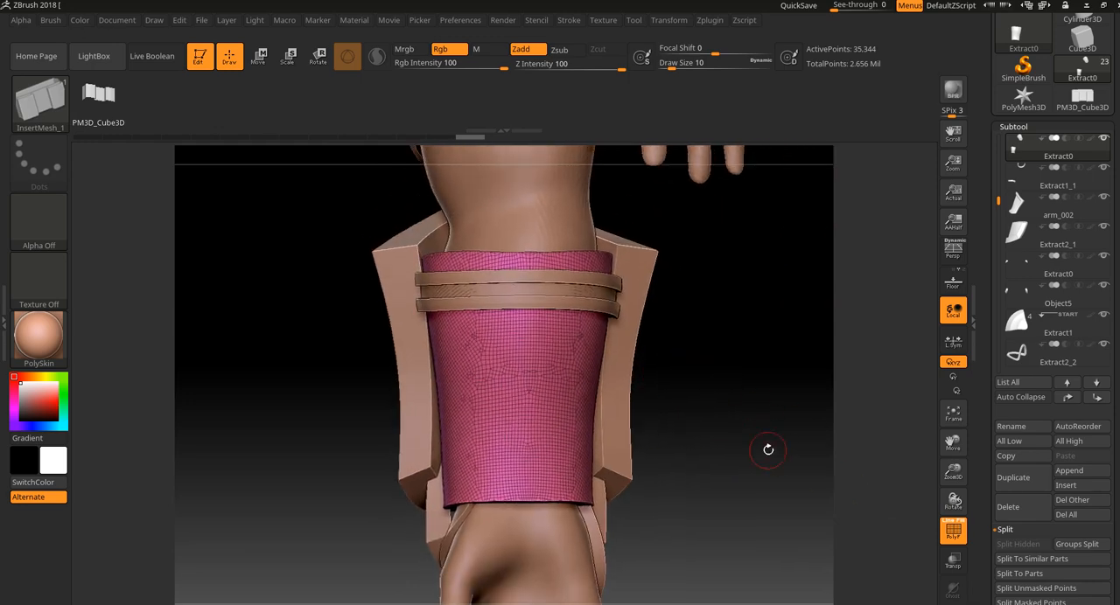
mouse_move(761, 448)
left_mouse_down("alt")
mouse_move(737, 362)
mouse_move(697, 383)
mouse_move(712, 475)
left_mouse_up("alt")
key("ctrl+z")
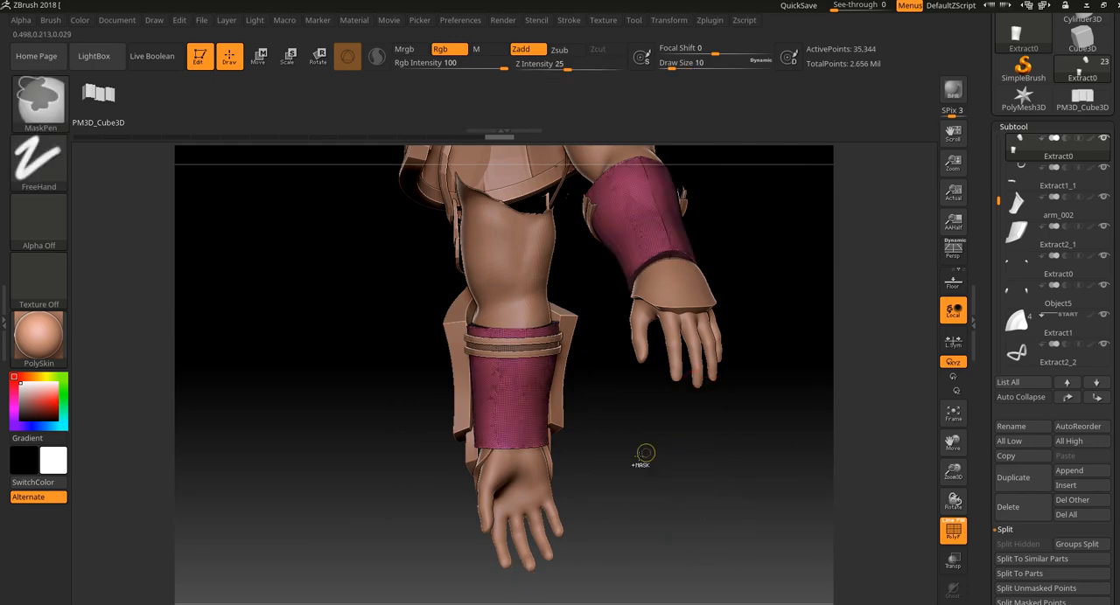
left_click_drag(627, 452, 626, 485)
left_click_drag(697, 483, 690, 428)
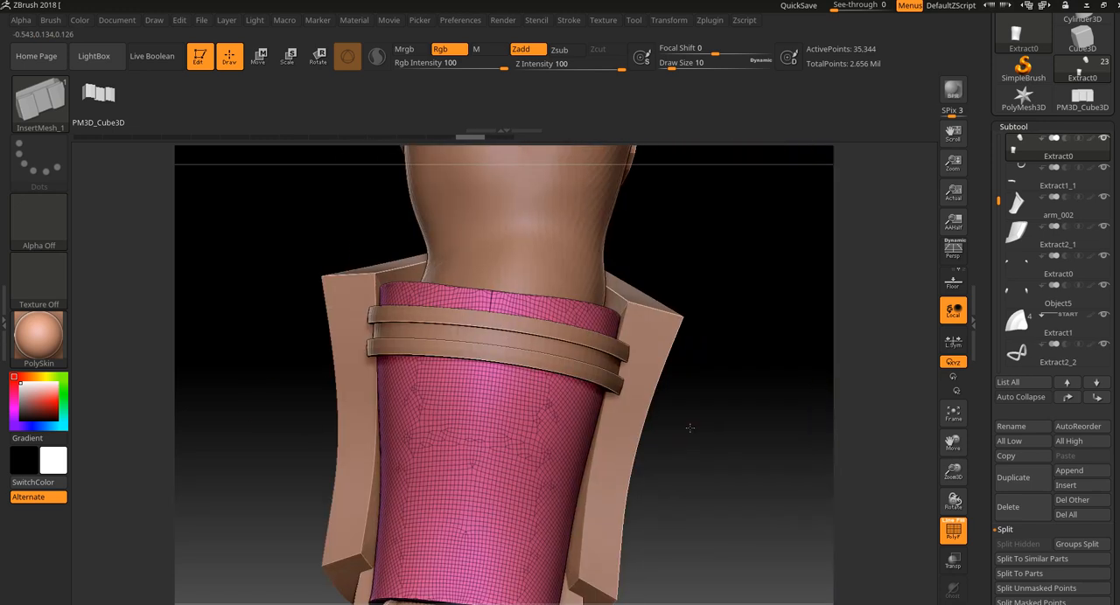
left_click(953, 604)
left_click_drag(775, 480, 728, 446)
left_click_drag(714, 448, 669, 355)
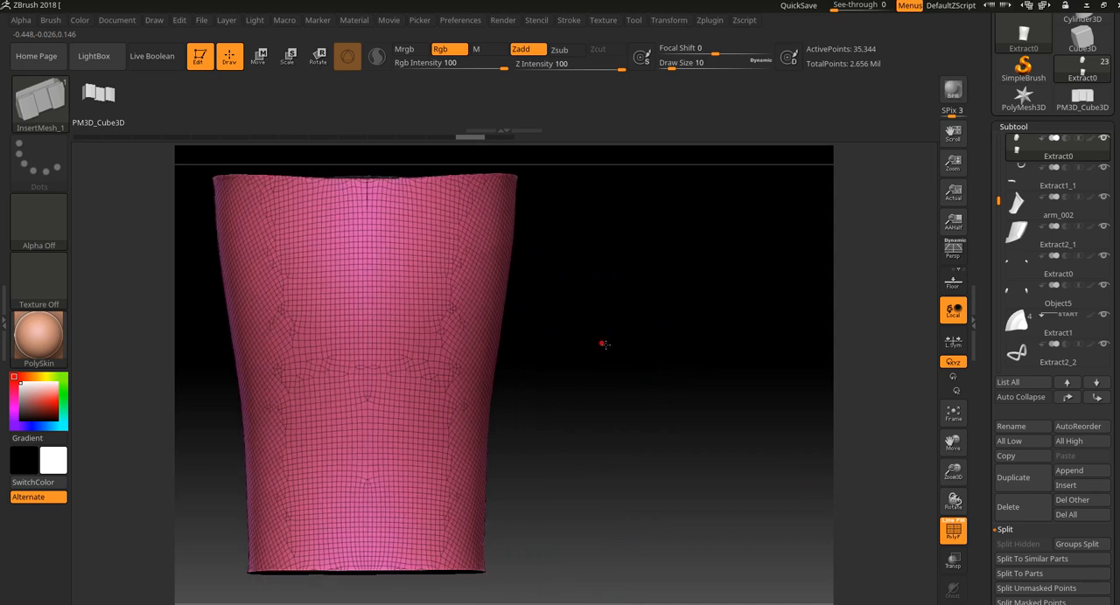
left_click_drag(603, 344, 716, 359, "alt")
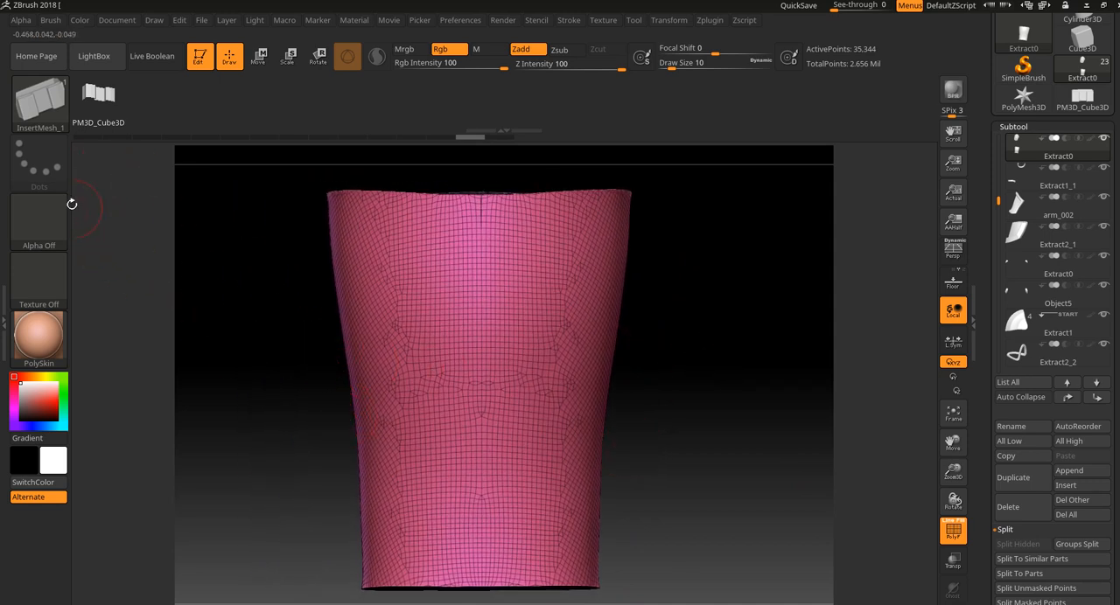
Slice straight across the lower part of the isolated forearm guard with the SliceCurve brush to divide its polygroups.
left_click(39, 100, "ctrl+shift")
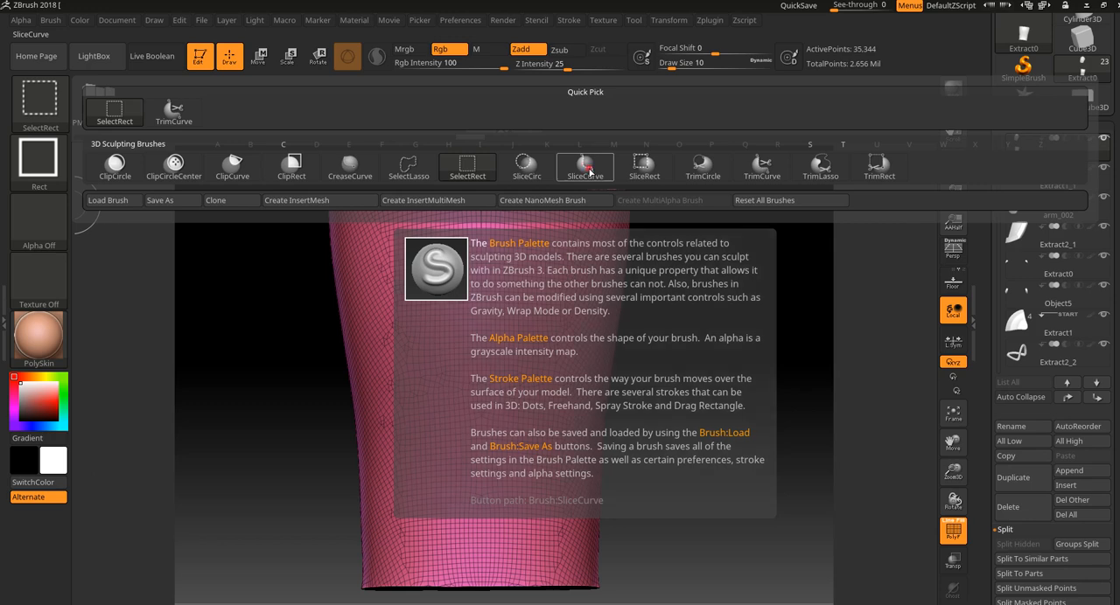
left_click(587, 168)
mouse_move(281, 454)
left_mouse_down("ctrl+shift")
mouse_move(750, 455)
mouse_move(700, 415)
mouse_move(552, 428)
mouse_move(665, 382)
mouse_move(657, 407)
mouse_move(658, 390)
left_mouse_up("ctrl+shift")
left_click_drag(570, 356, 708, 416)
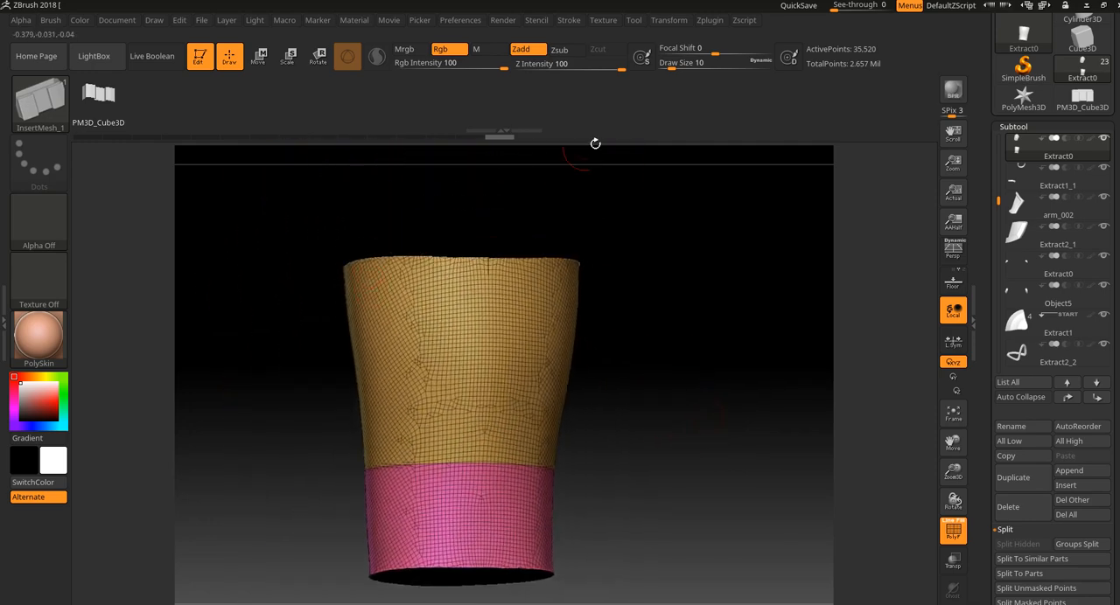
Frame the guard's mesh with curves using only Polygroups, with Border and Creased edges turned off.
left_click(572, 24)
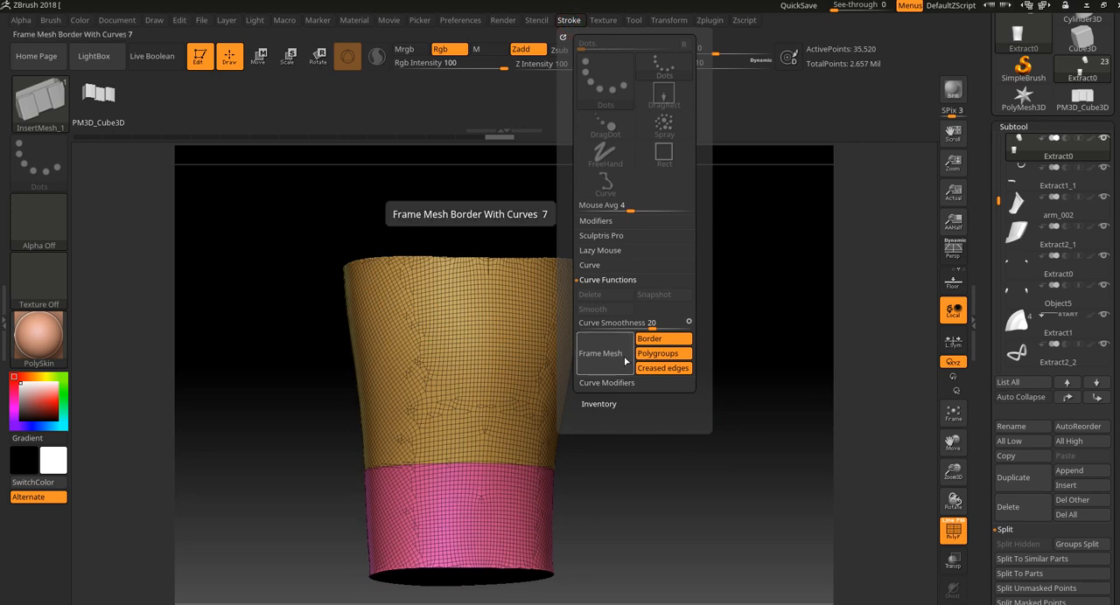
left_click(663, 368)
left_click(663, 340)
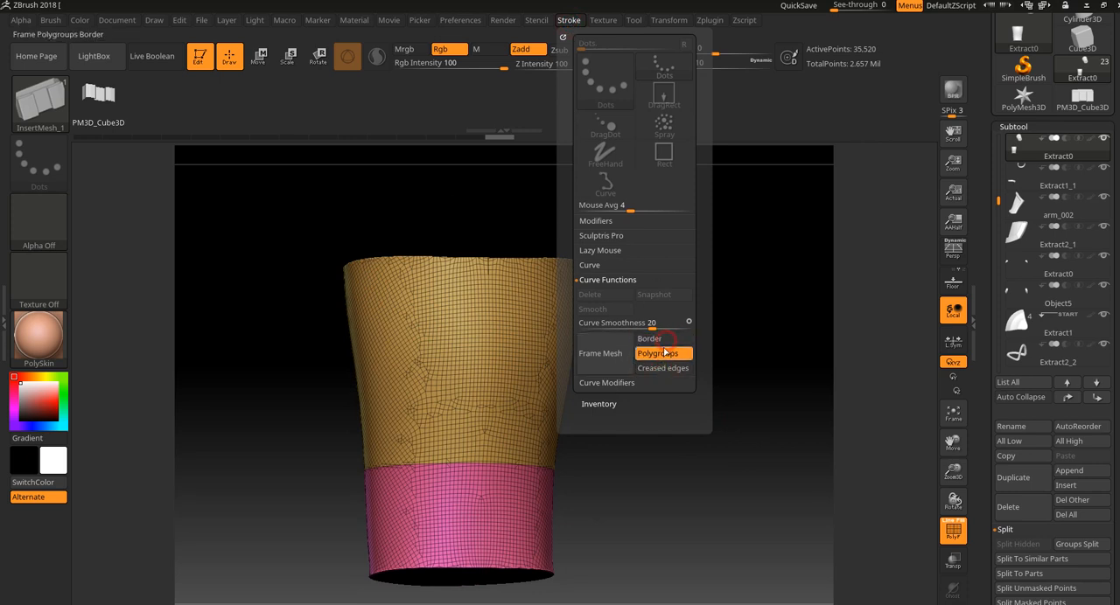
left_click(611, 355)
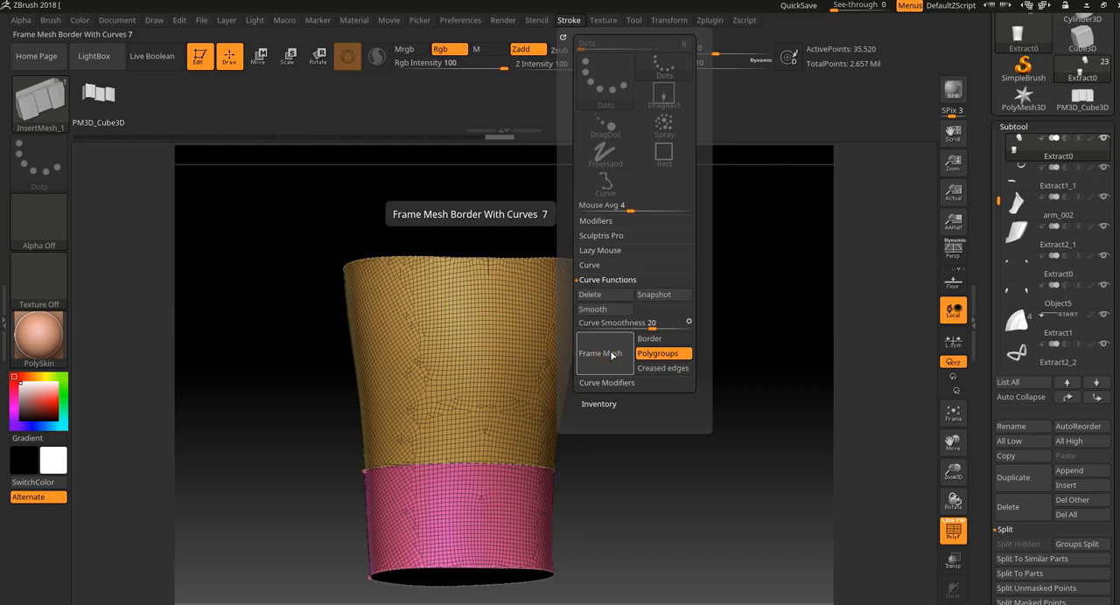
mouse_move(633, 504)
left_mouse_down()
mouse_move(632, 417)
mouse_move(686, 523)
mouse_move(648, 461)
left_mouse_up()
left_click_drag(710, 339, 659, 455)
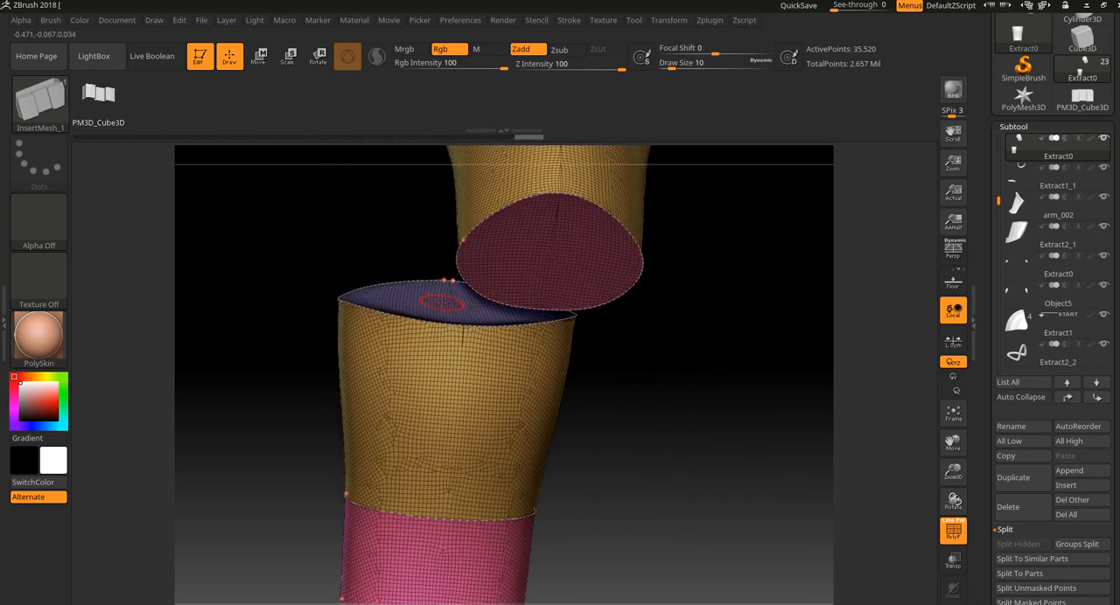
Apply the InsertMesh strip along the framed polygroup curves at draw size 10 and turn off the wireframe display.
left_click_drag(523, 344, 670, 379)
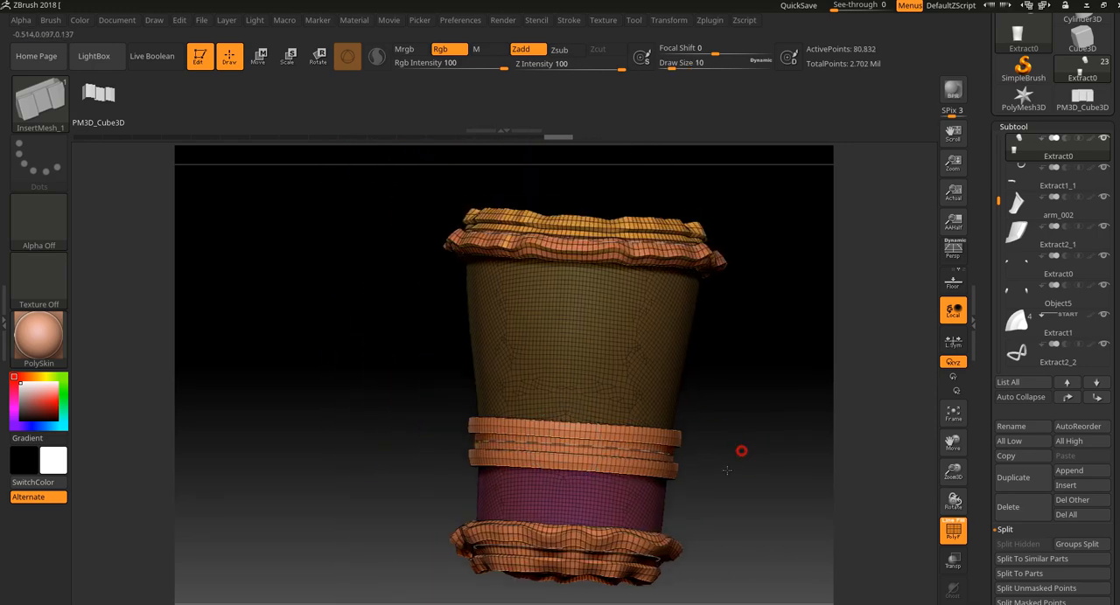
left_click_drag(740, 449, 380, 263)
left_click_drag(720, 444, 662, 289)
key("shift+f")
left_click_drag(643, 328, 665, 354, "alt")
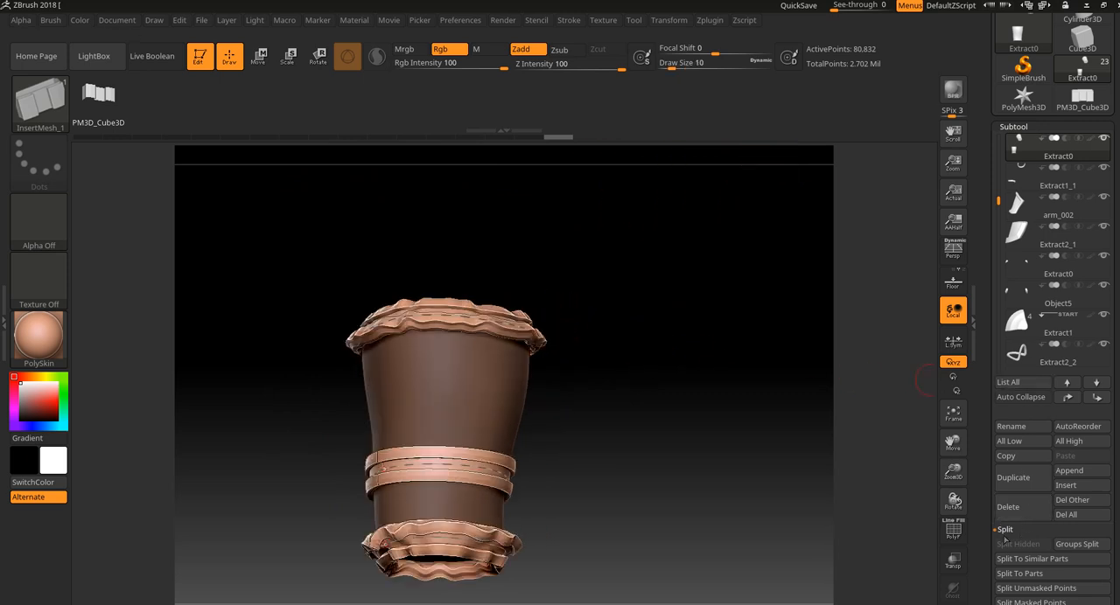
Split the unmasked straps from the forearm guard with Split Unmasked Points and select their new subtool.
left_click(1031, 592)
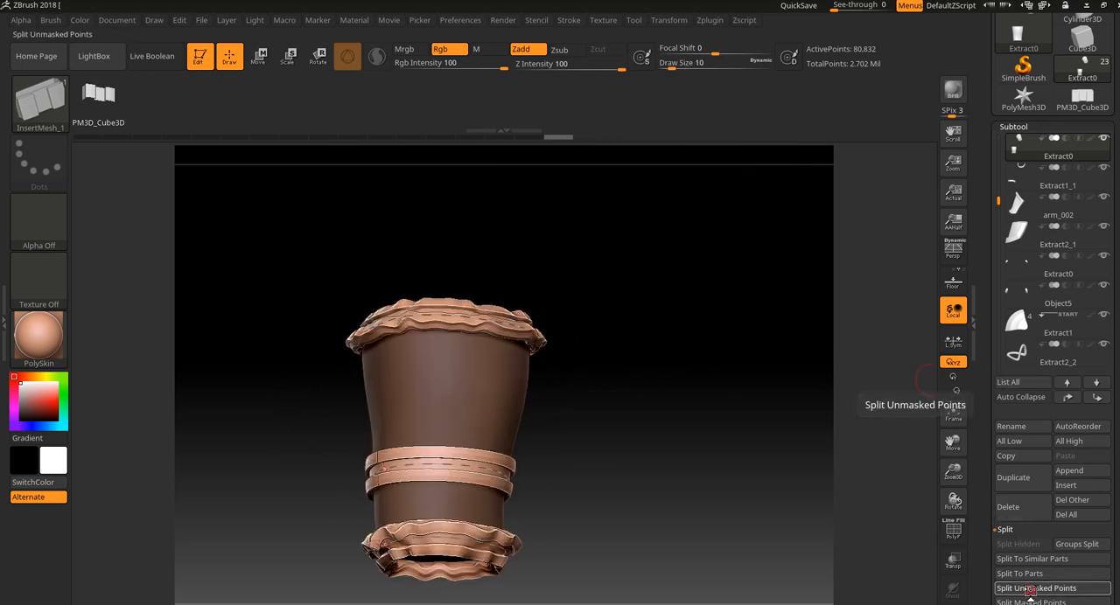
left_click(1101, 182)
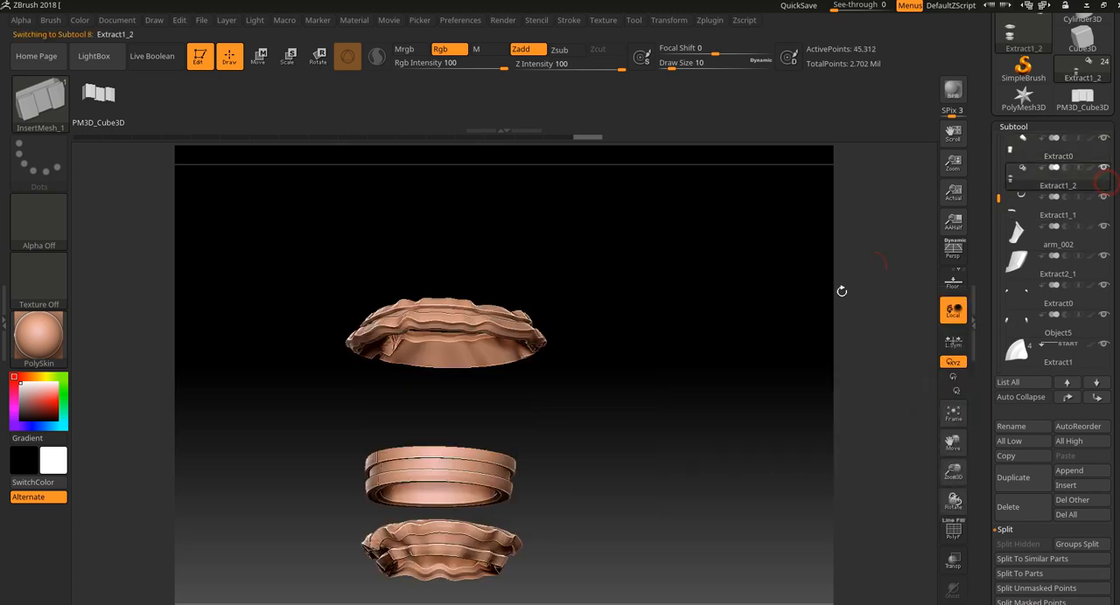
Isolate only the middle, cleanly shaped band of the strap subtool with the SelectRect brush, hiding the distorted pieces above and below.
mouse_move(566, 422)
left_mouse_down()
mouse_move(597, 428)
mouse_move(408, 470)
mouse_move(390, 459)
left_mouse_up()
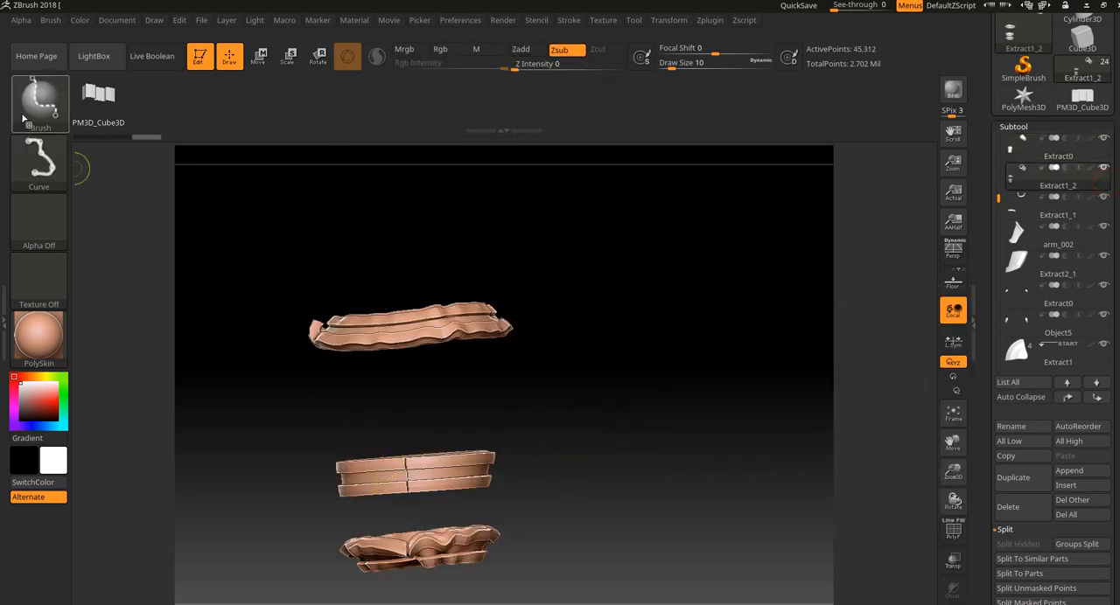
left_click(25, 112, "ctrl+shift")
left_click(468, 165)
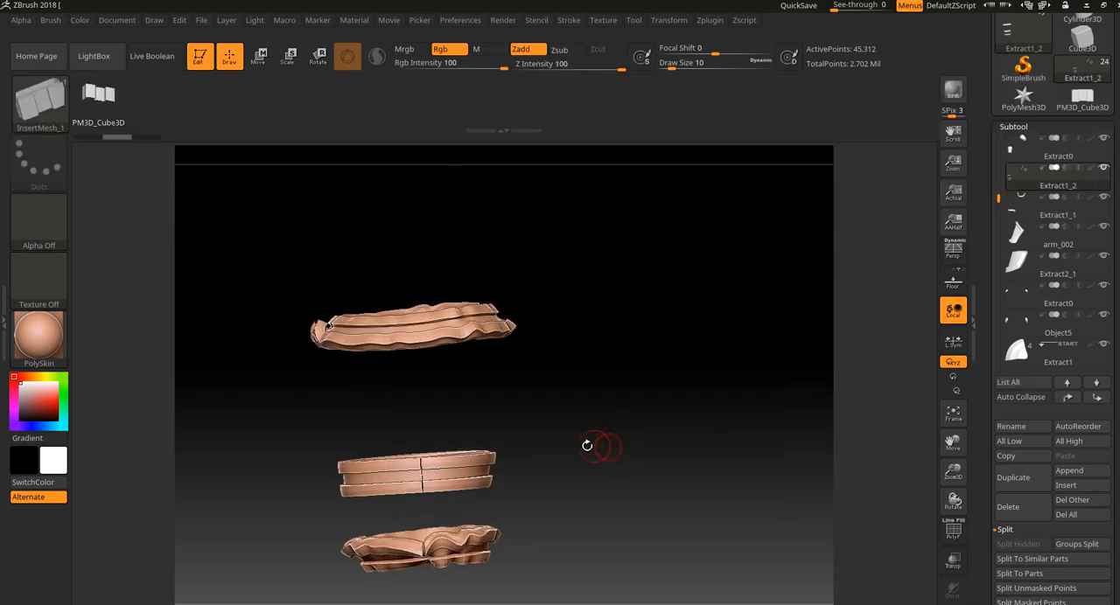
left_click_drag(537, 402, 306, 505, "ctrl+shift")
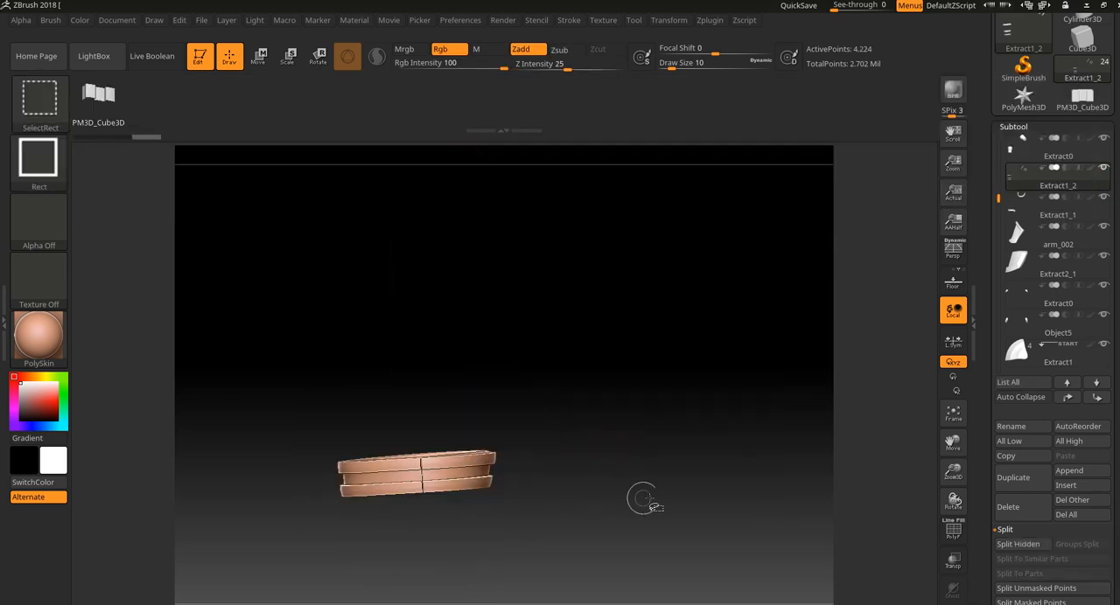
left_click_drag(649, 496, 919, 471, "alt")
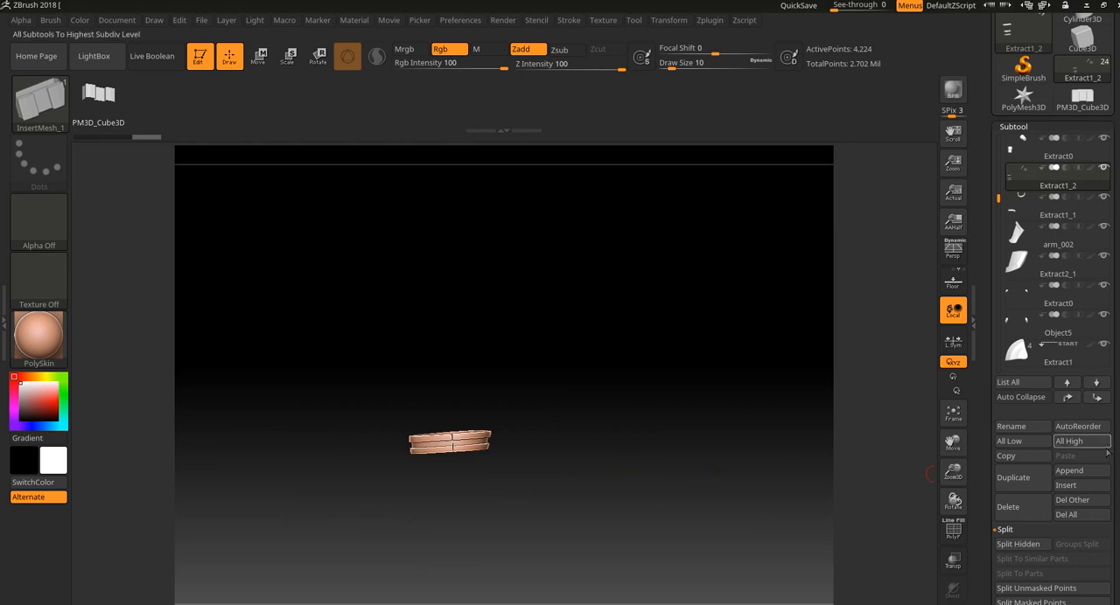
Delete the strap subtool's hidden geometry with Del Hidden and bring the other subtools back into view.
scroll(1037, 335, "down", 5)
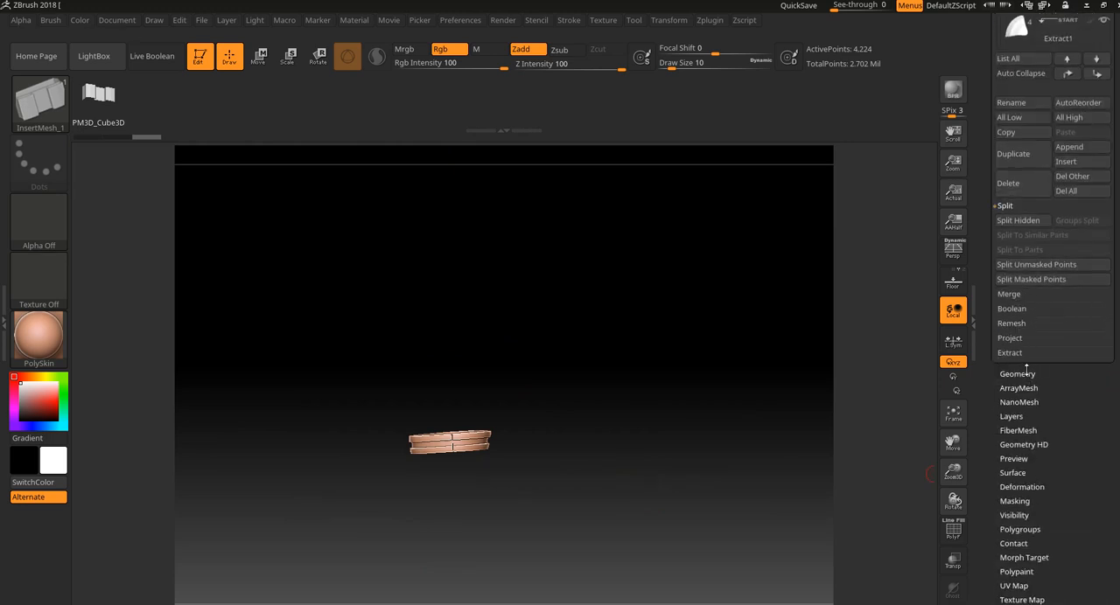
left_click(1018, 374)
scroll(1073, 375, "up", 1)
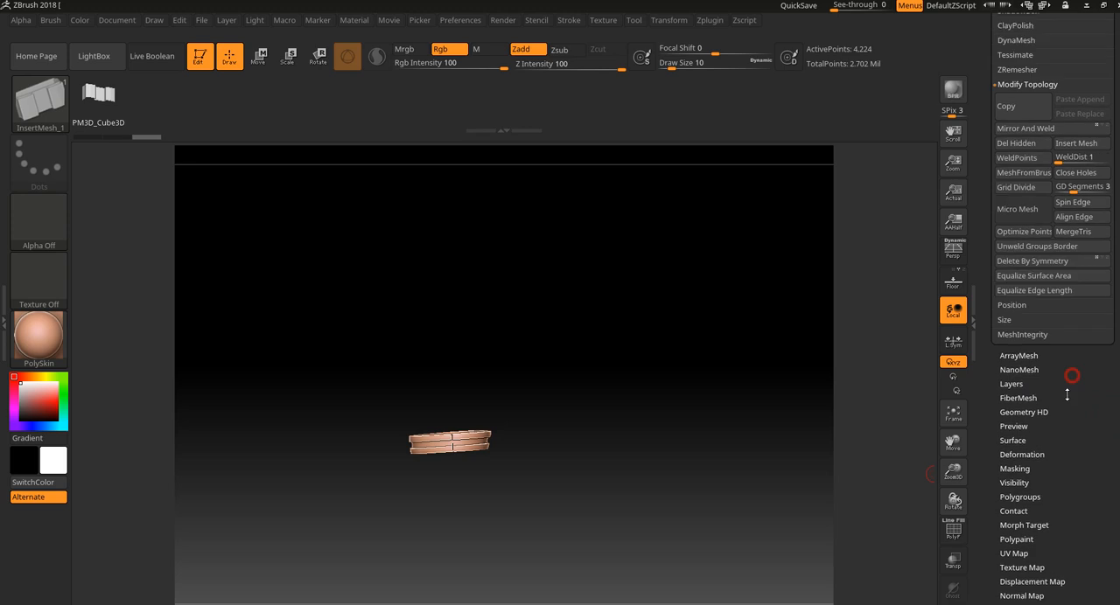
left_click(1022, 145)
left_click(953, 604)
Select the upper forearm strap subtool, display its polygroups, and slice across its end beside the armor plate edge with the SliceCurve brush.
left_click_drag(698, 442, 515, 375)
mouse_move(633, 382)
left_mouse_down("alt")
mouse_move(724, 395)
mouse_move(752, 388)
mouse_move(762, 414)
mouse_move(748, 428)
mouse_move(740, 388)
mouse_move(812, 388)
mouse_move(758, 471)
mouse_move(739, 460)
left_mouse_up("alt")
left_click(507, 306, "alt")
key("shift+f")
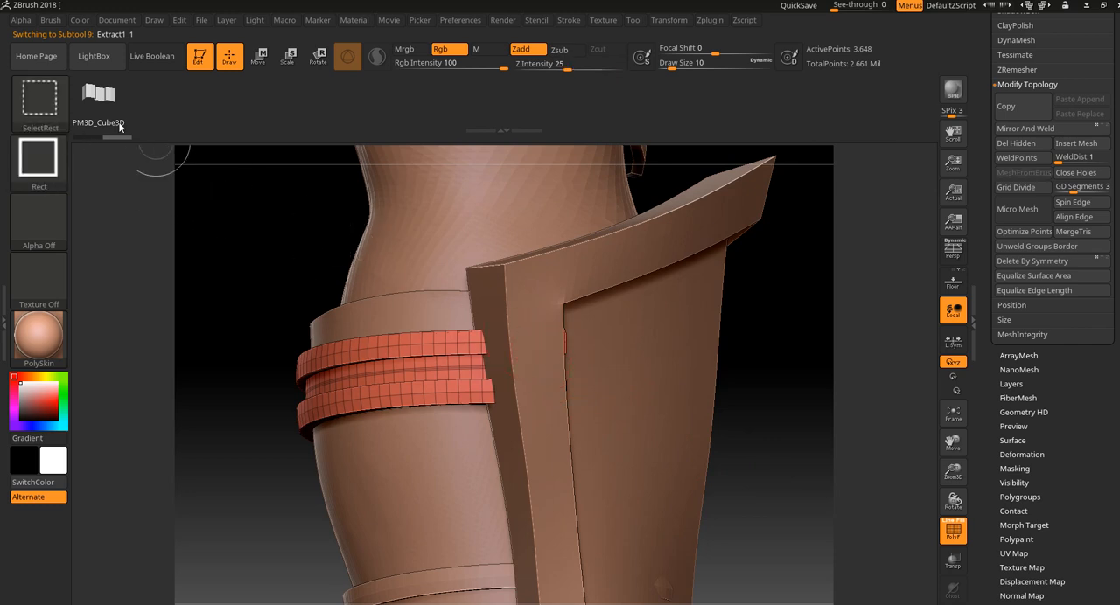
left_click(63, 93, "ctrl+shift")
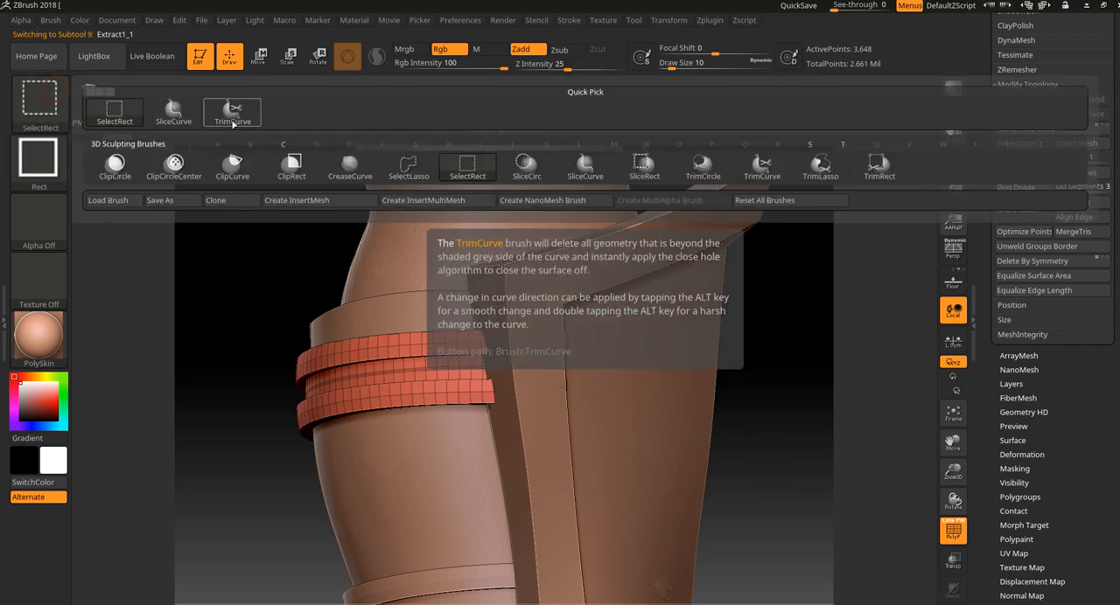
left_click(187, 123, "ctrl+shift")
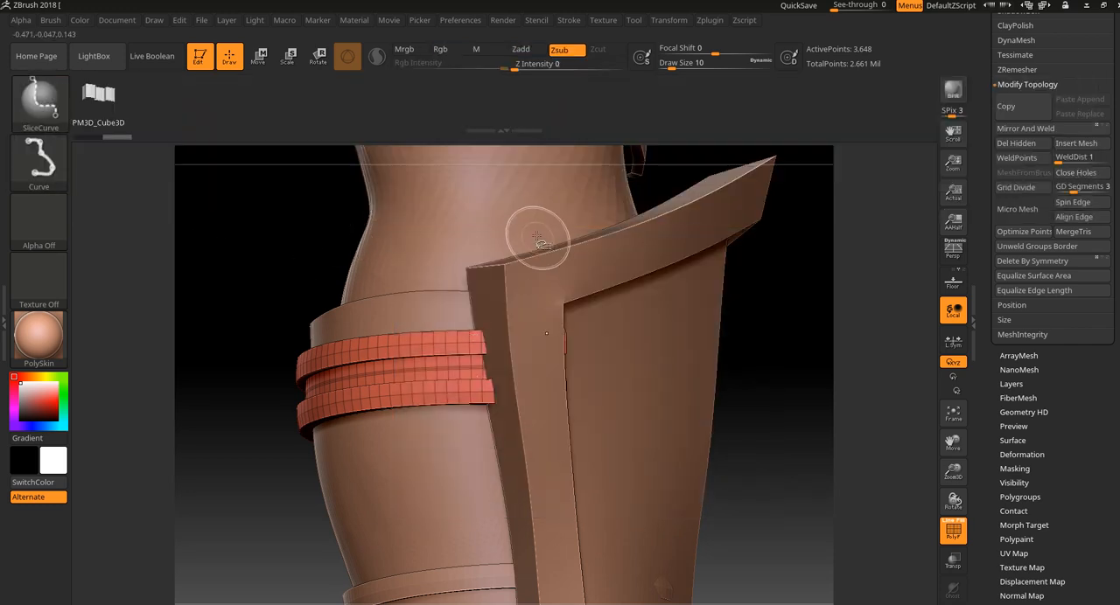
left_click_drag(526, 220, 551, 464, "ctrl+shift")
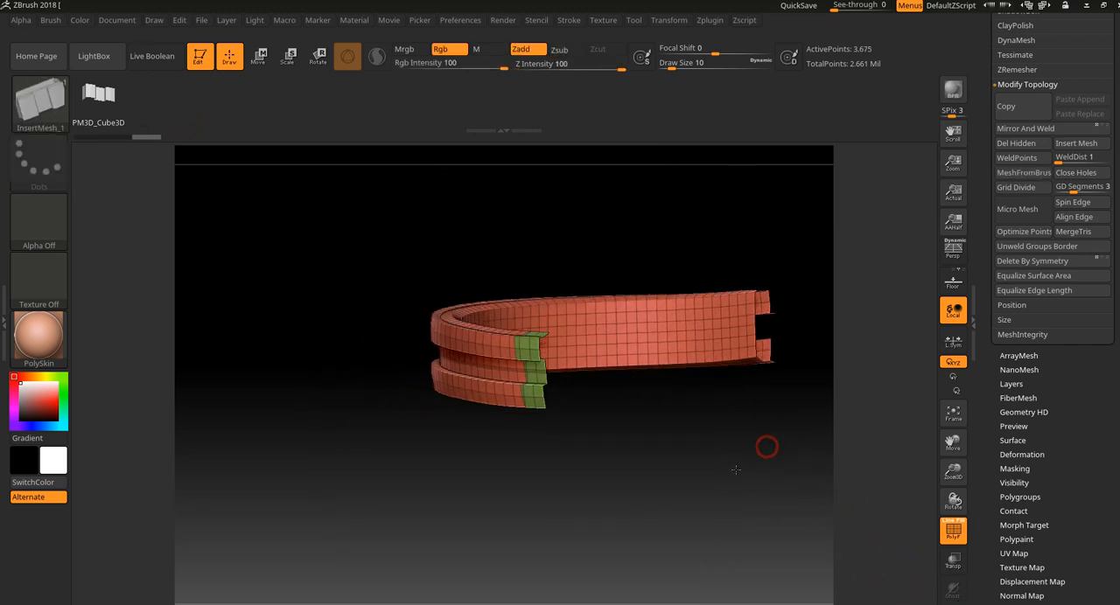
Hide the sliced-off end polygroup of the upper straps, remove it with Del Hidden, and show all subtools again.
left_click_drag(736, 470, 762, 470)
key("ctrl+shift")
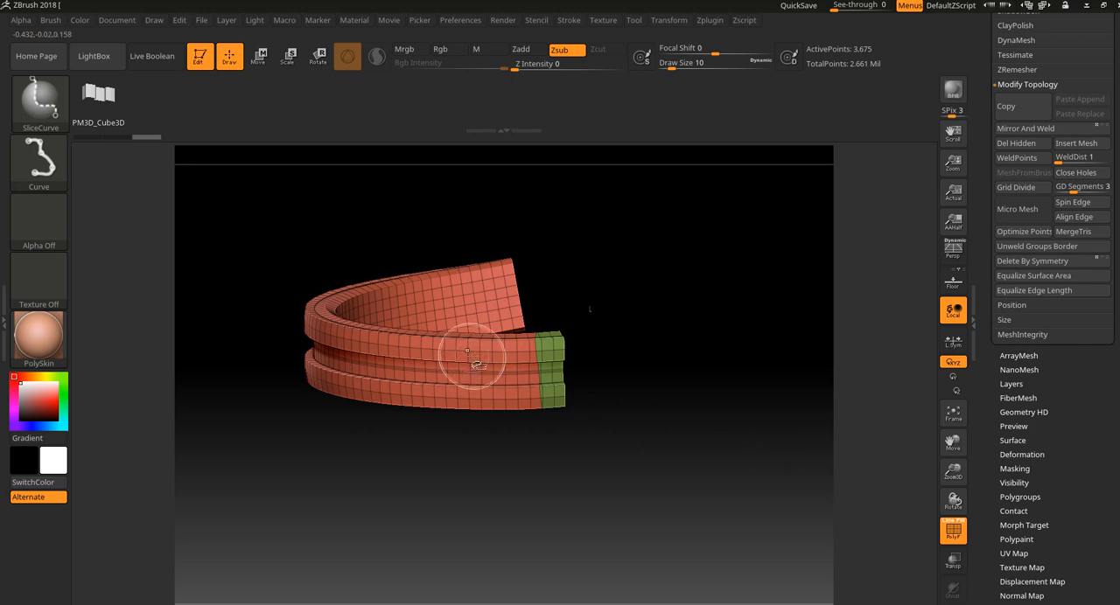
left_click(469, 354, "ctrl+shift")
left_click(703, 364, "ctrl+shift")
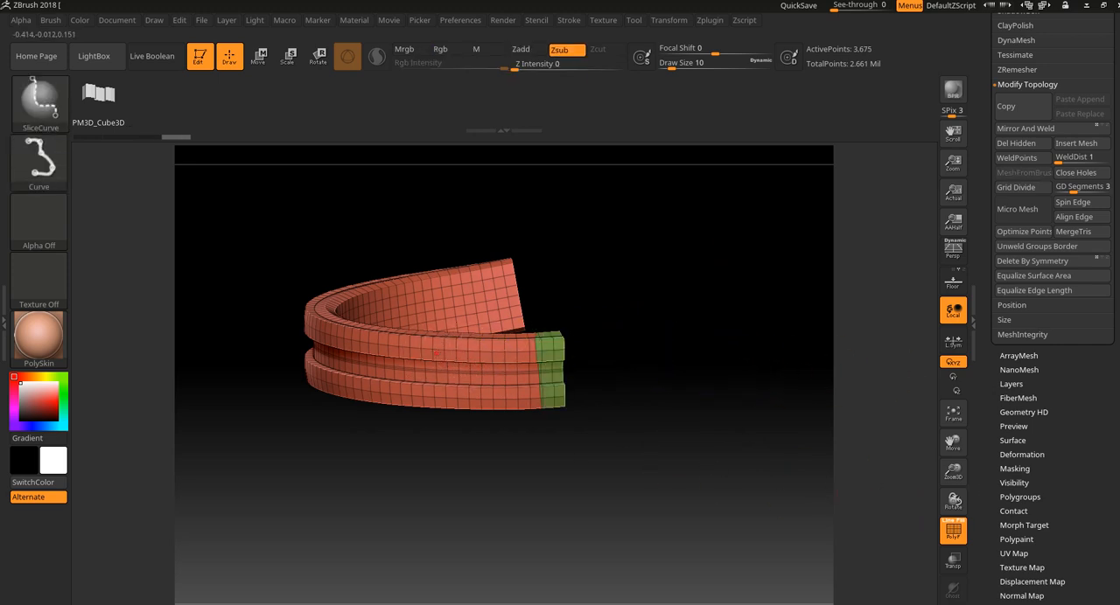
left_click(436, 353, "ctrl+shift")
left_click(1030, 149)
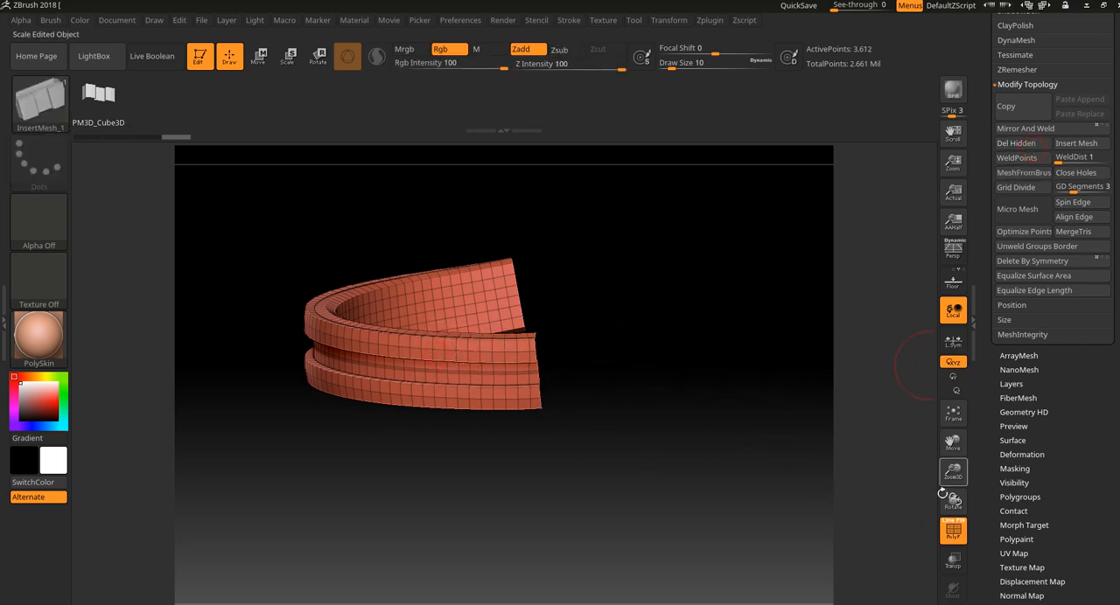
left_click(952, 603)
Examine how the straps fit around the forearm and wrist and against the armor plates from several angles.
left_click_drag(893, 547, 660, 386)
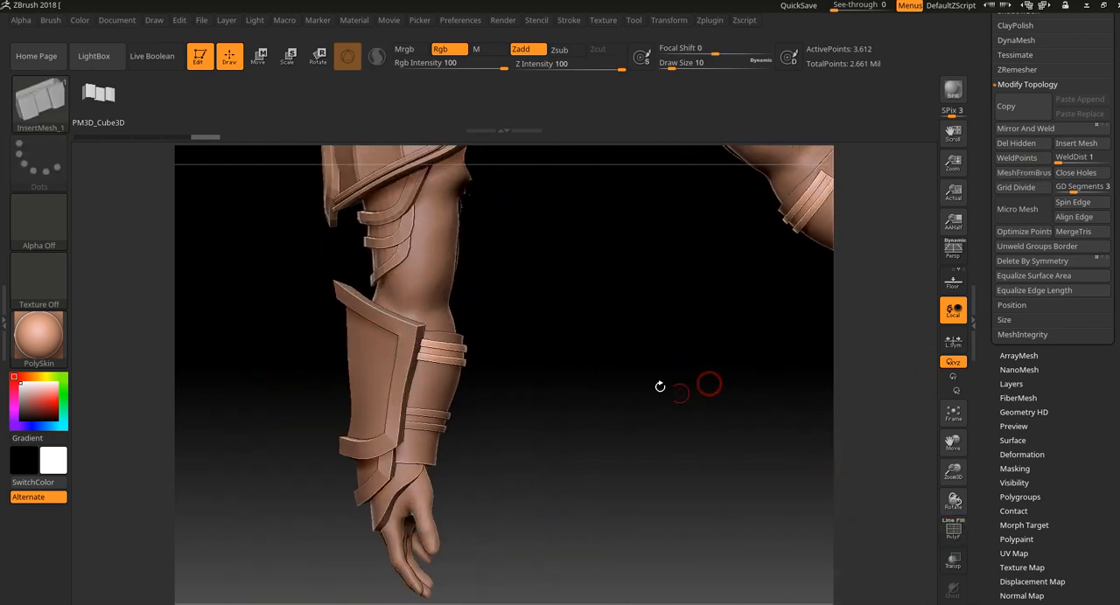
left_click_drag(619, 353, 590, 385)
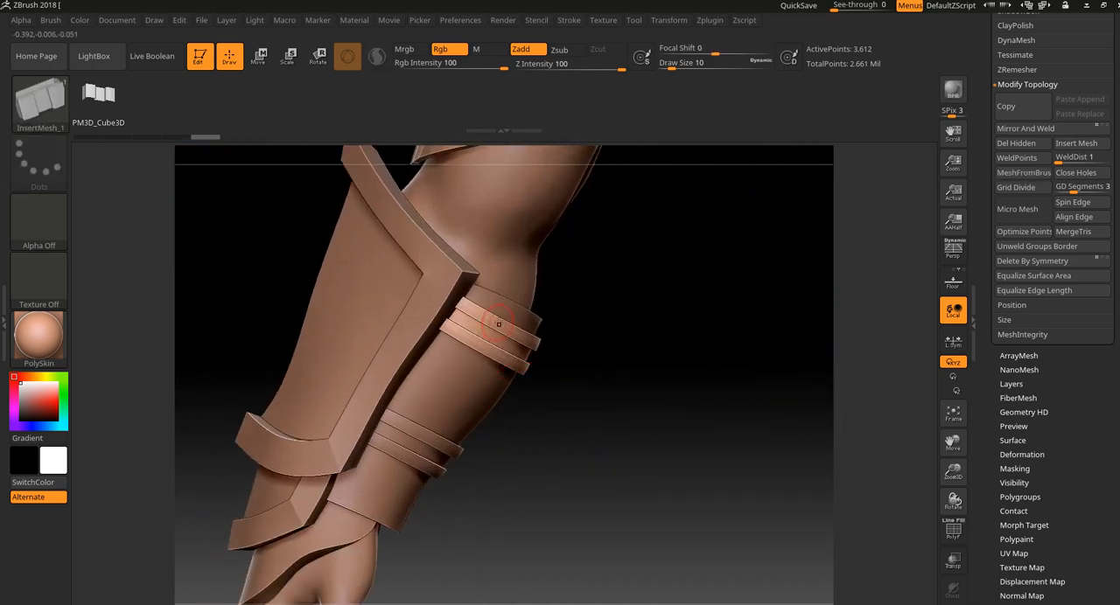
left_click_drag(498, 325, 598, 307)
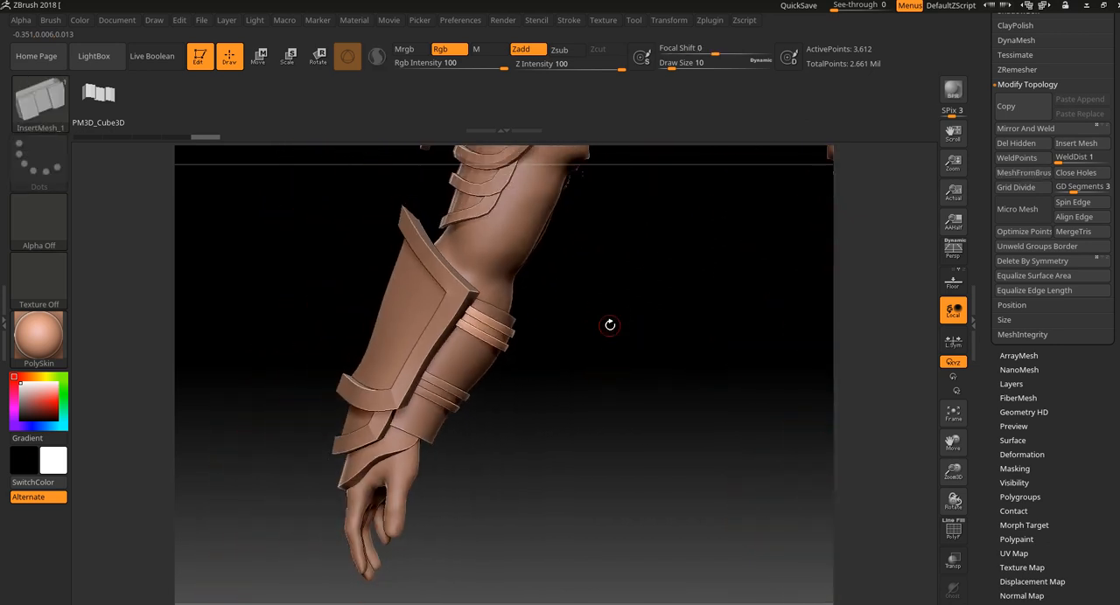
left_click_drag(578, 370, 557, 438)
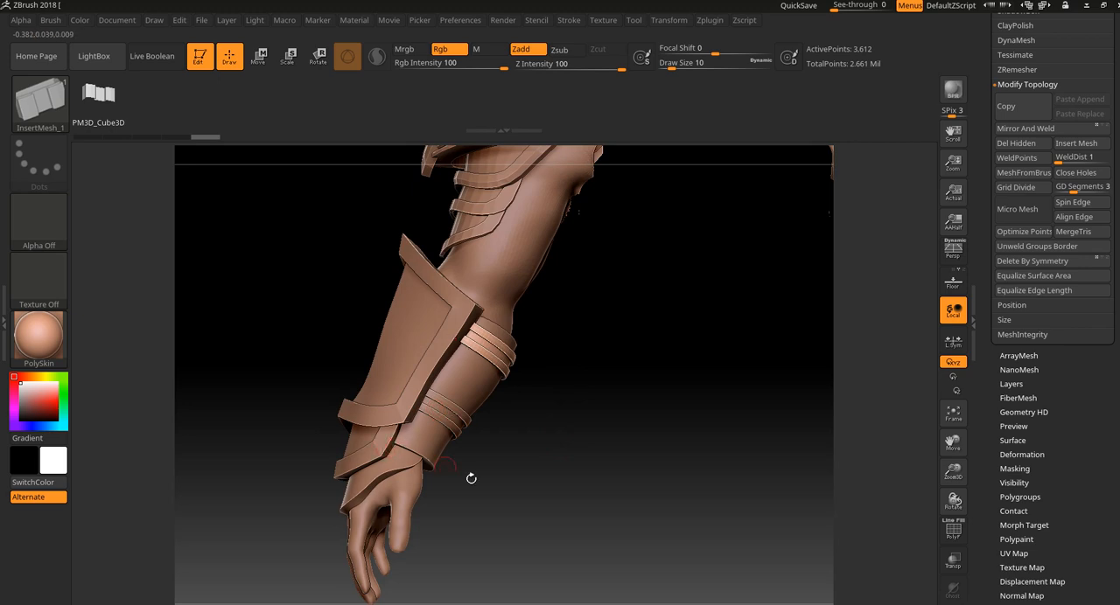
left_click_drag(505, 488, 558, 500, "alt")
left_click_drag(558, 500, 472, 473)
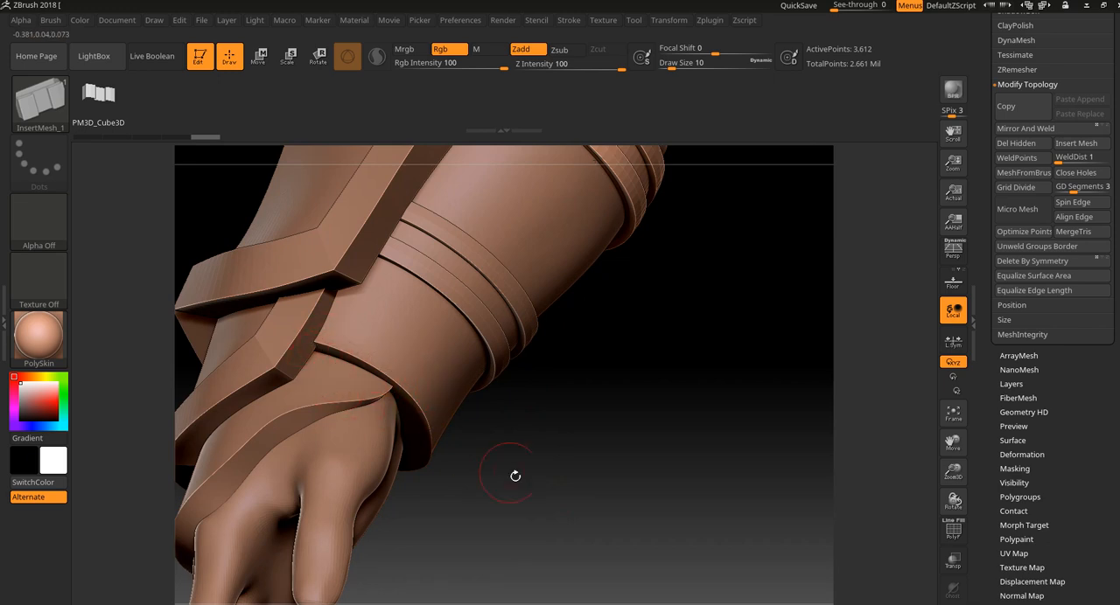
left_click_drag(516, 475, 505, 519)
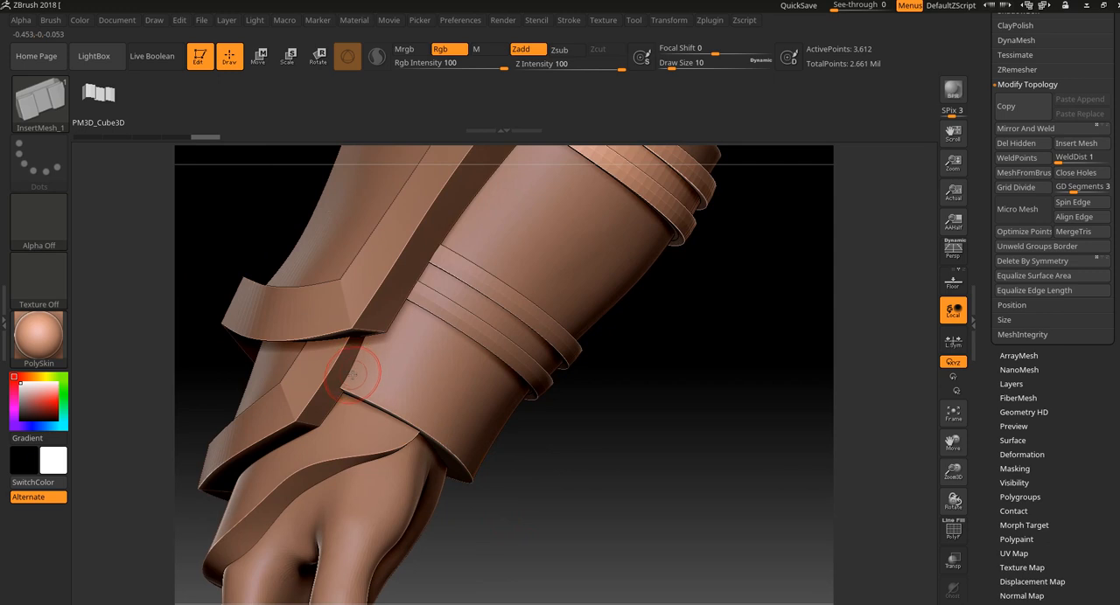
left_click_drag(539, 468, 631, 533)
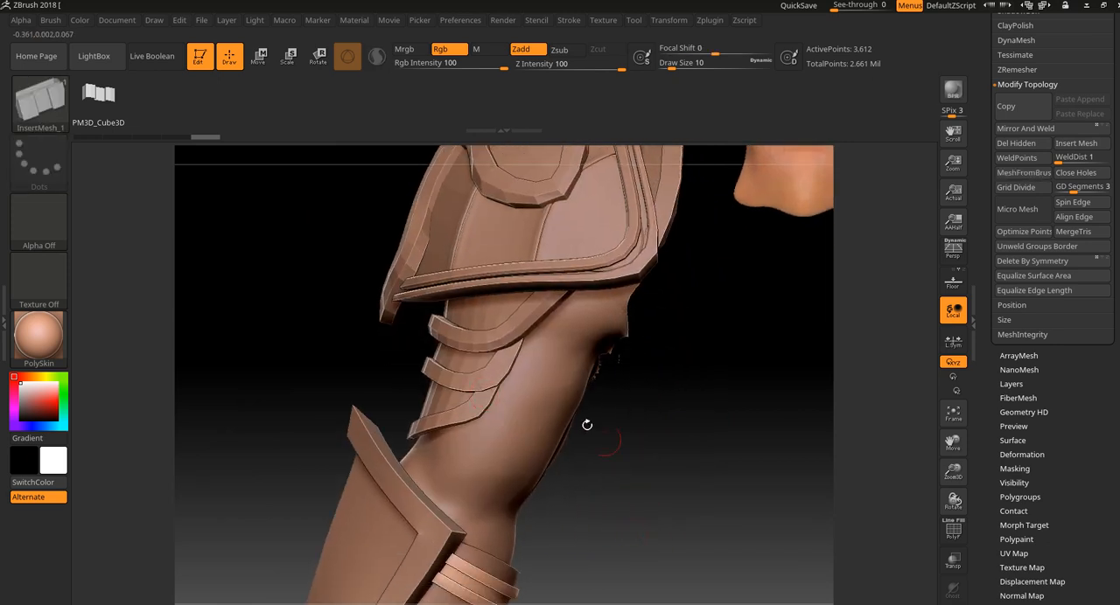
left_click_drag(668, 523, 620, 440, "alt")
left_click_drag(595, 566, 574, 444, "alt")
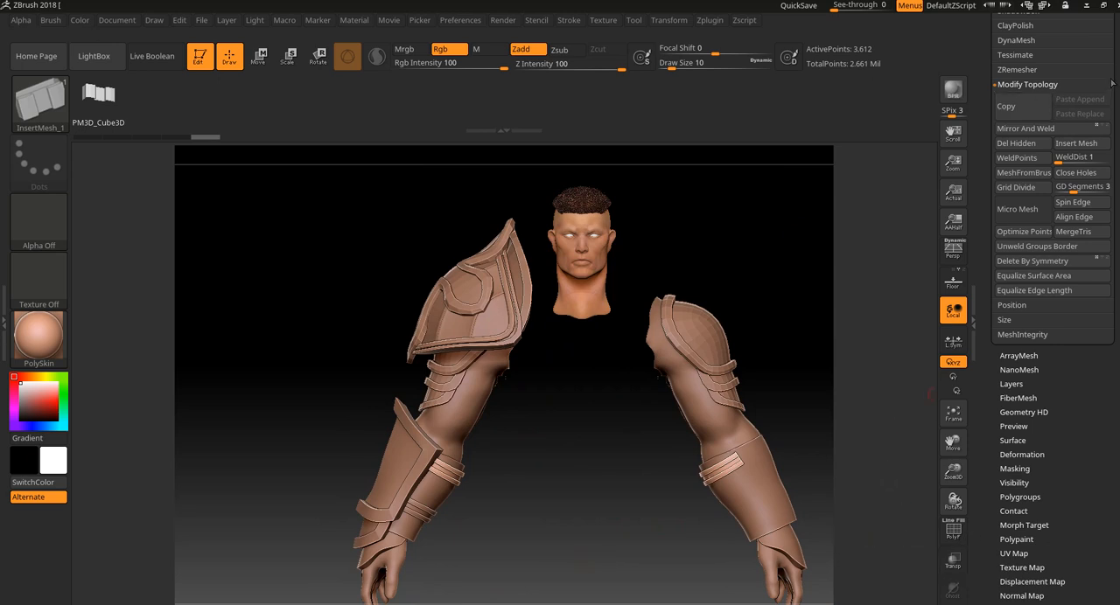
Return to the subtool list and review the upper forearm straps up close and on both arms of the full character.
left_click_drag(1114, 76, 1114, 496)
left_click(1014, 240)
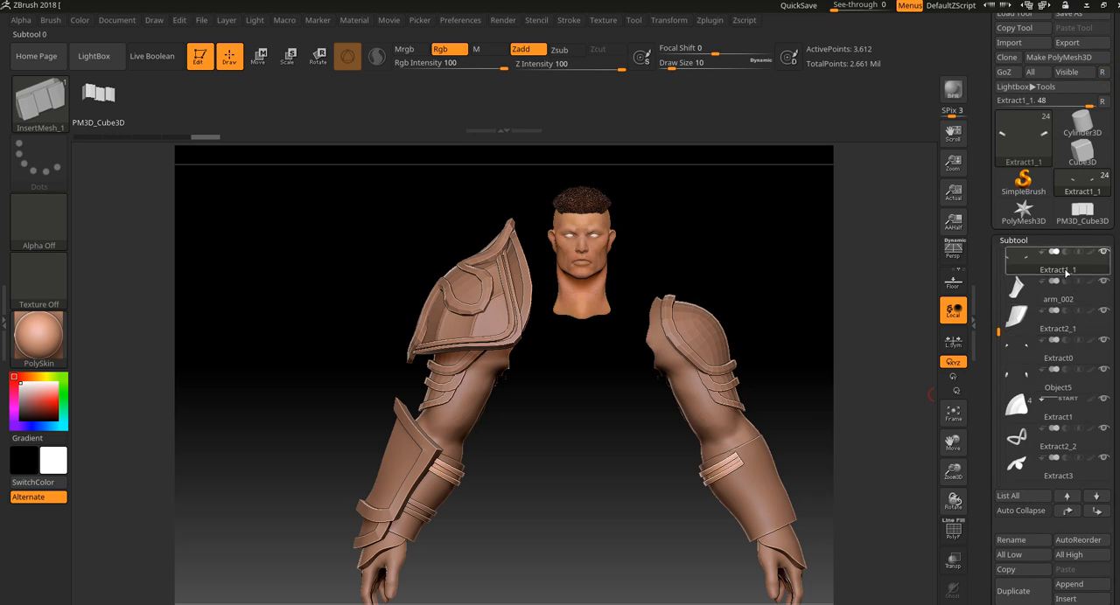
left_click_drag(800, 332, 699, 272, "alt")
left_click_drag(726, 303, 464, 320, "alt")
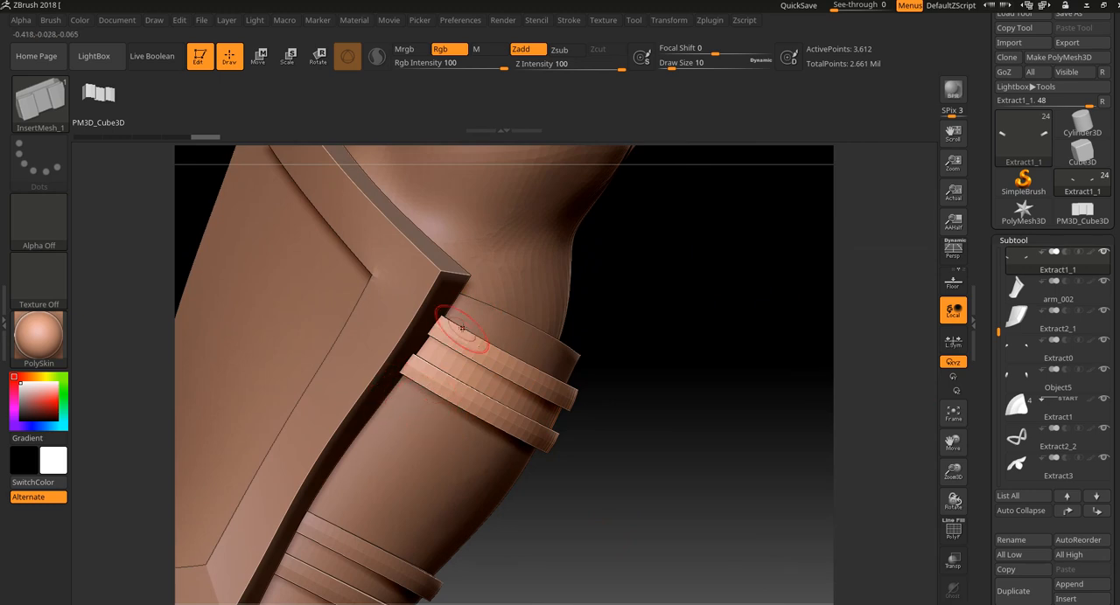
left_click_drag(680, 477, 608, 288, "alt")
left_click_drag(595, 412, 518, 453, "alt")
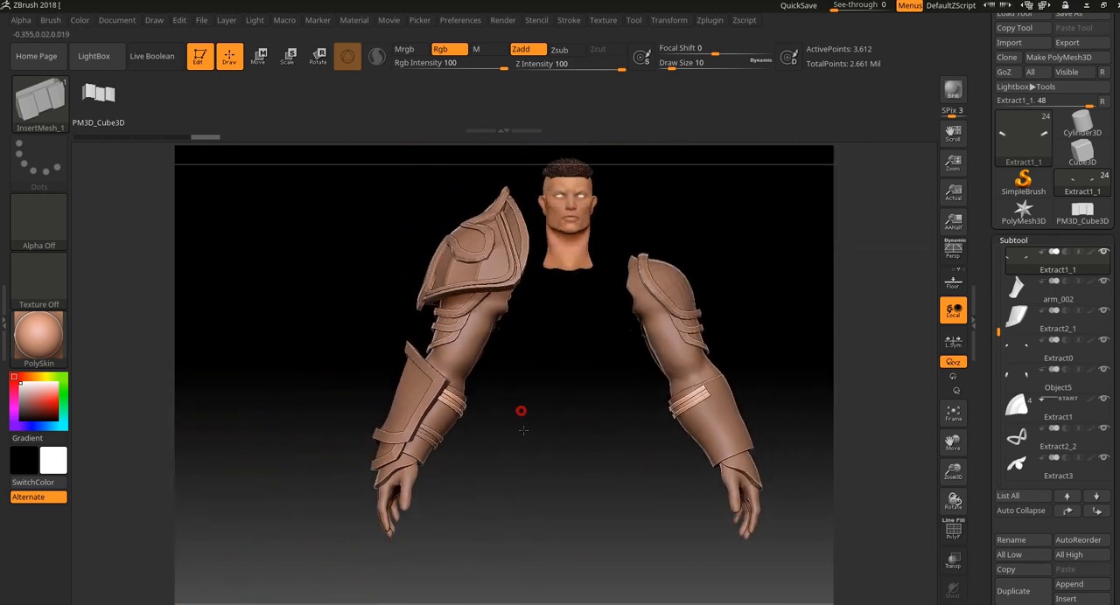
left_click_drag(521, 412, 432, 391, "alt")
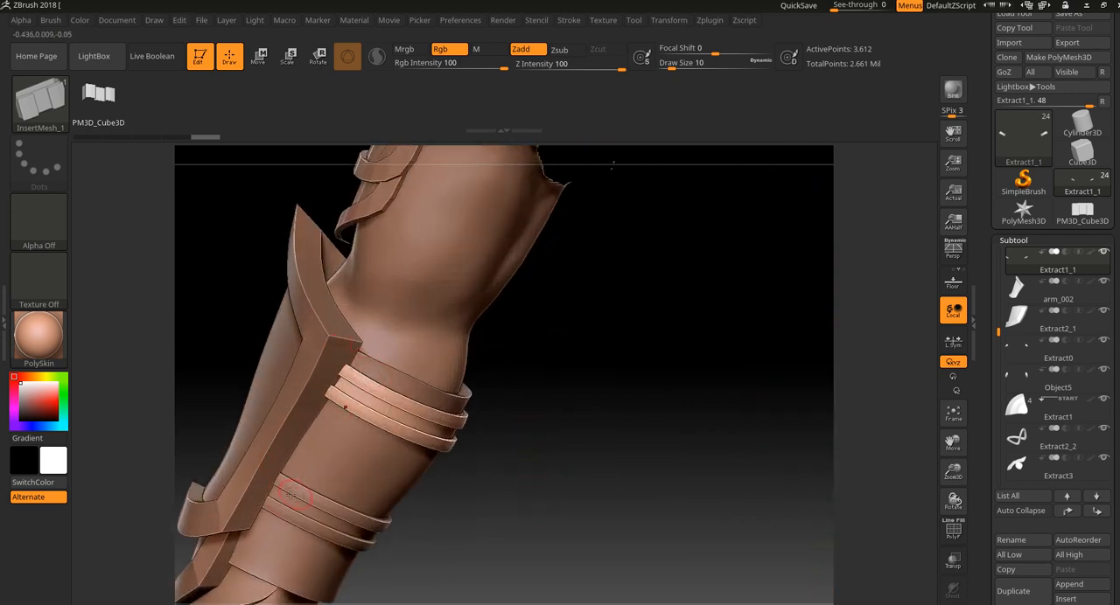
left_click_drag(503, 507, 536, 485)
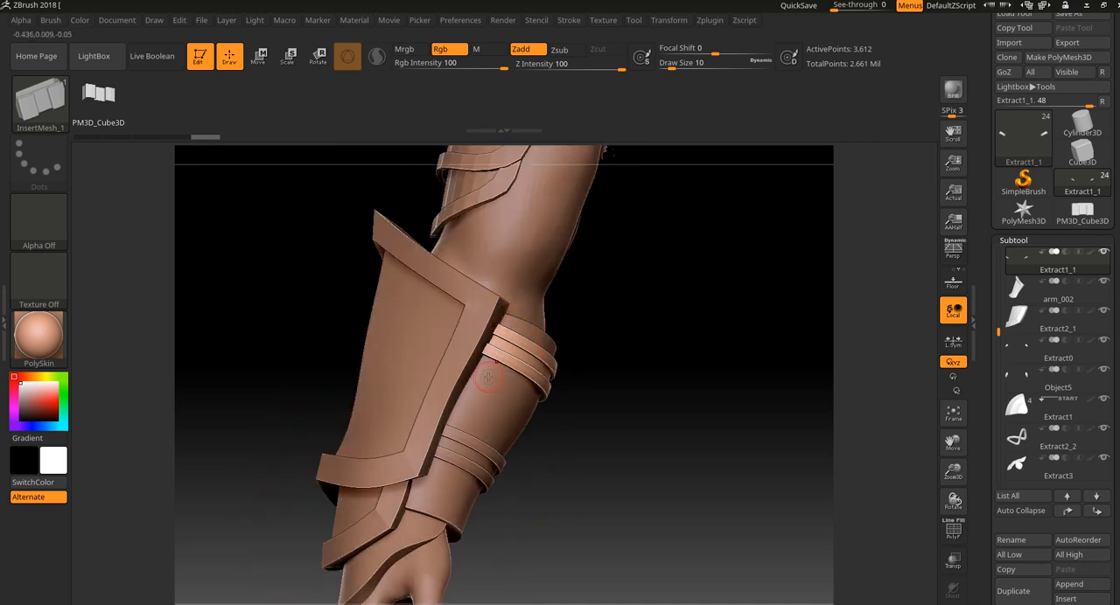
left_click_drag(488, 378, 652, 510)
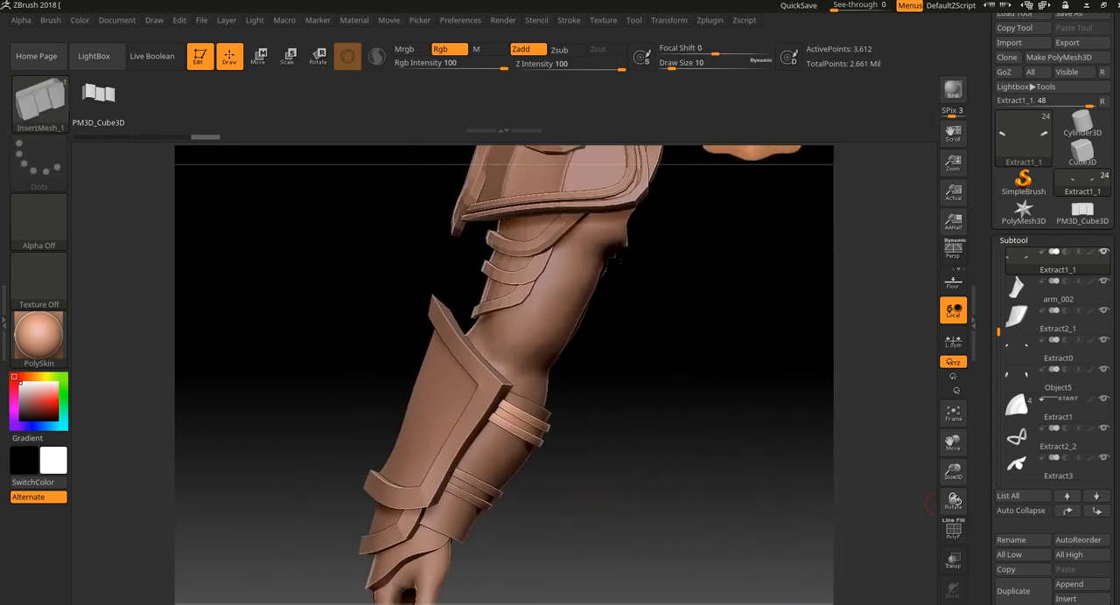
left_click_drag(736, 521, 707, 510, "alt")
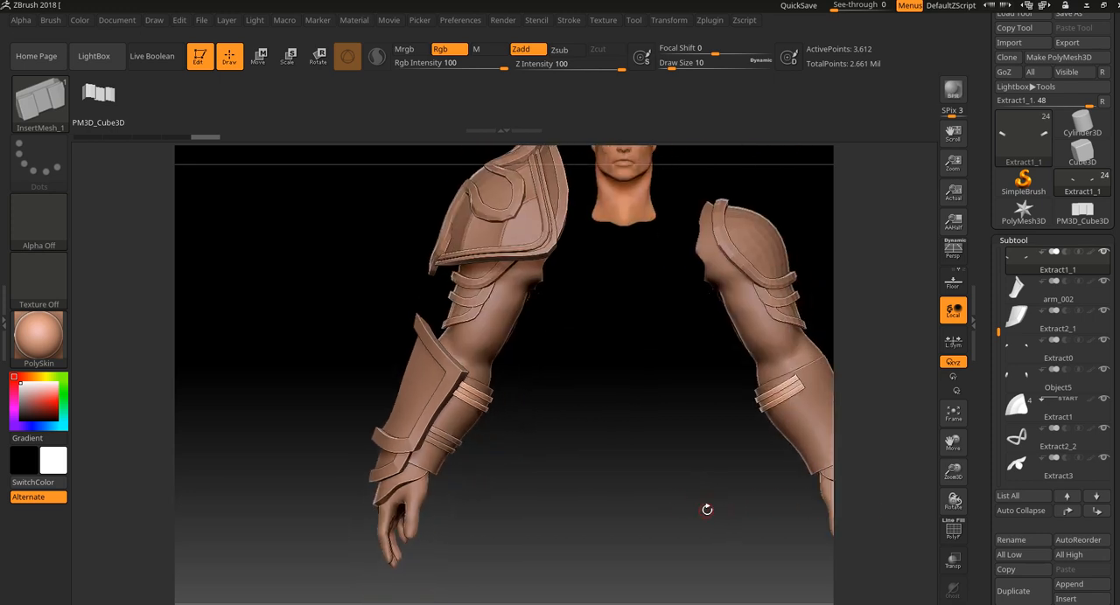